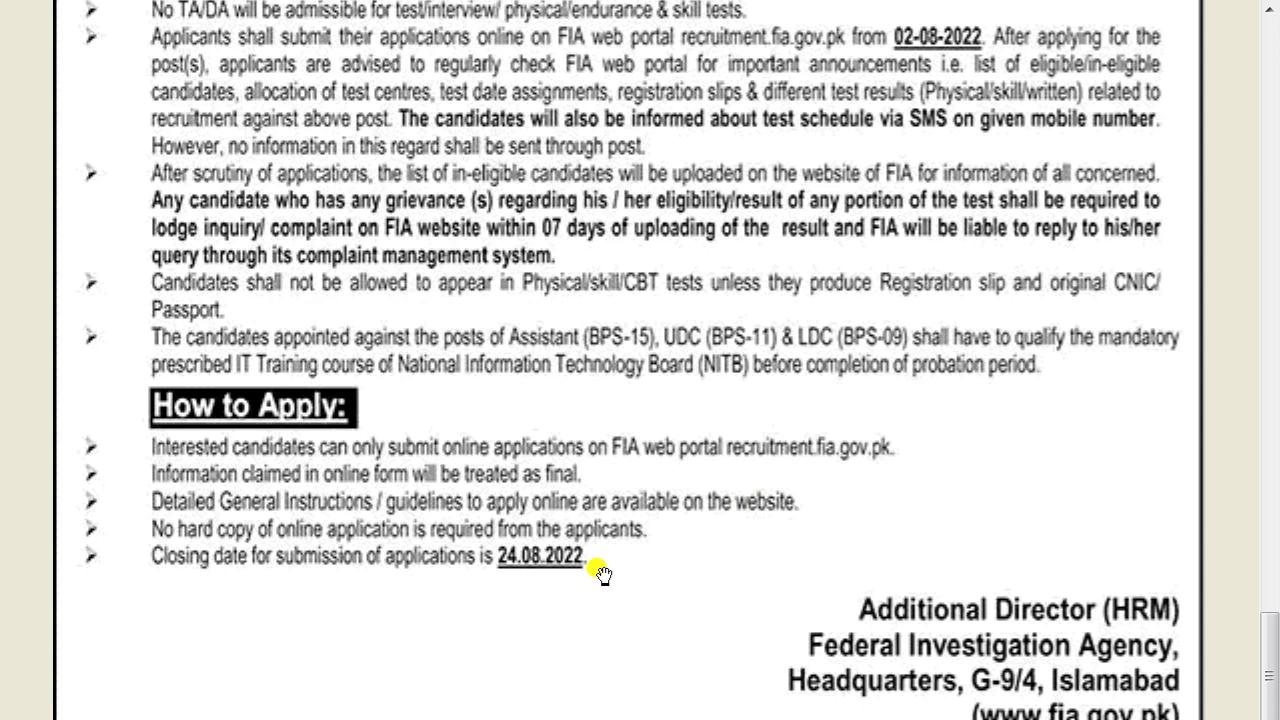
- Scroll the advertisement up to How to Apply and the 24.08.2022 closing date
scroll(600, 572, up, 1)
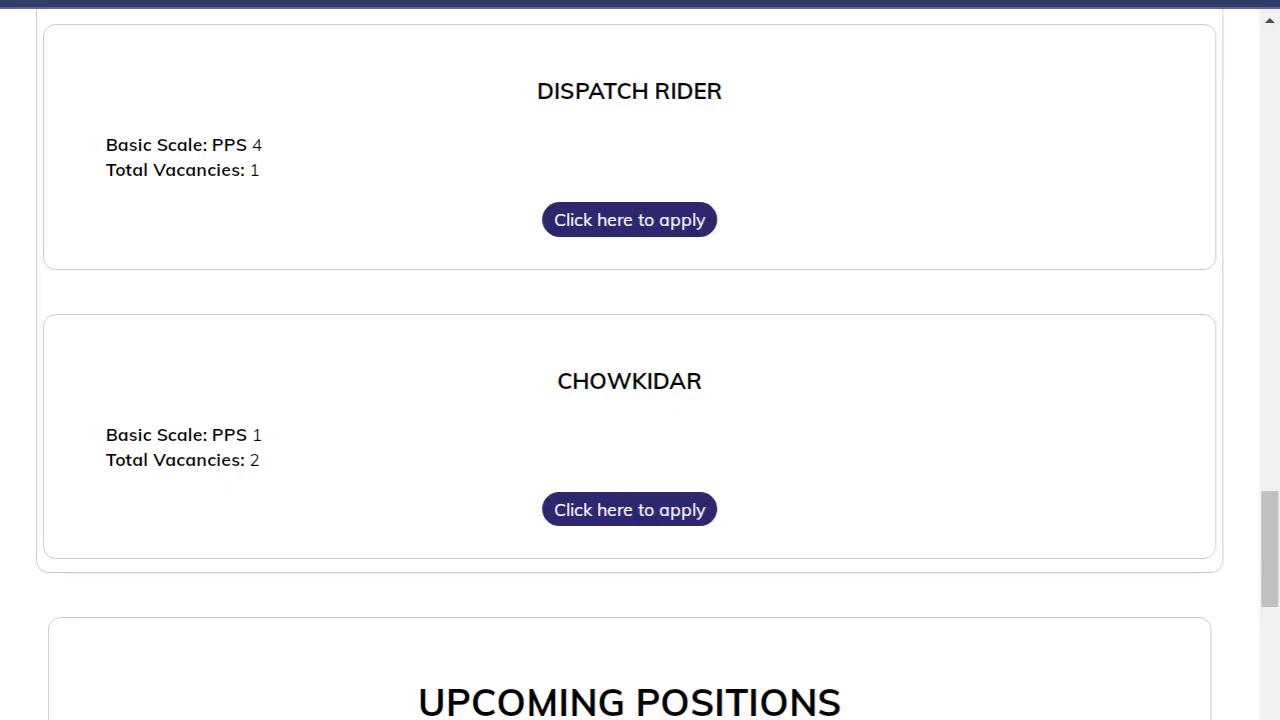
scroll(3, 333, up, 20)
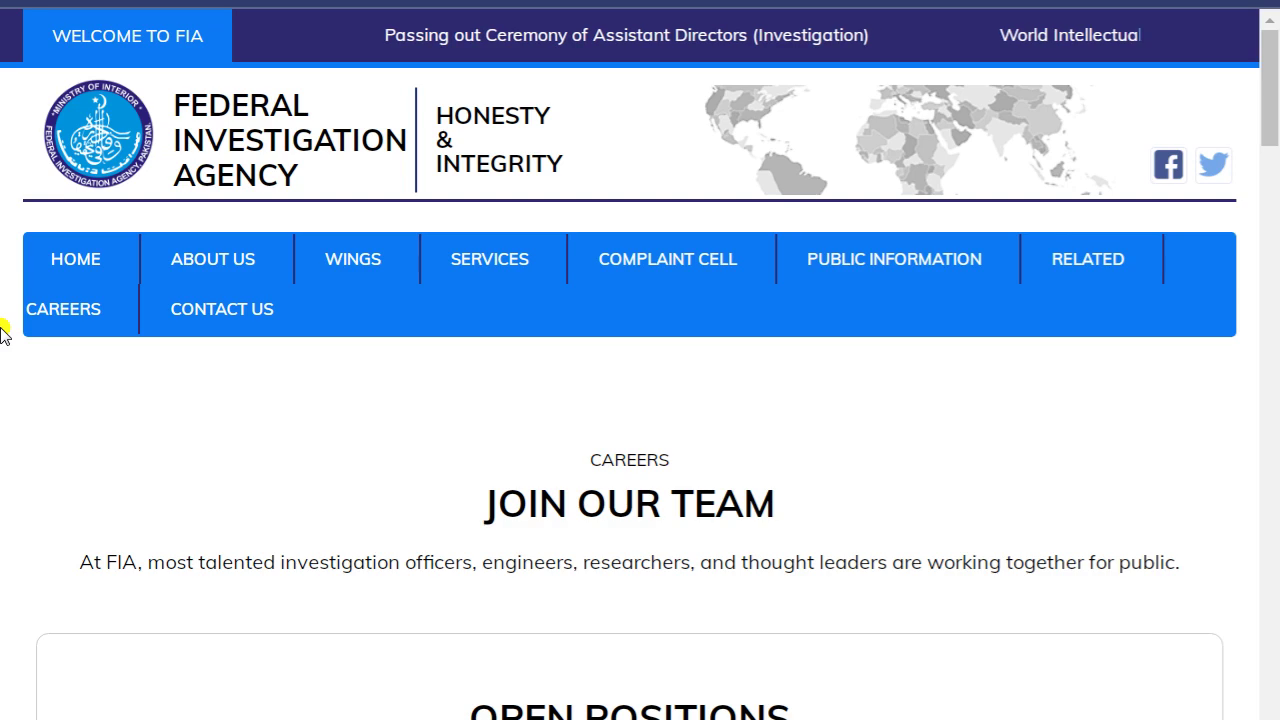
- Scroll the Careers page down to the Constable post and start its application
scroll(3, 333, down, 5)
scroll(3, 333, down, 4)
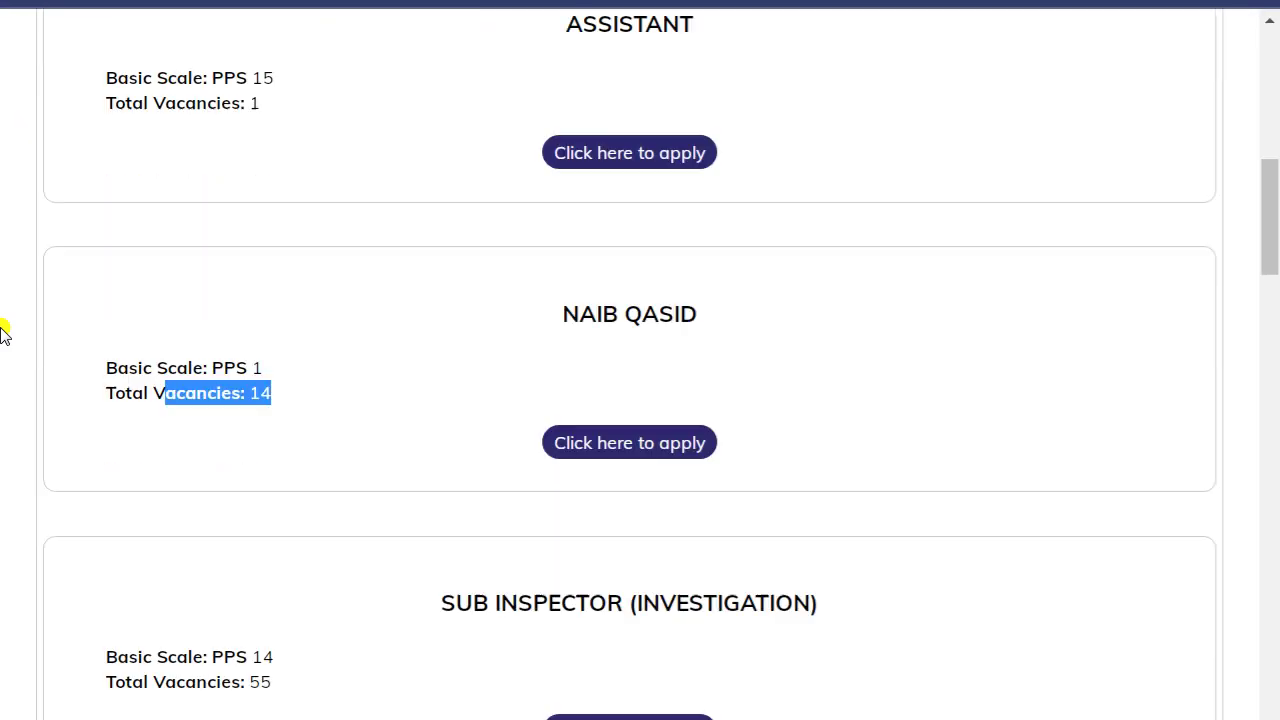
scroll(3, 333, down, 4)
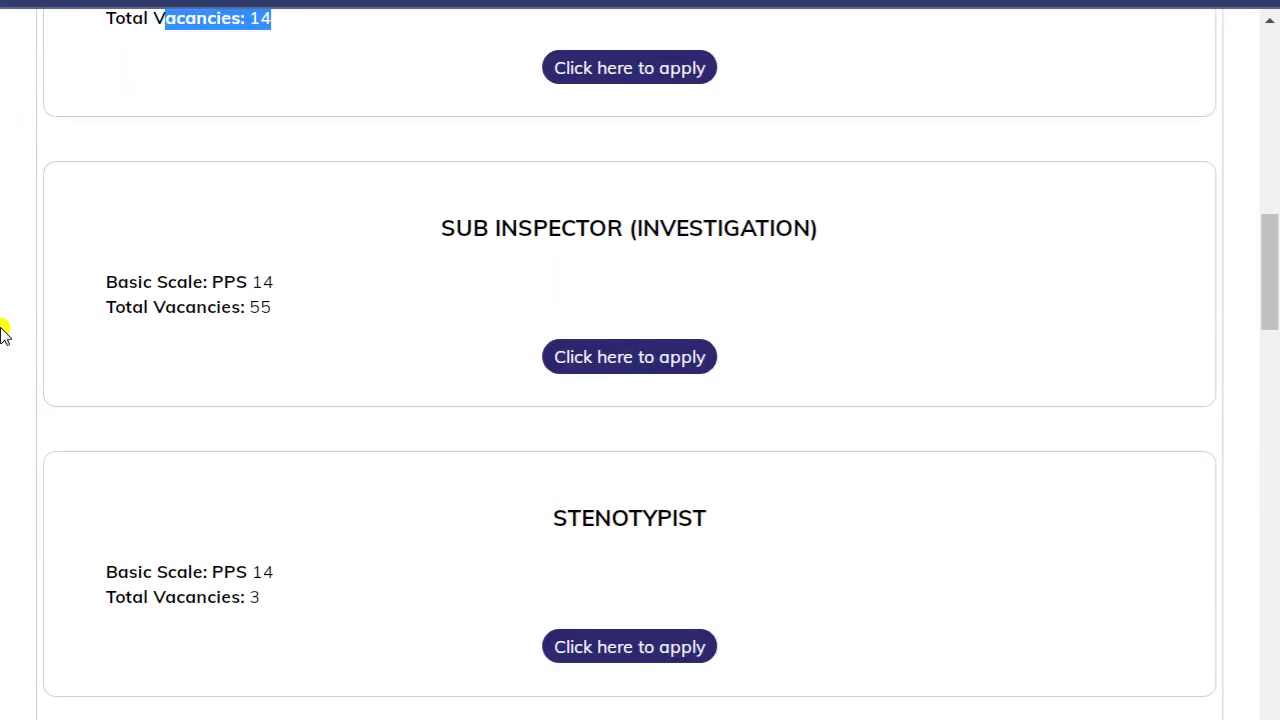
scroll(370, 363, down, 4)
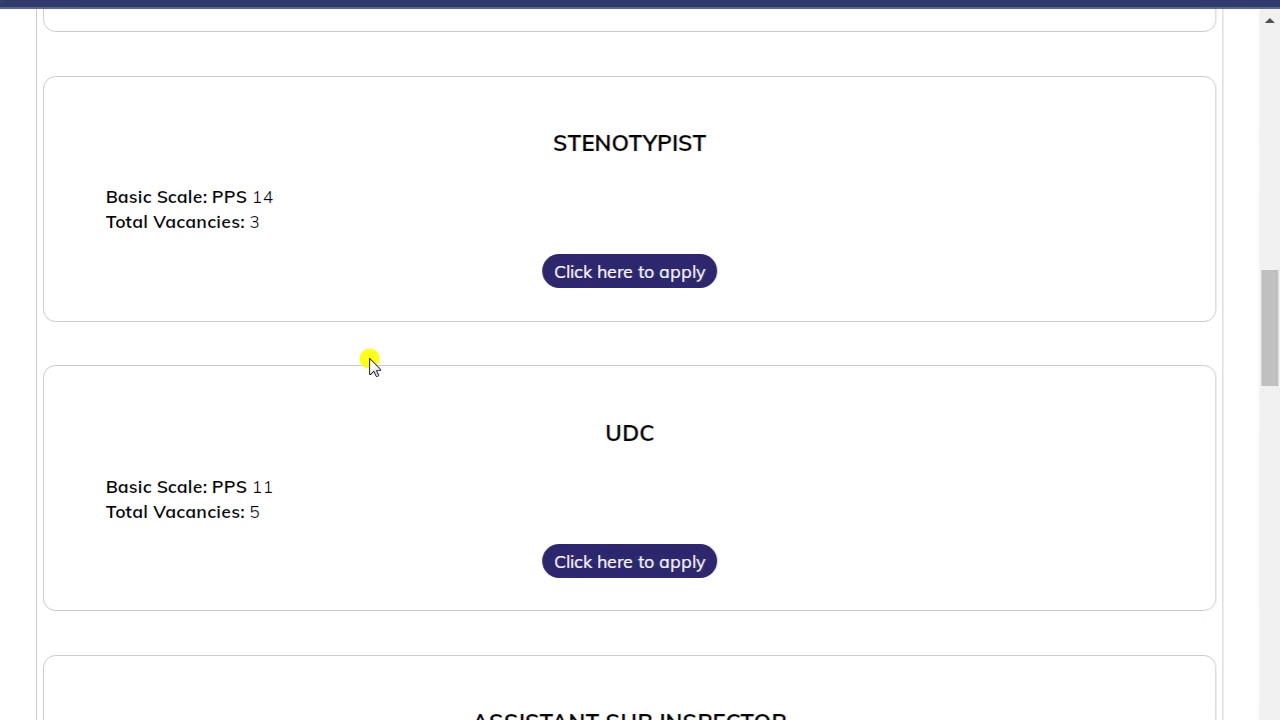
scroll(370, 363, down, 4)
scroll(370, 363, down, 3)
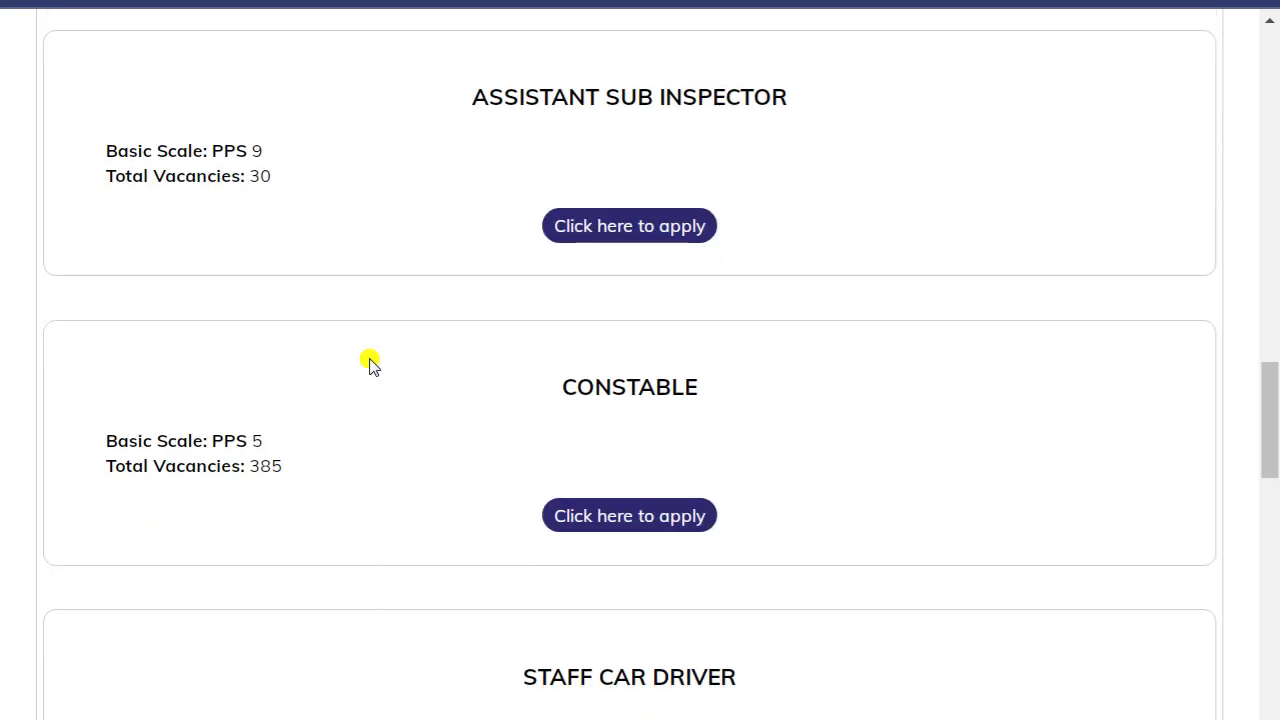
drag(102, 441, 402, 462)
click(402, 462)
click(651, 518)
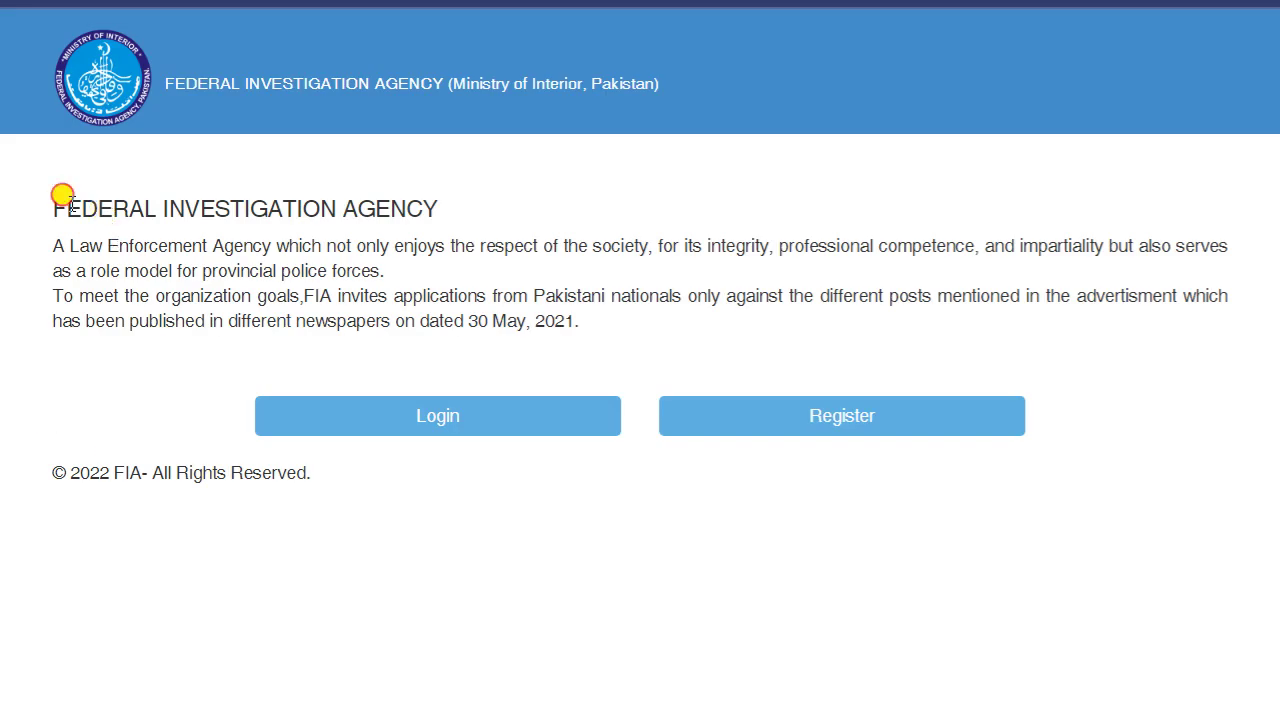
- Choose Register for a new applicant on the recruitment portal landing page
drag(68, 206, 474, 246)
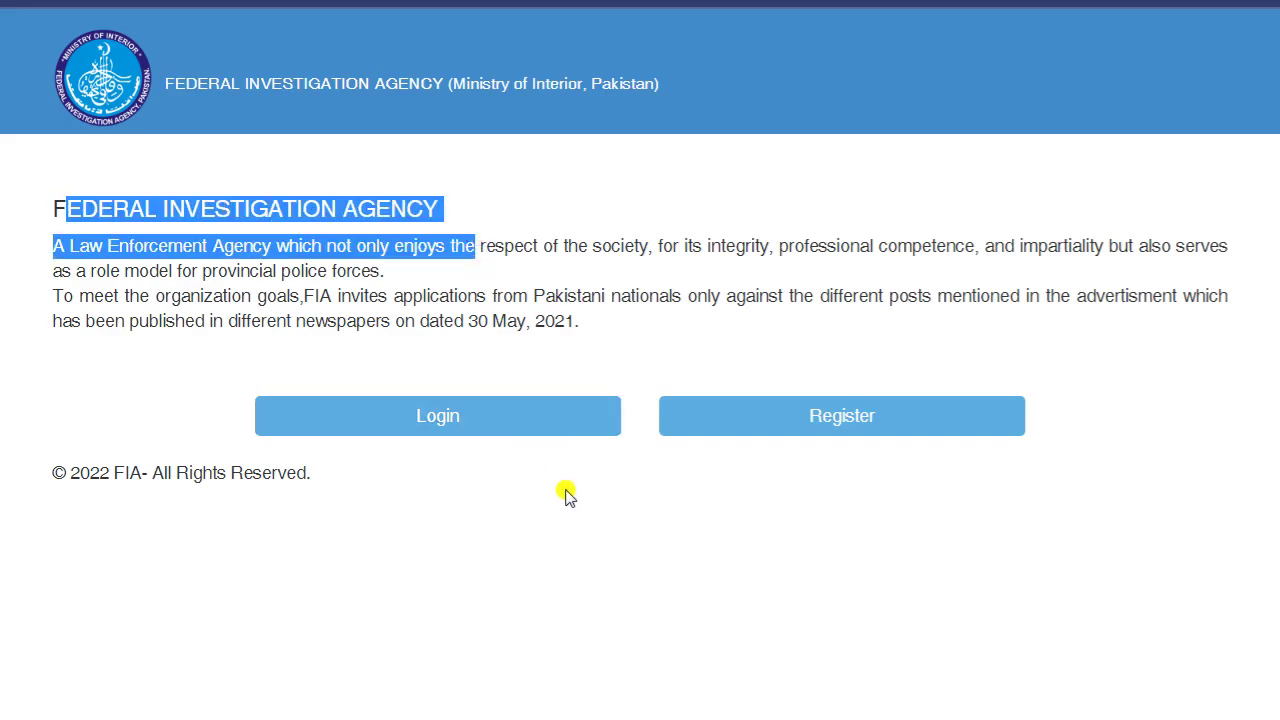
click(103, 370)
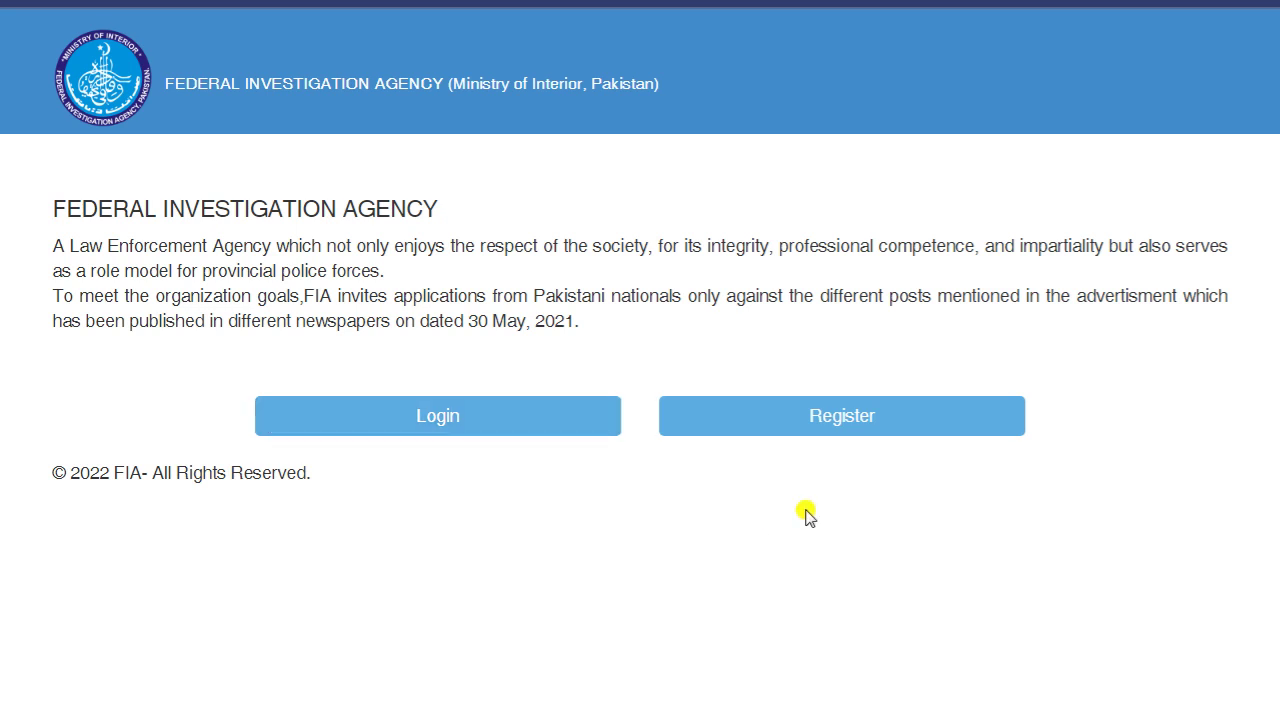
click(831, 428)
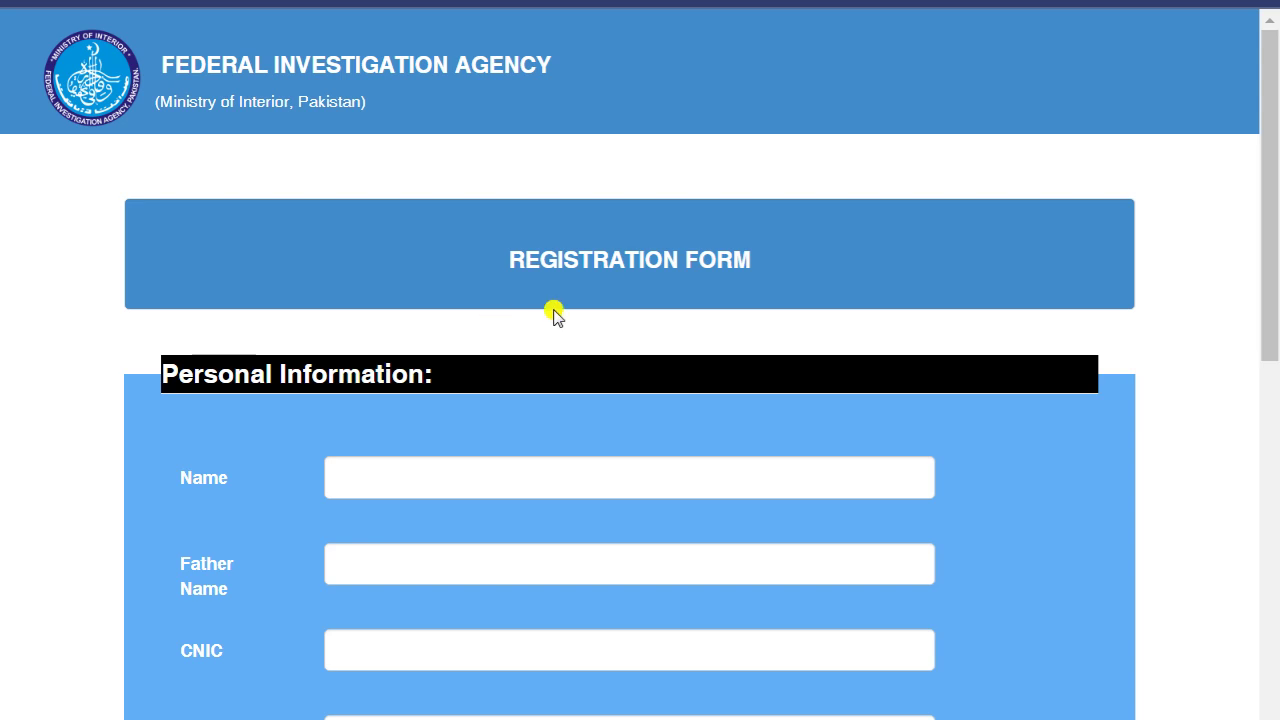
- Fill in the applicant's name, mobile, father's name and CNIC number
scroll(180, 340, down, 2)
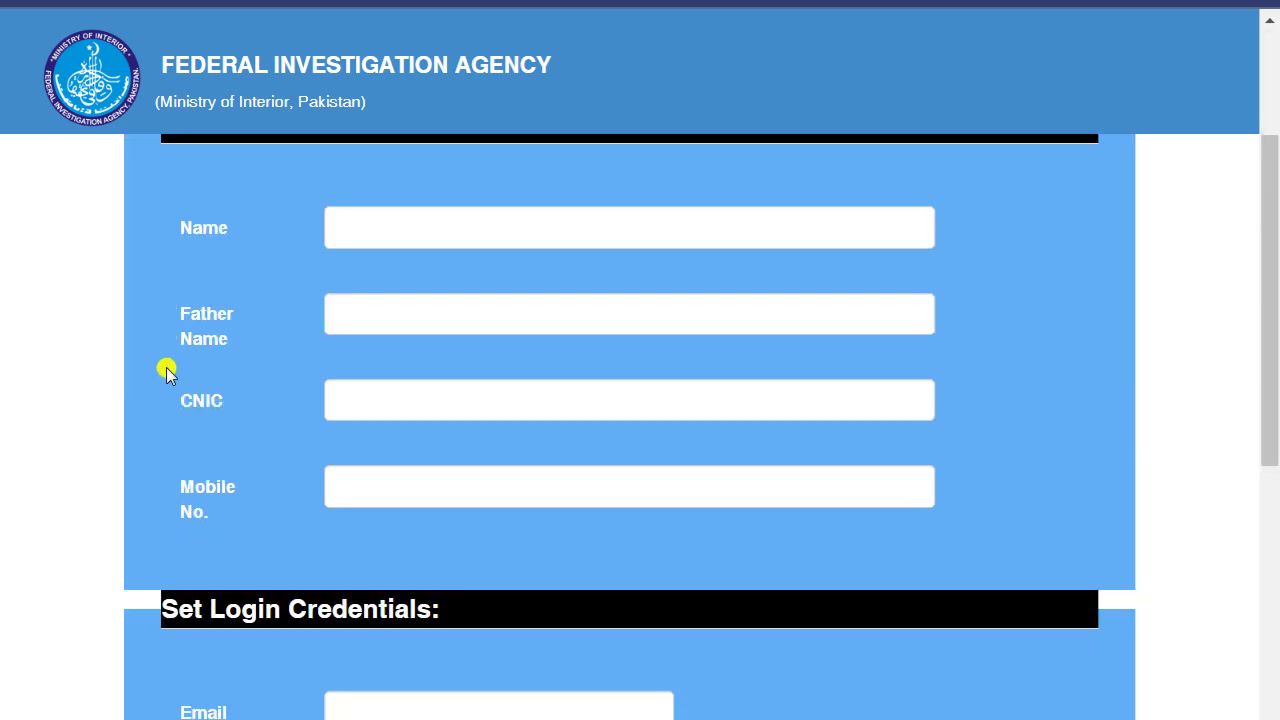
click(374, 226)
click(503, 285)
click(463, 320)
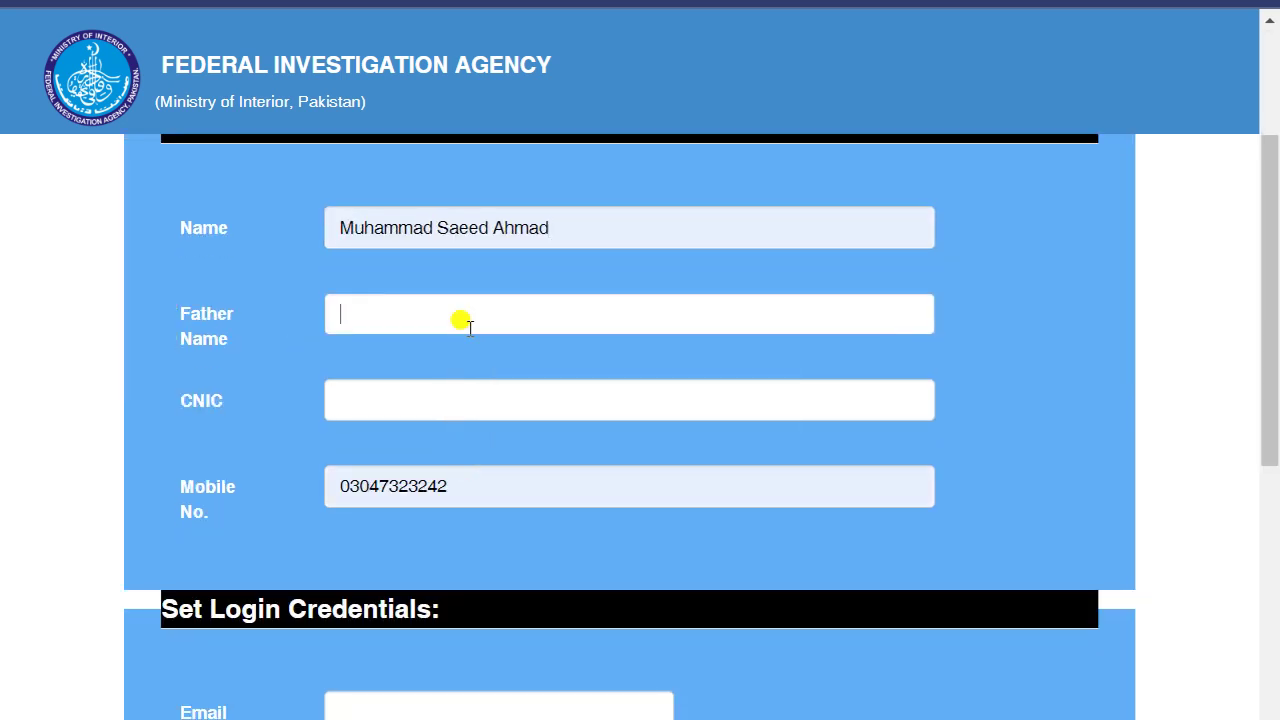
click(490, 365)
click(380, 403)
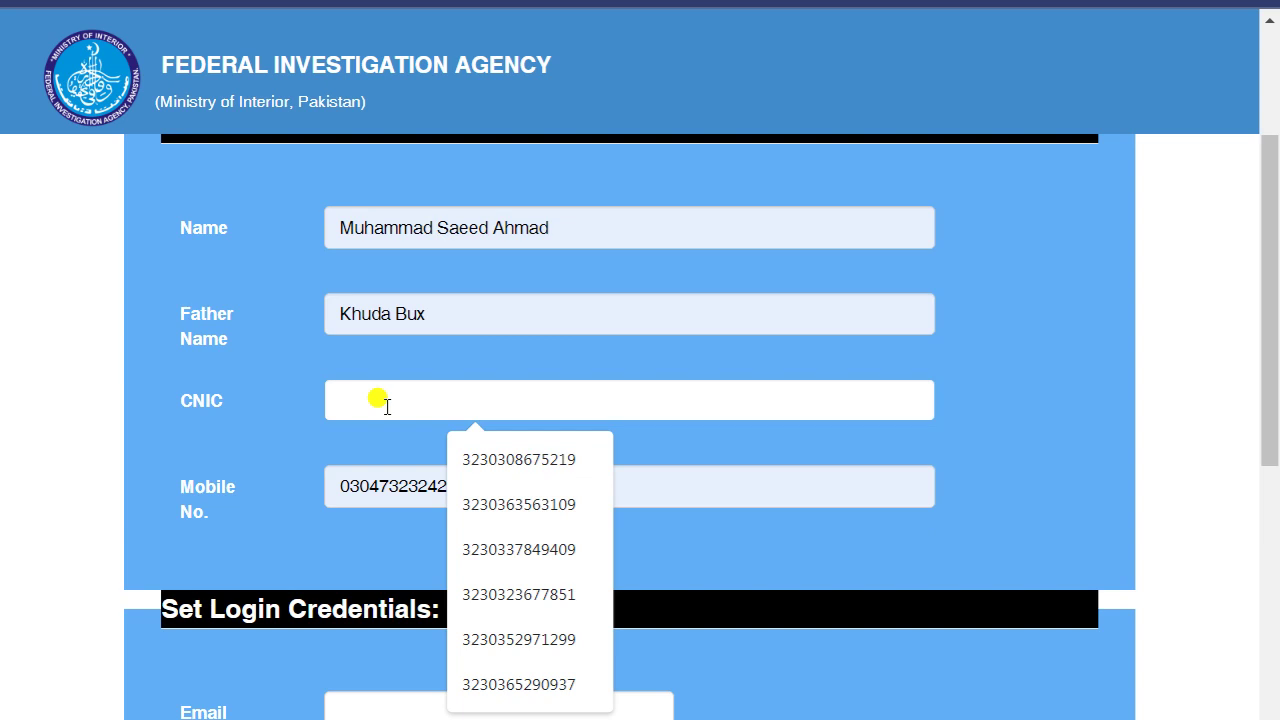
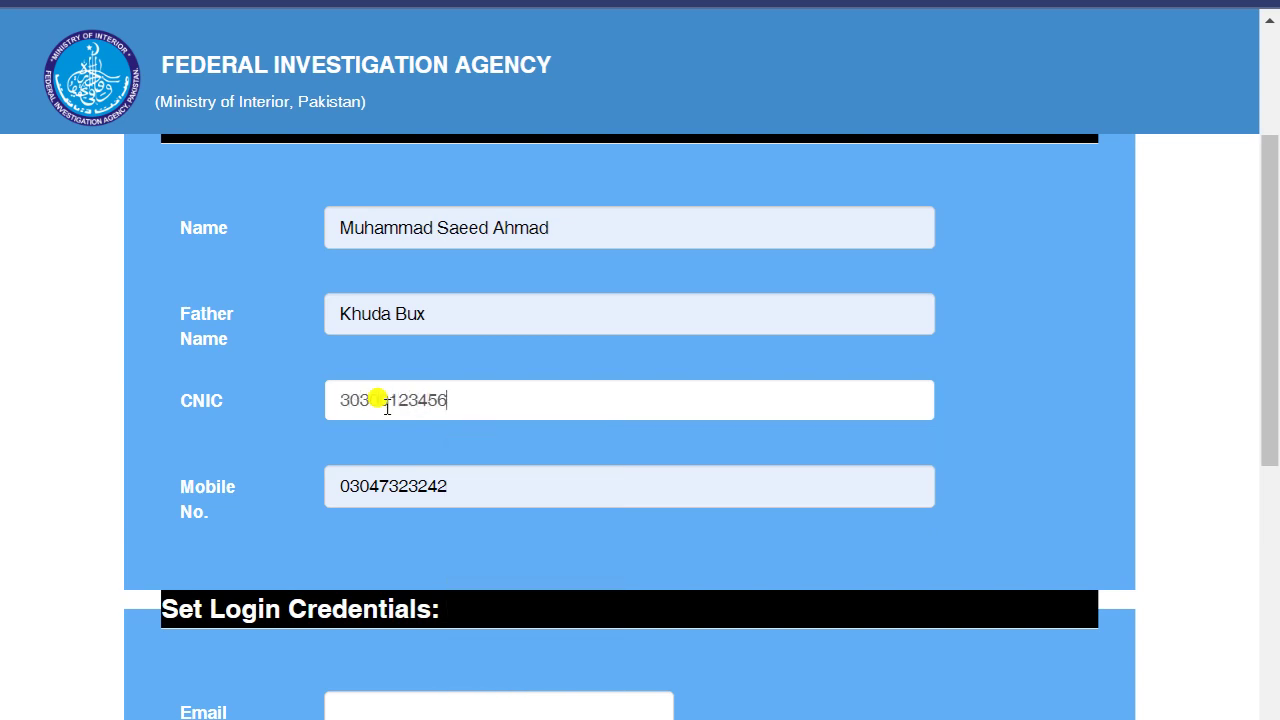
- Fill in the login e-mail from saved suggestions and correct the CNIC number
scroll(457, 471, down, 3)
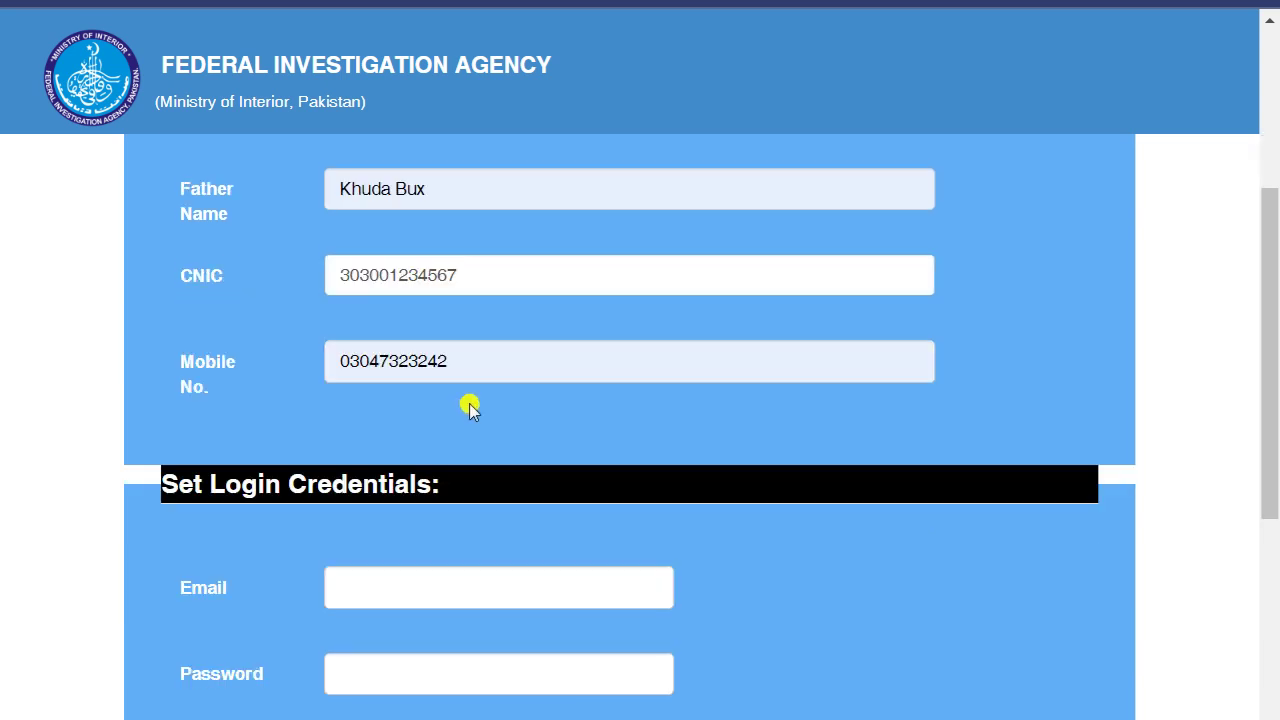
scroll(470, 407, down, 3)
click(436, 458)
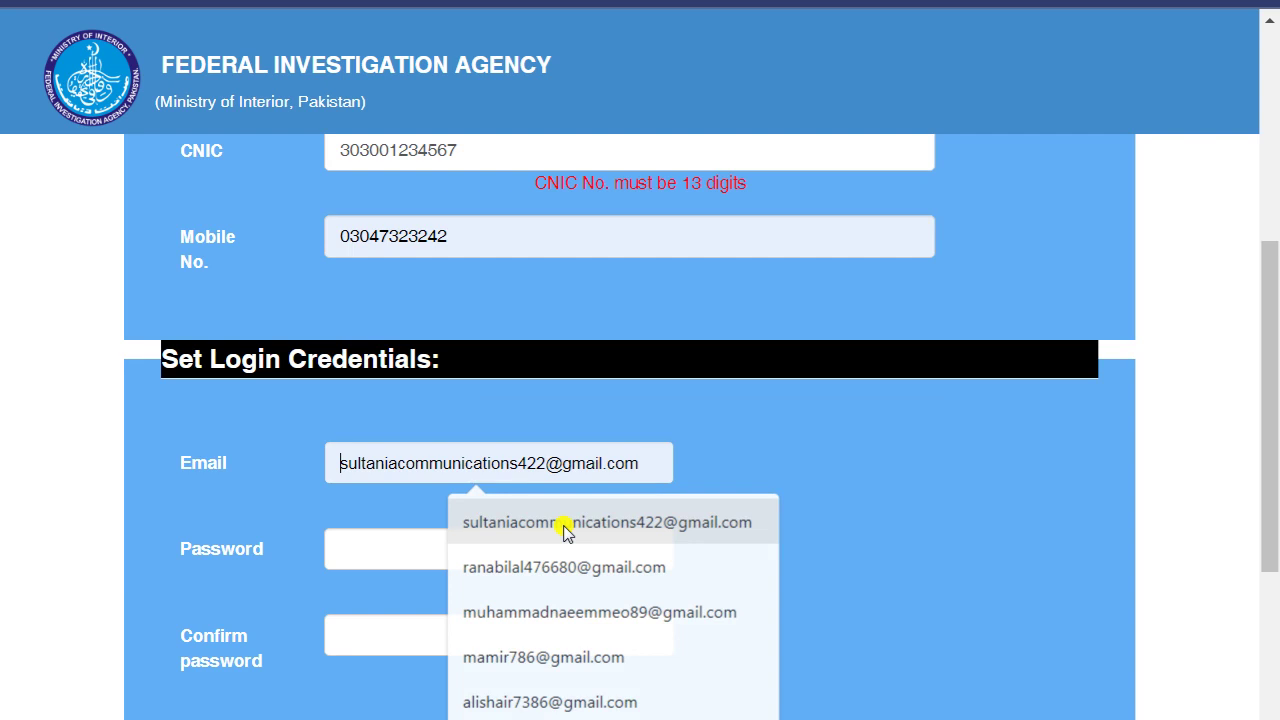
click(565, 525)
click(461, 151)
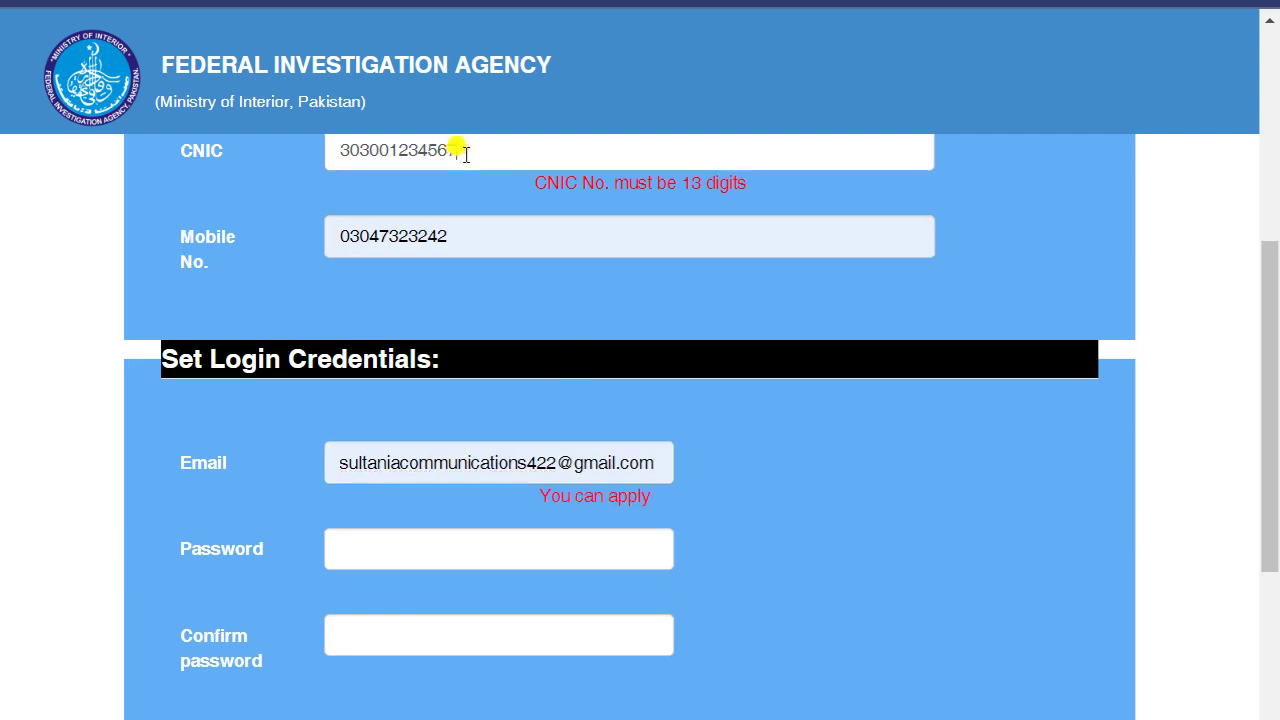
text(9)
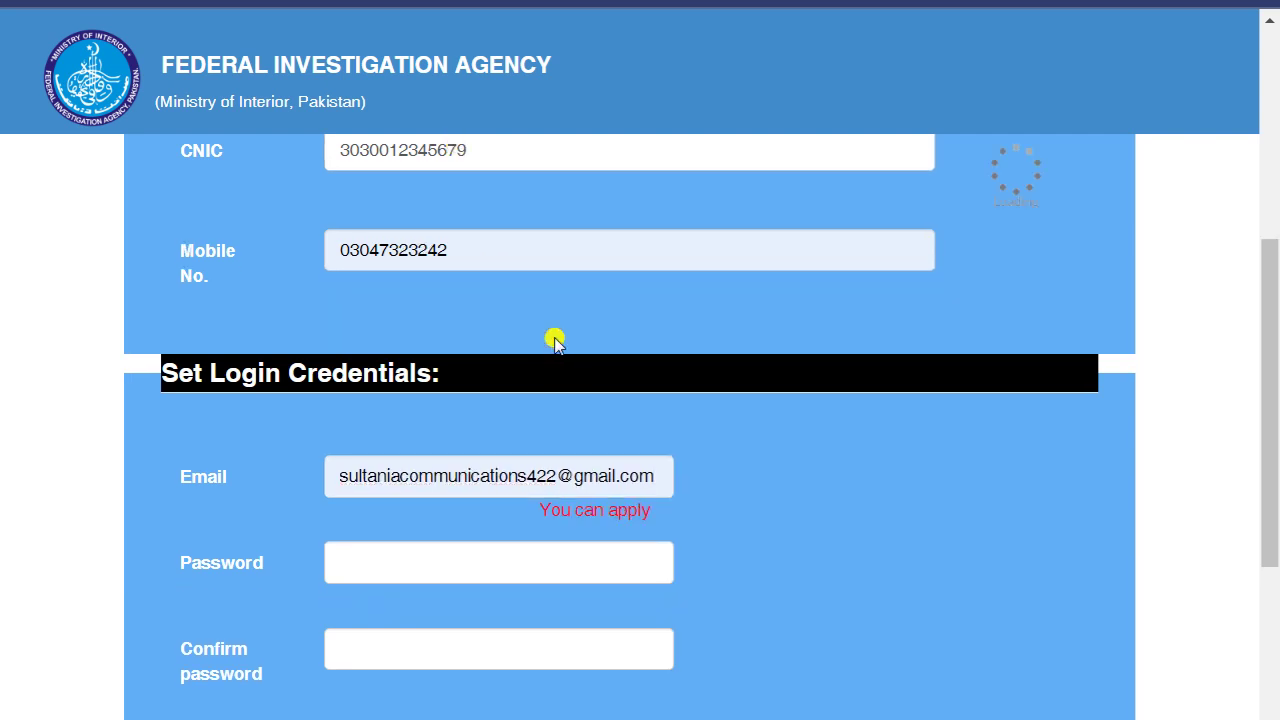
- Enter the account password and confirm it
click(463, 532)
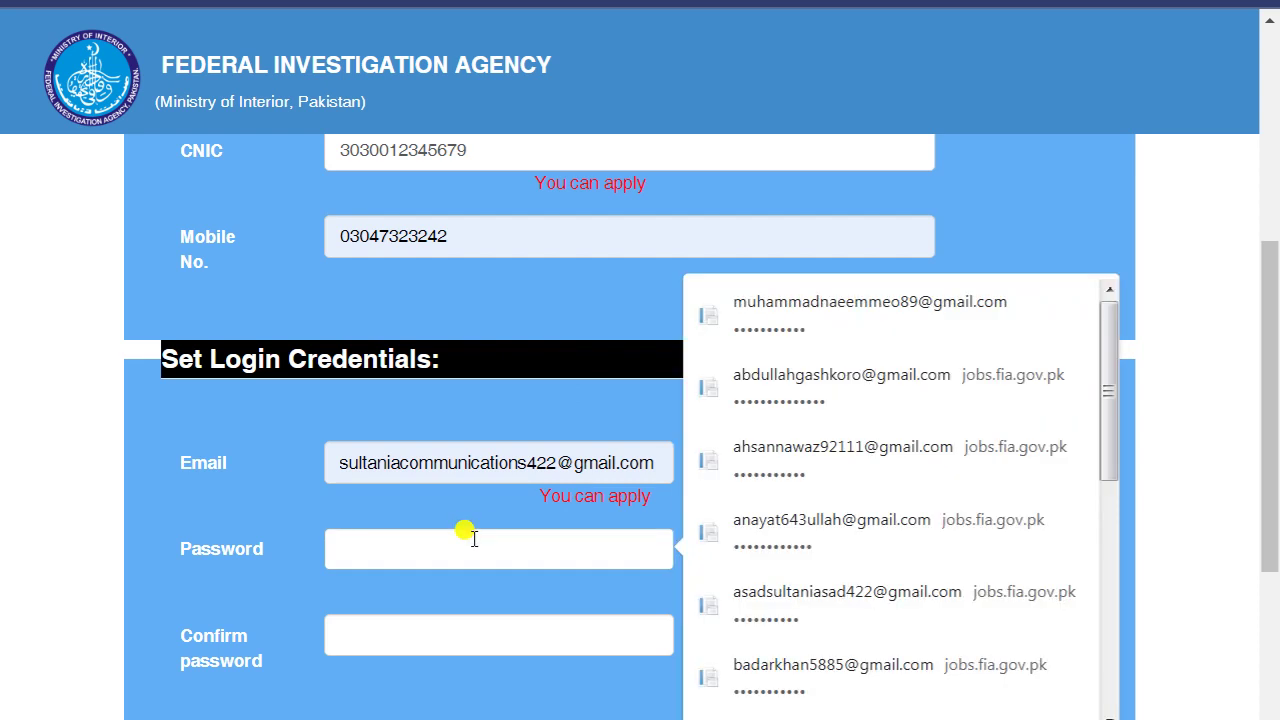
click(127, 483)
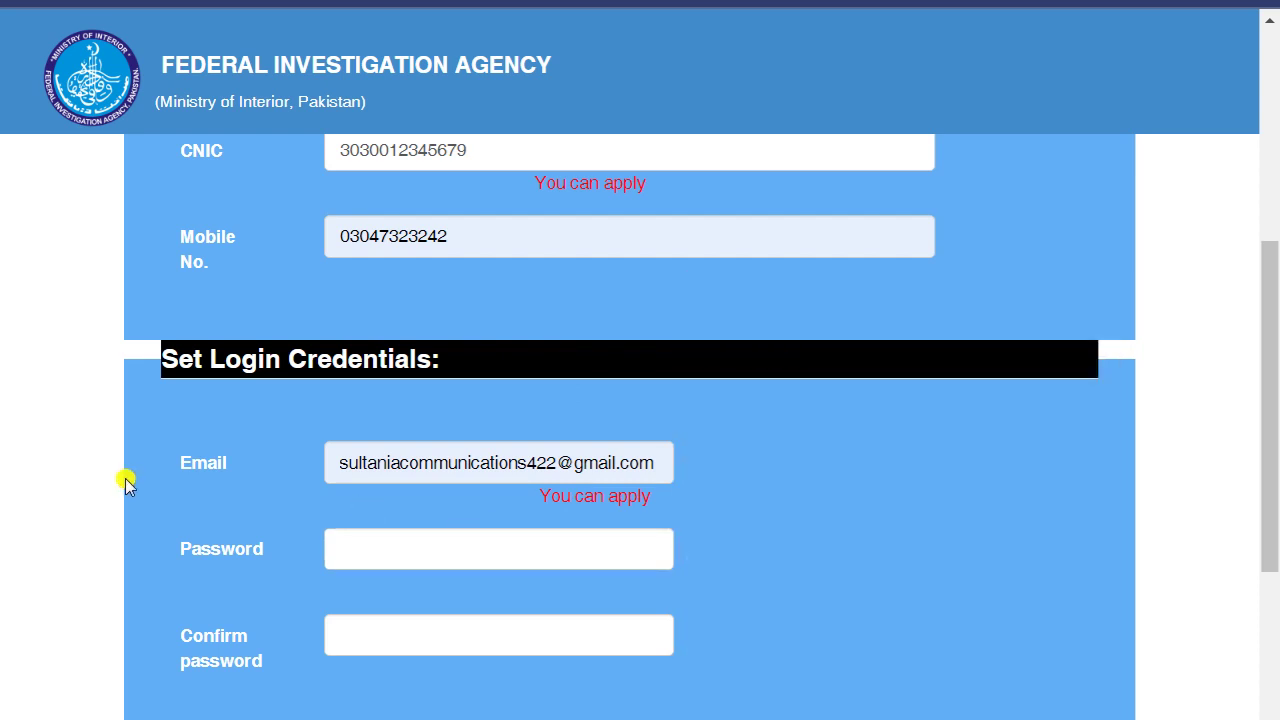
click(440, 550)
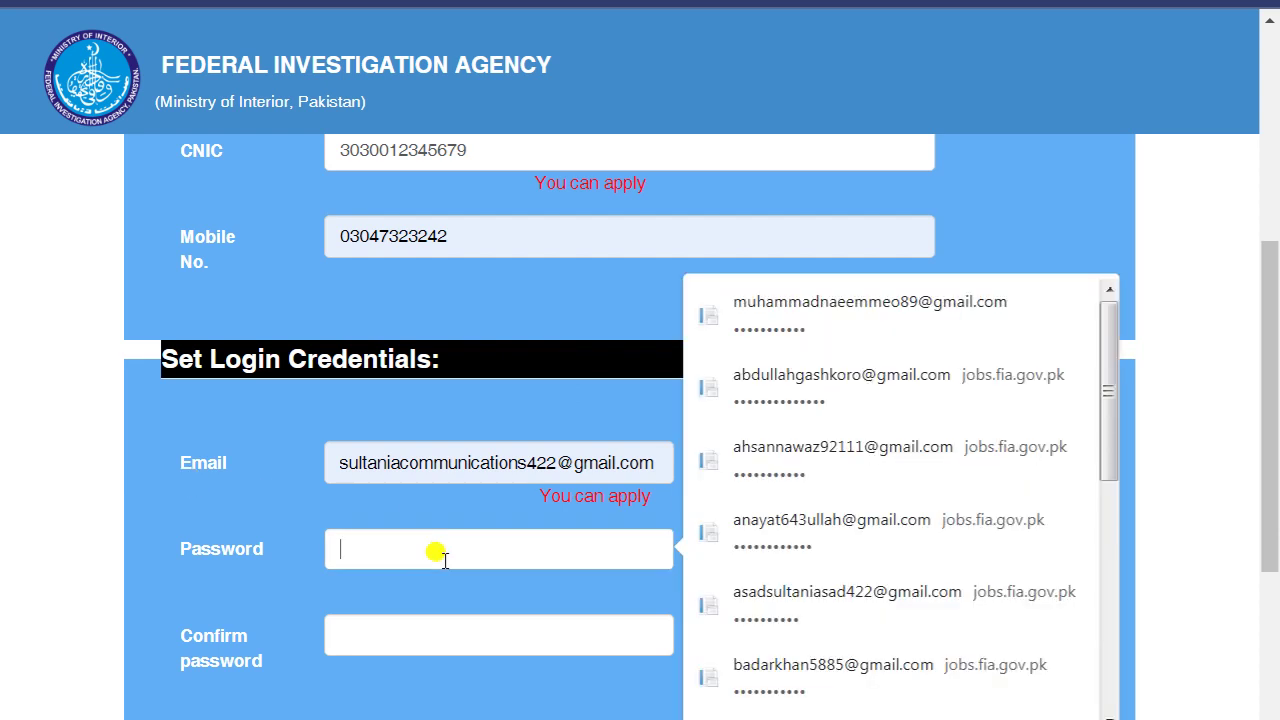
text(a)
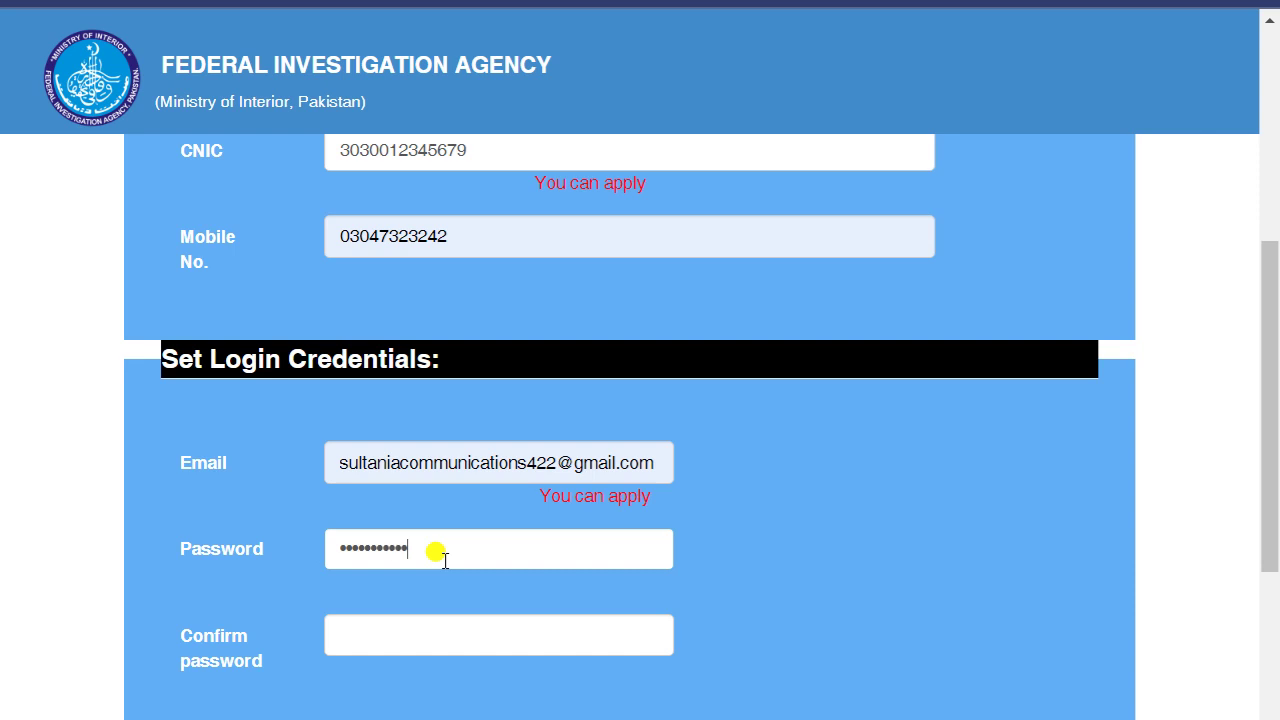
scroll(440, 555, down, 1)
click(440, 505)
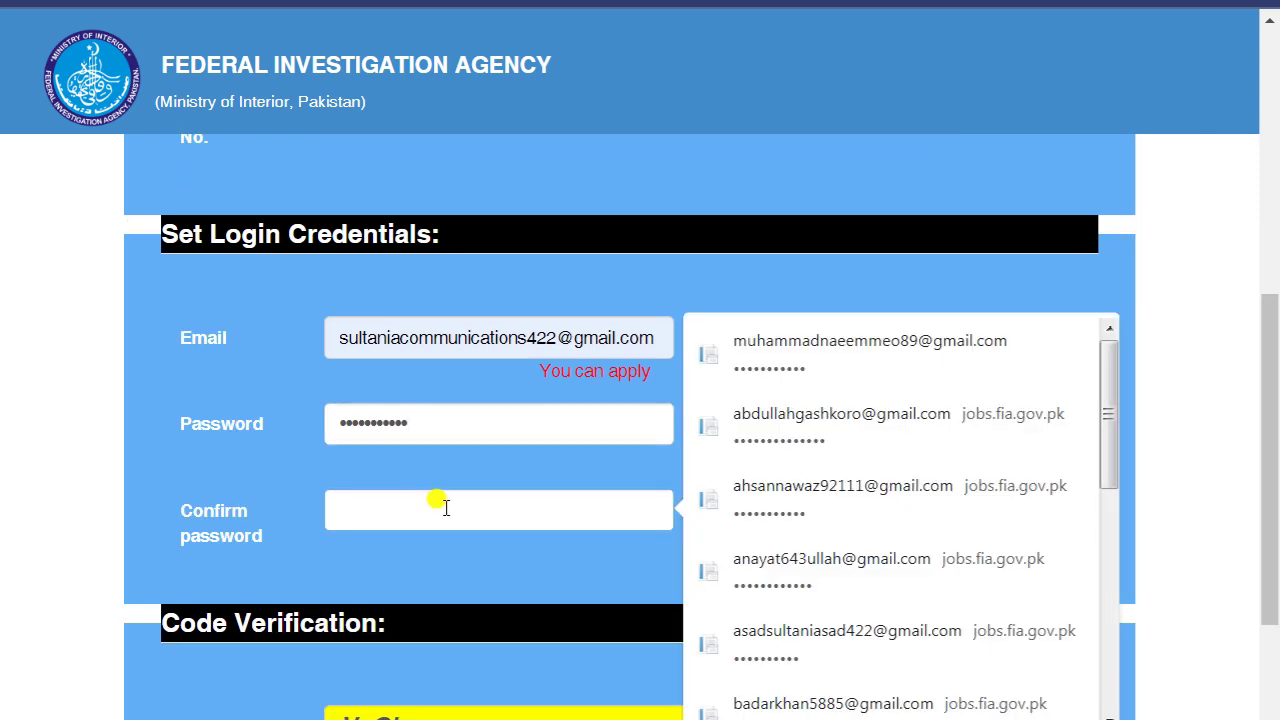
text(as)
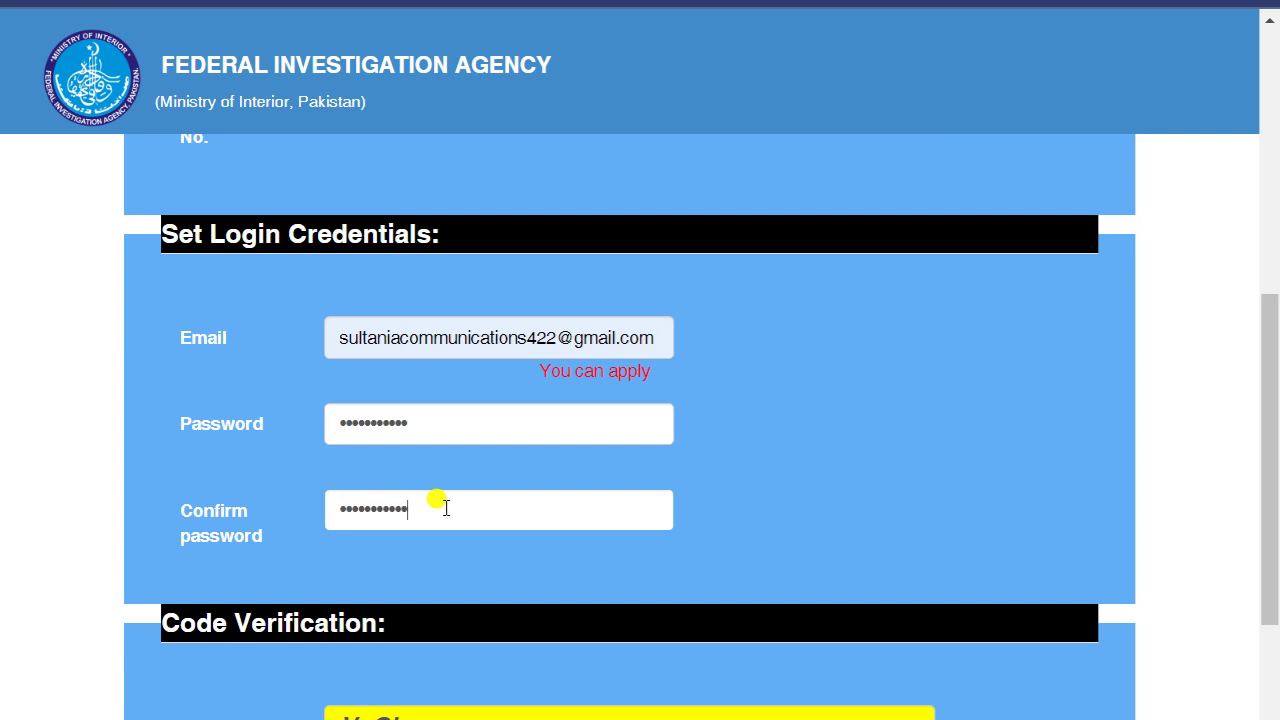
- Enter the verification code and submit the registration form
scroll(360, 480, down, 3)
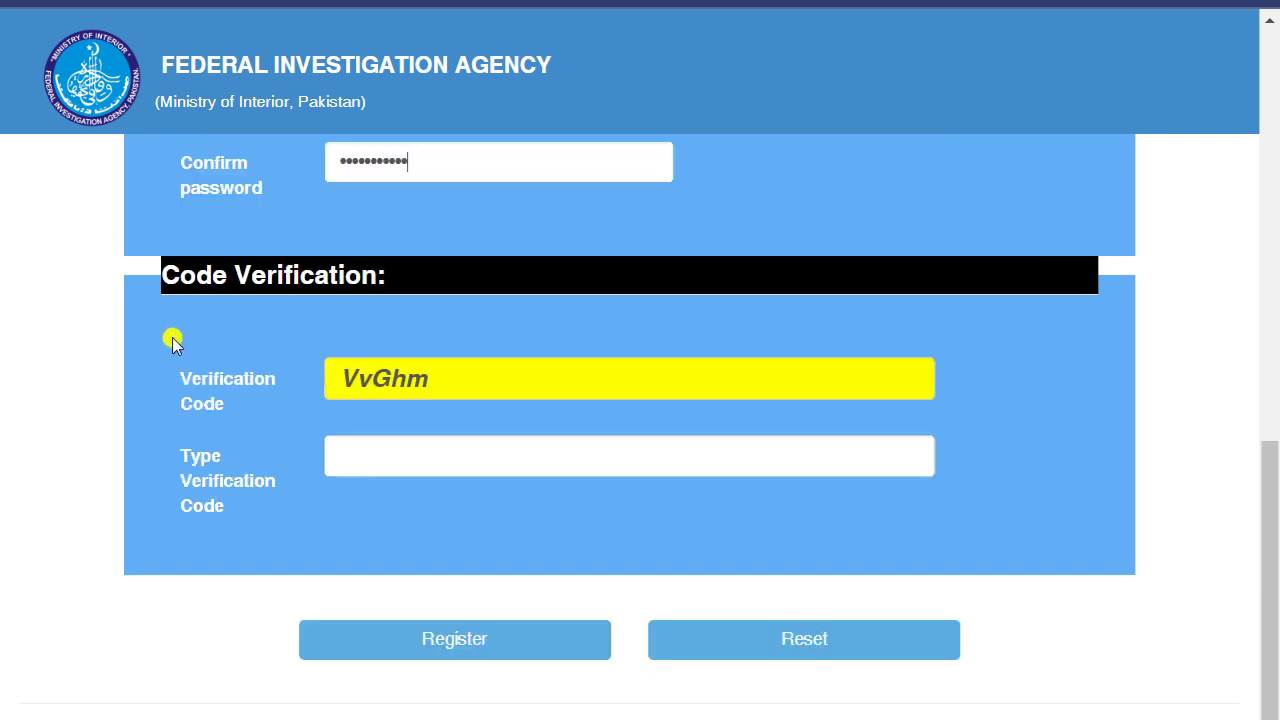
drag(286, 369, 443, 375)
click(387, 455)
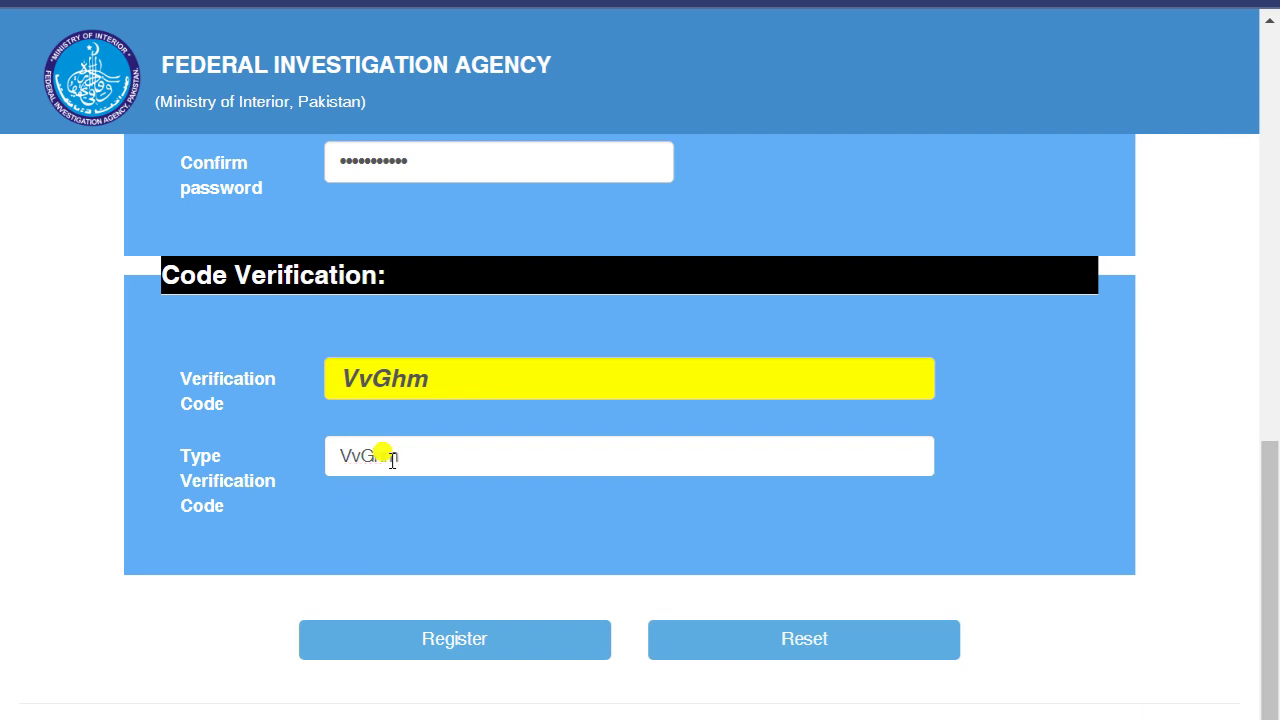
click(490, 650)
click(471, 651)
scroll(386, 623, down, 1)
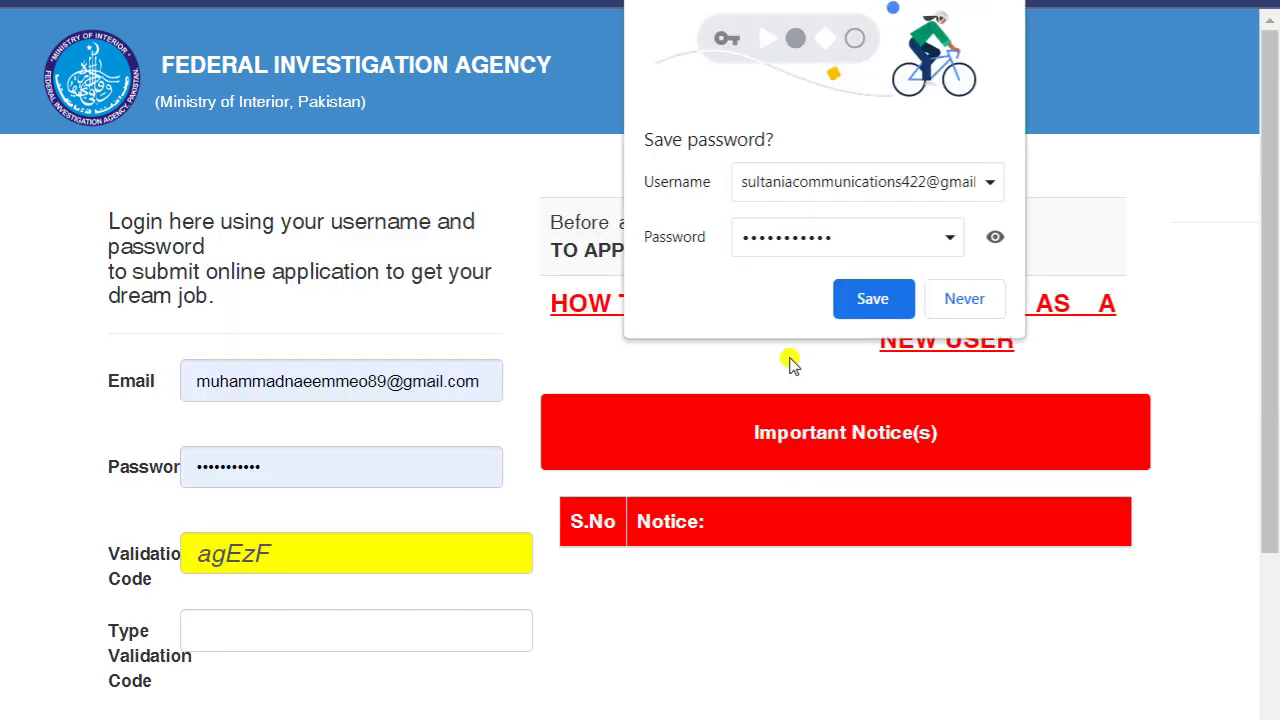
- Check the entered password and let the browser save the login details
click(1000, 237)
click(1000, 237)
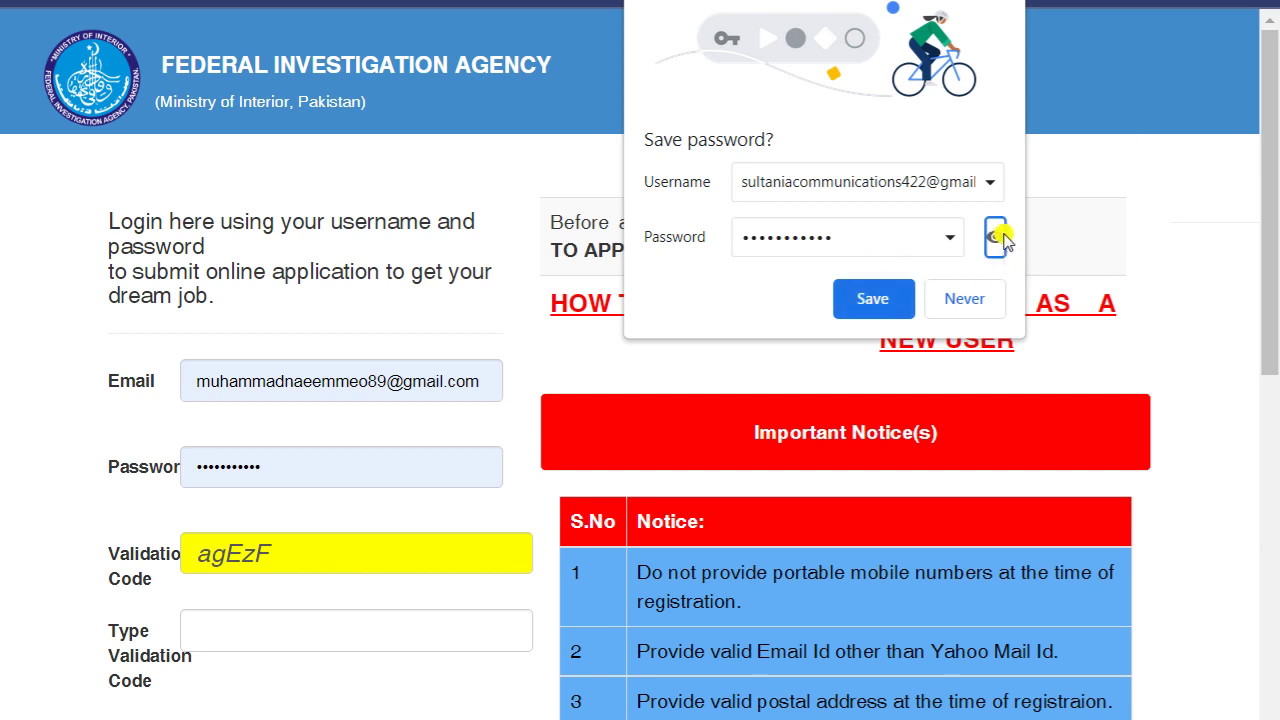
click(872, 299)
scroll(200, 405, down, 1)
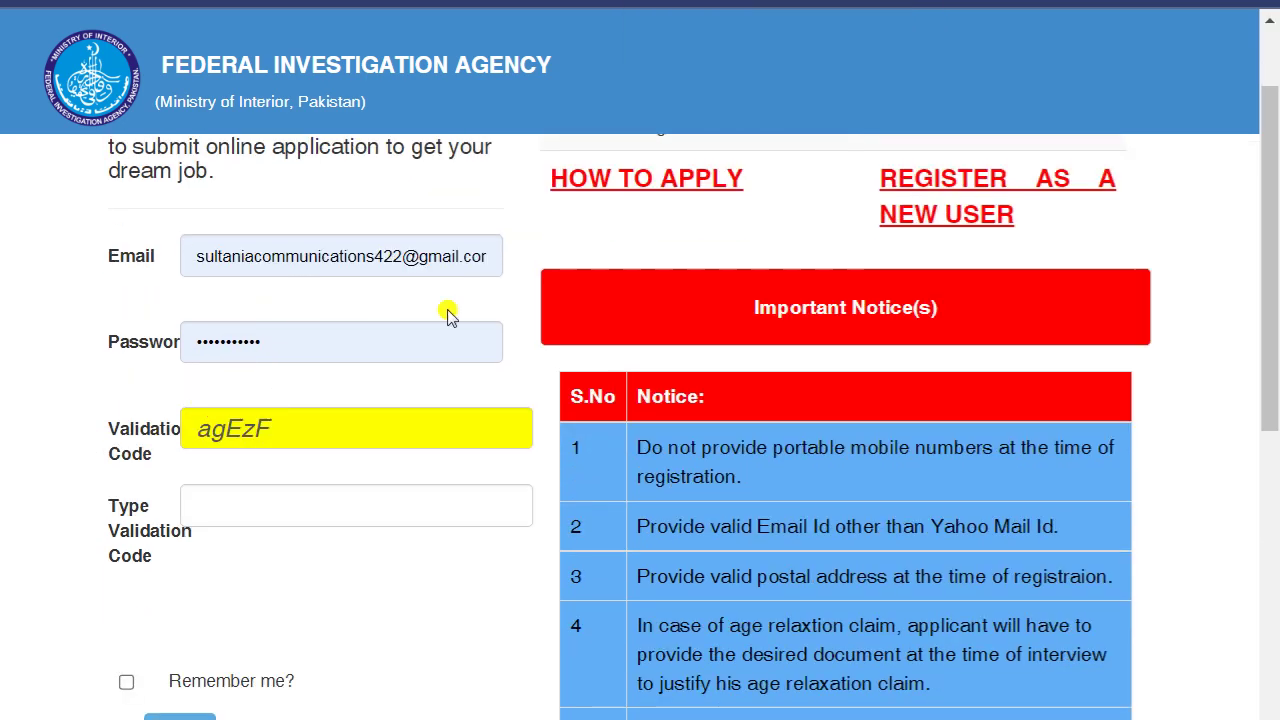
scroll(77, 478, up, 1)
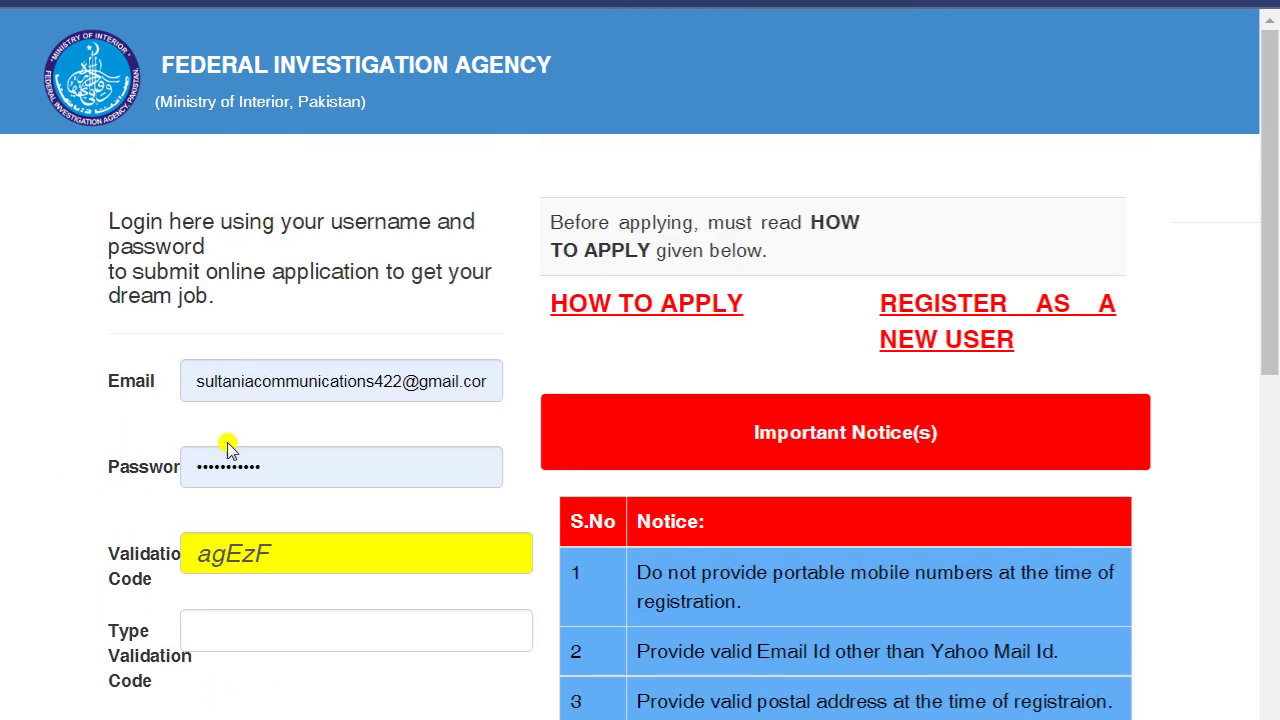
scroll(226, 402, down, 1)
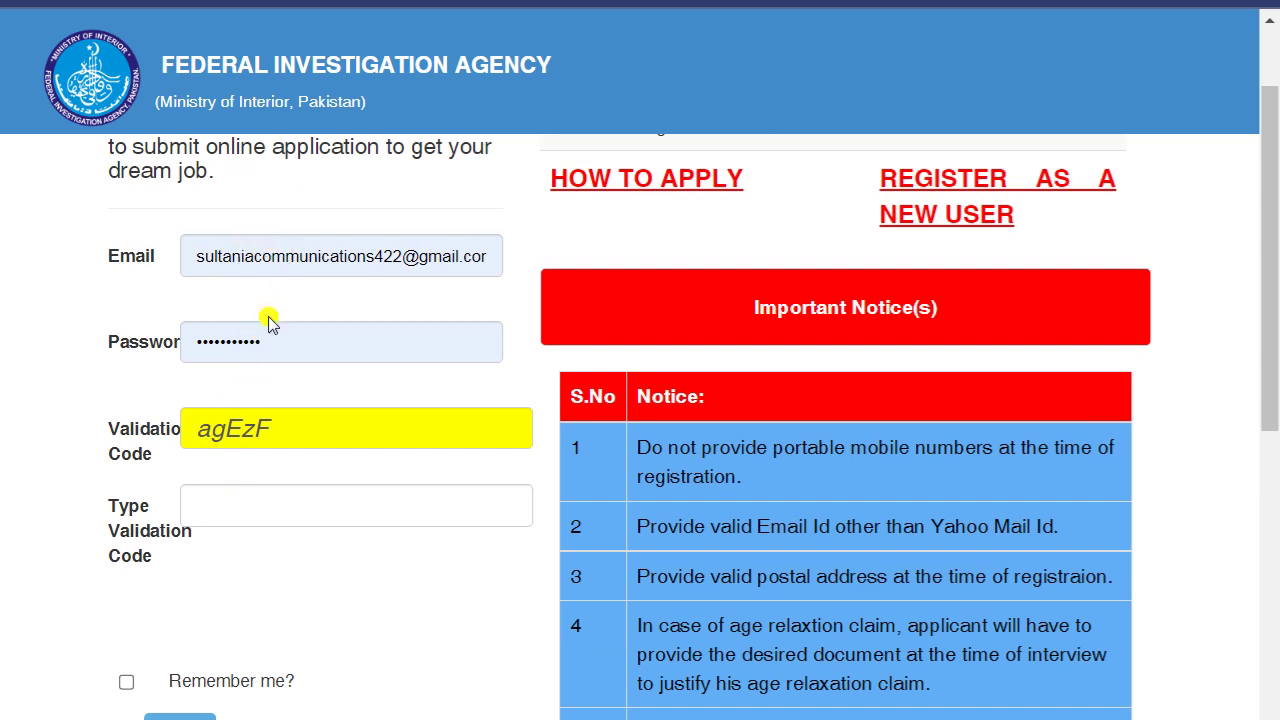
- Enter the validation code, tick Remember me and log in
click(270, 504)
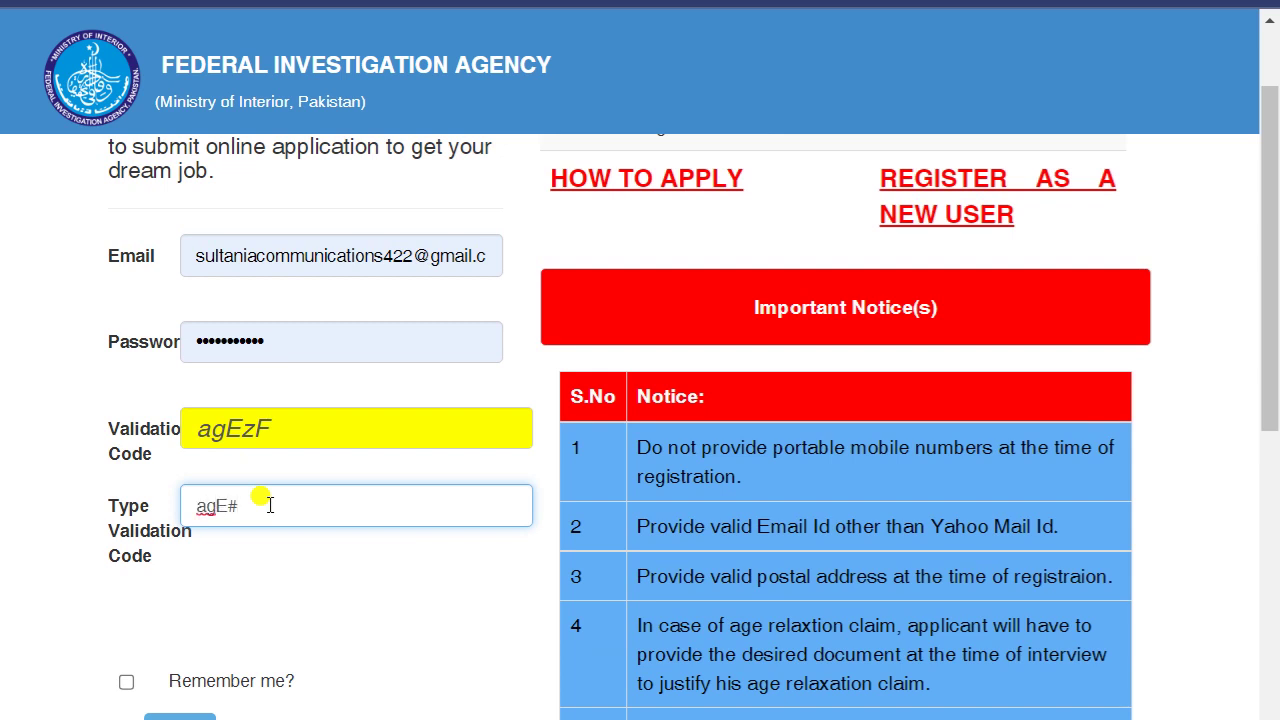
text(agEzF)
scroll(640, 400, down, 1)
click(126, 558)
click(172, 610)
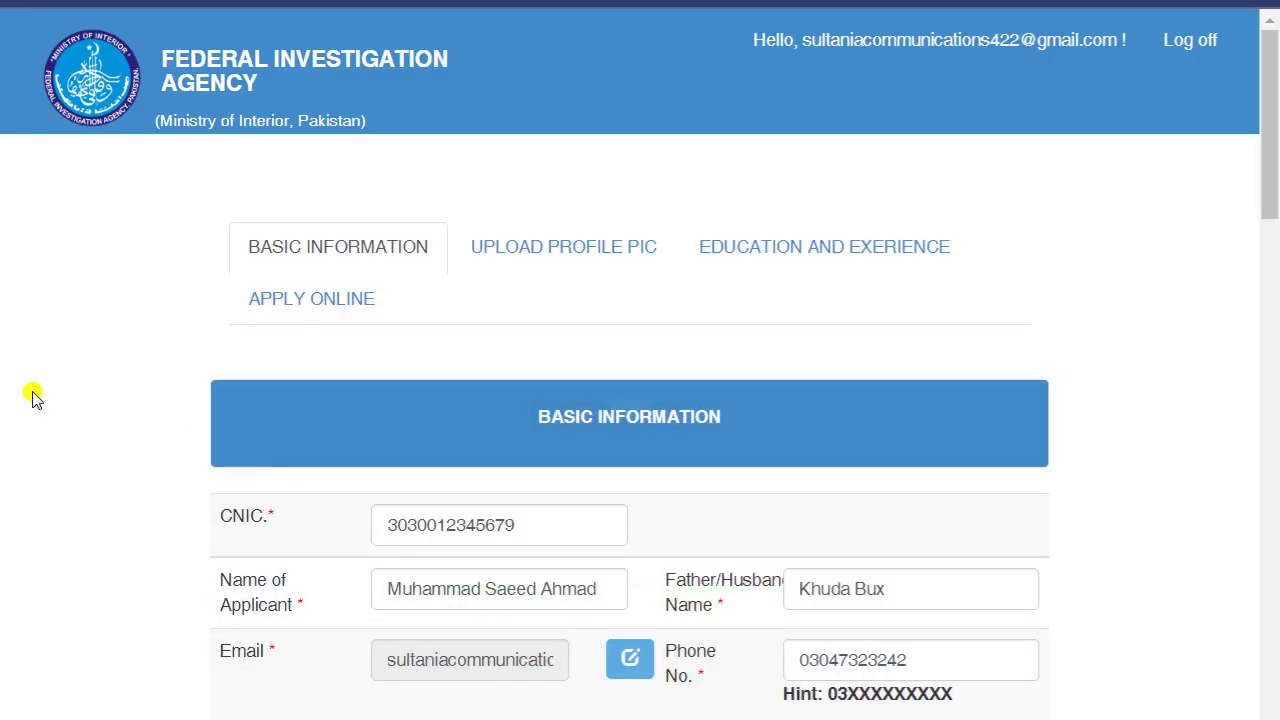
- Set gender to Male and religion to Muslim
scroll(33, 398, down, 2)
scroll(30, 402, up, 2)
scroll(85, 367, down, 1)
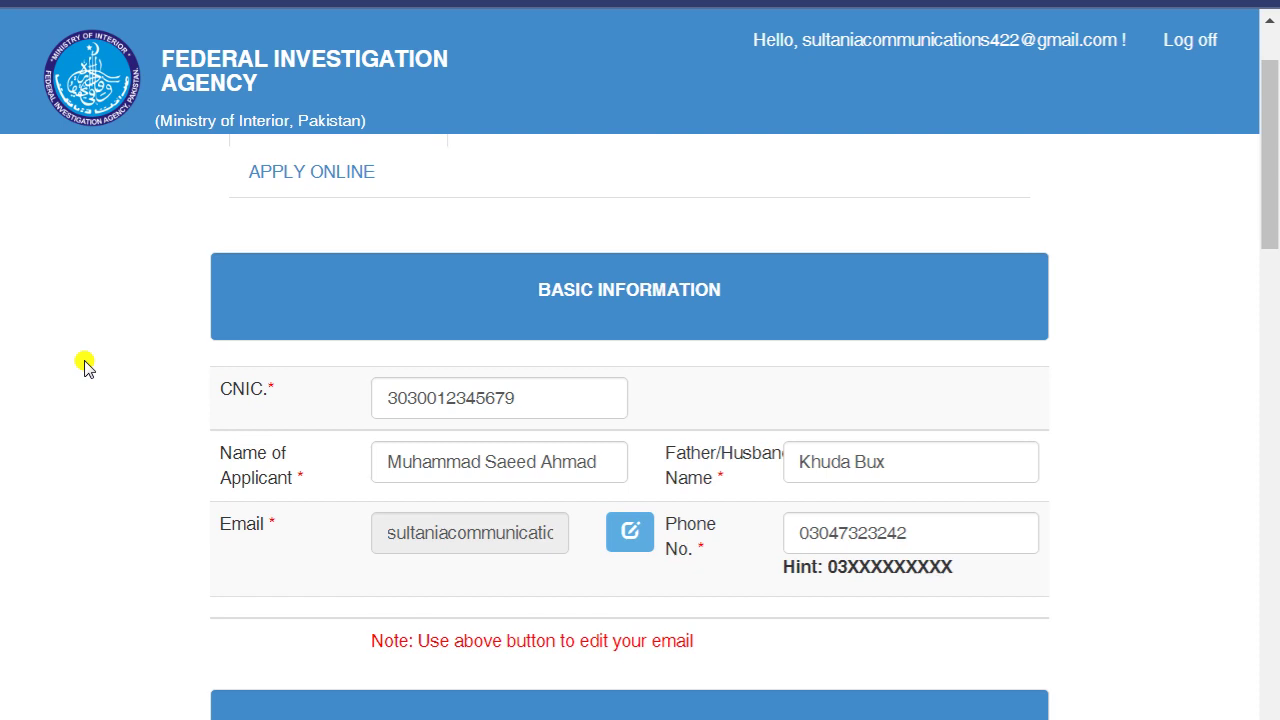
scroll(85, 367, down, 1)
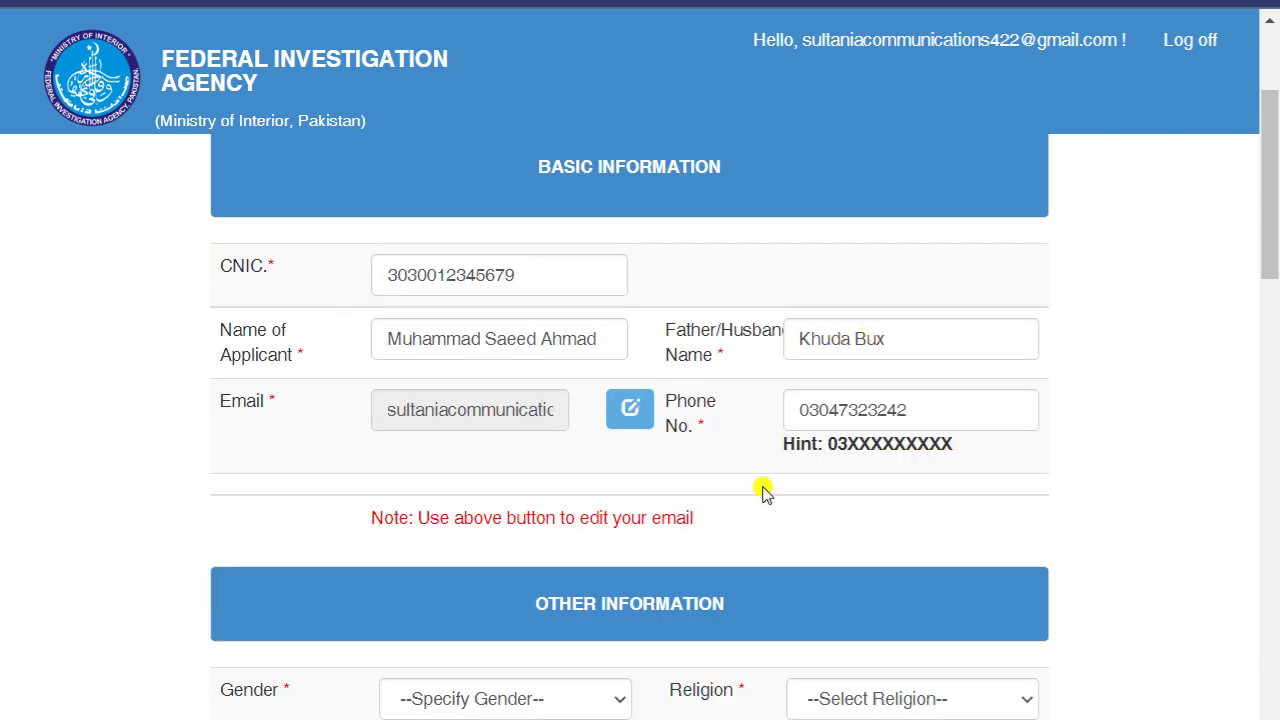
scroll(652, 497, down, 2)
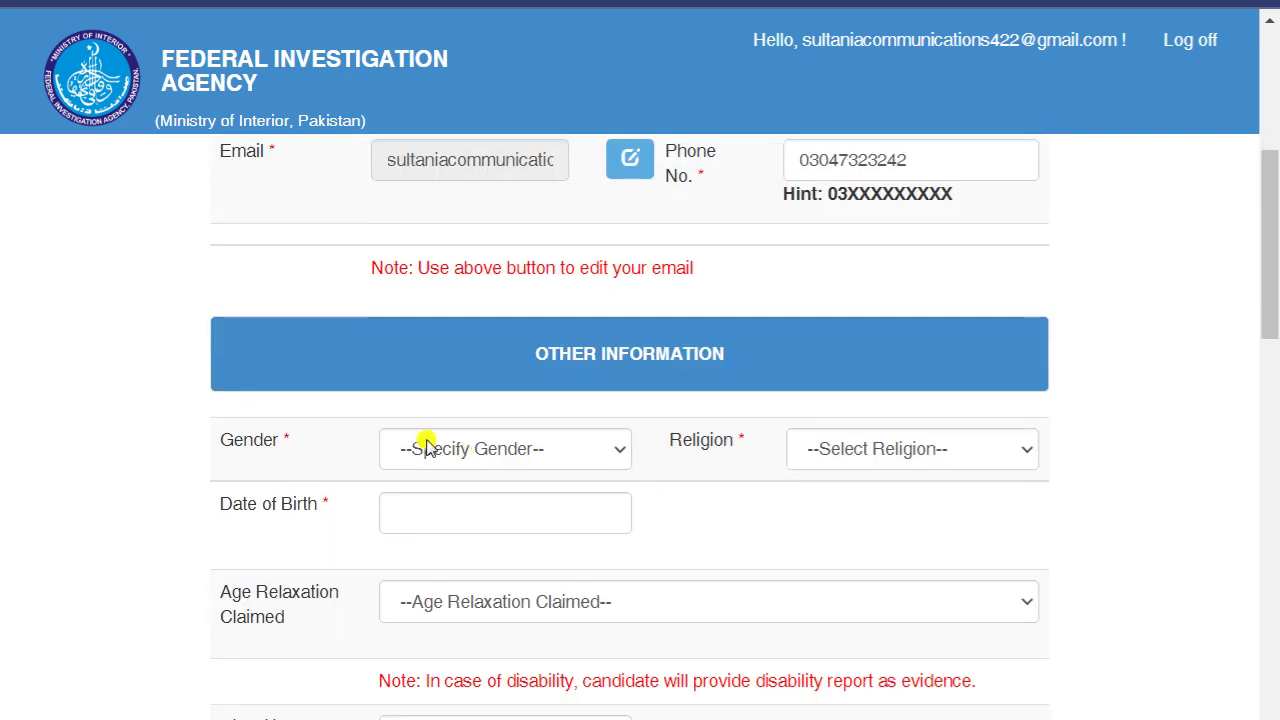
scroll(514, 449, down, 1)
click(523, 326)
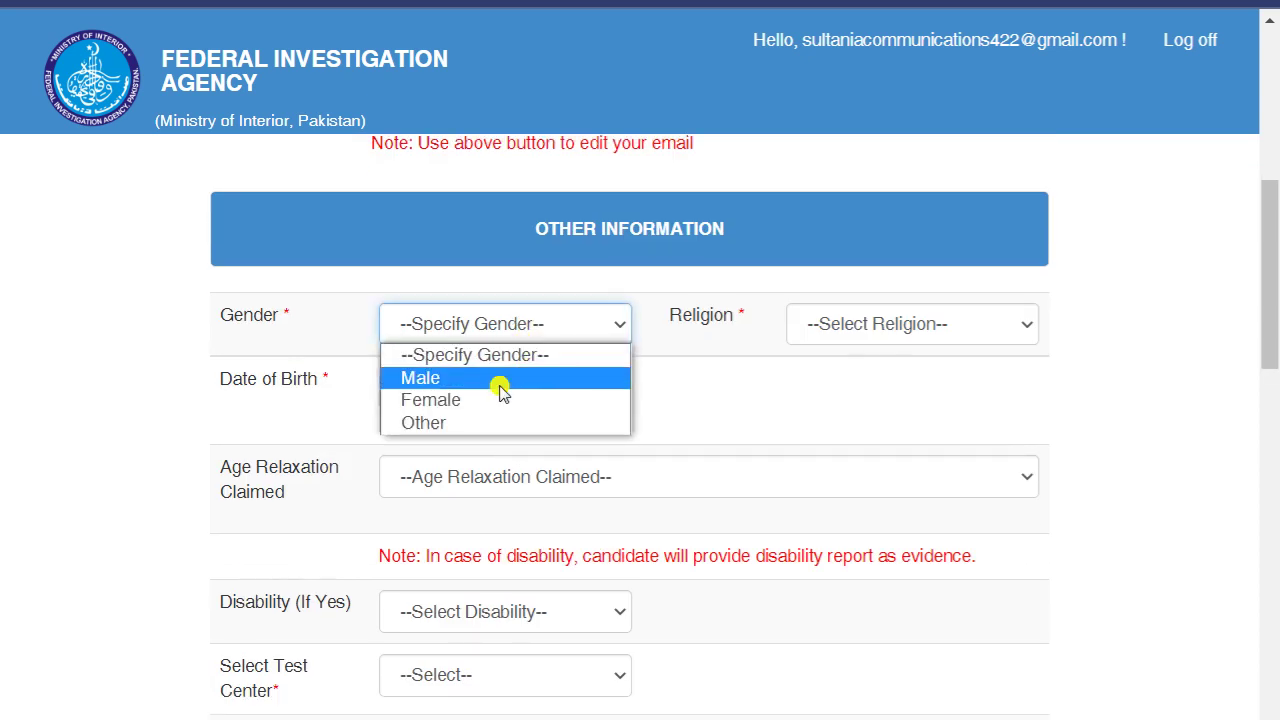
click(500, 388)
click(945, 327)
click(909, 369)
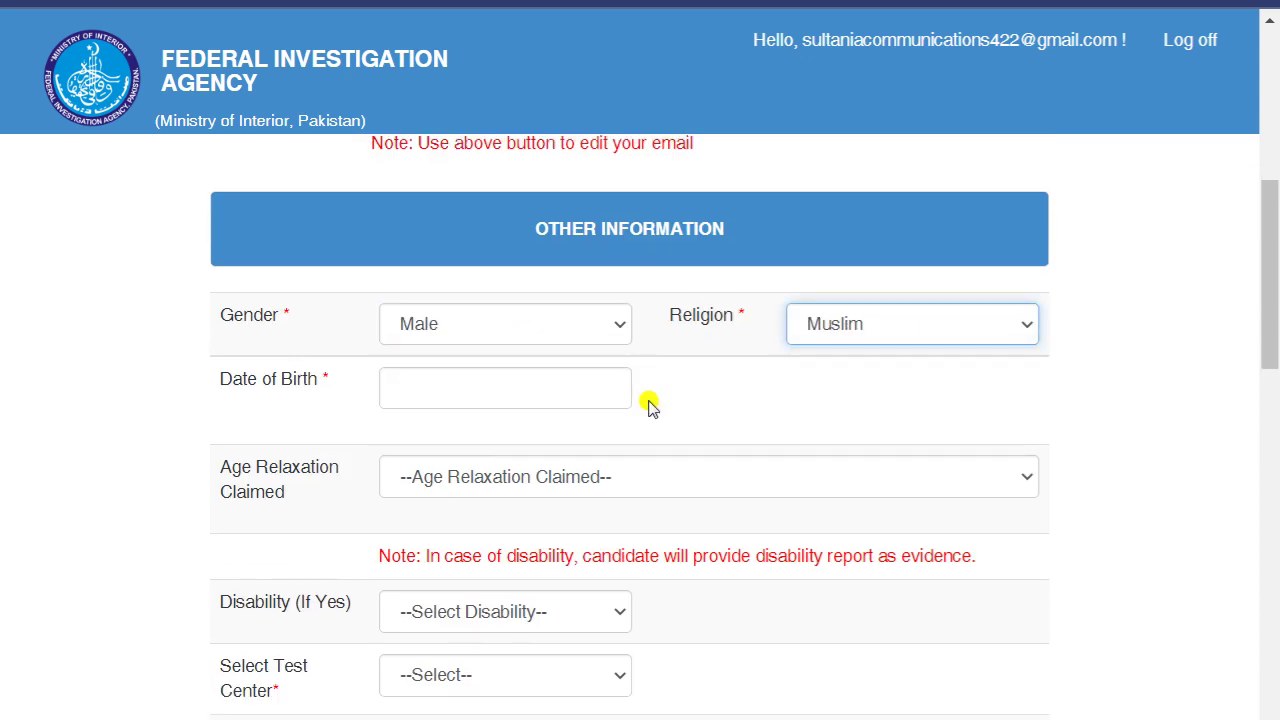
- Set the date of birth to 06-Aug-2003
click(506, 392)
click(575, 433)
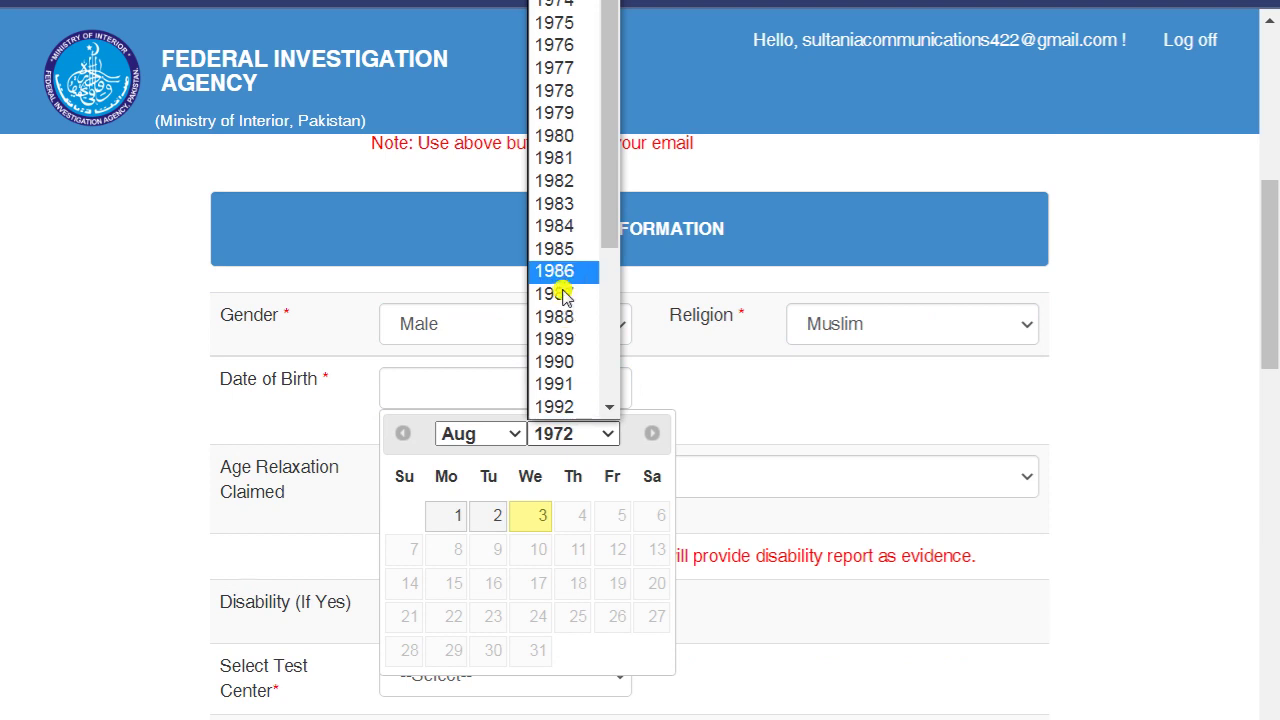
drag(600, 134, 611, 383)
click(555, 385)
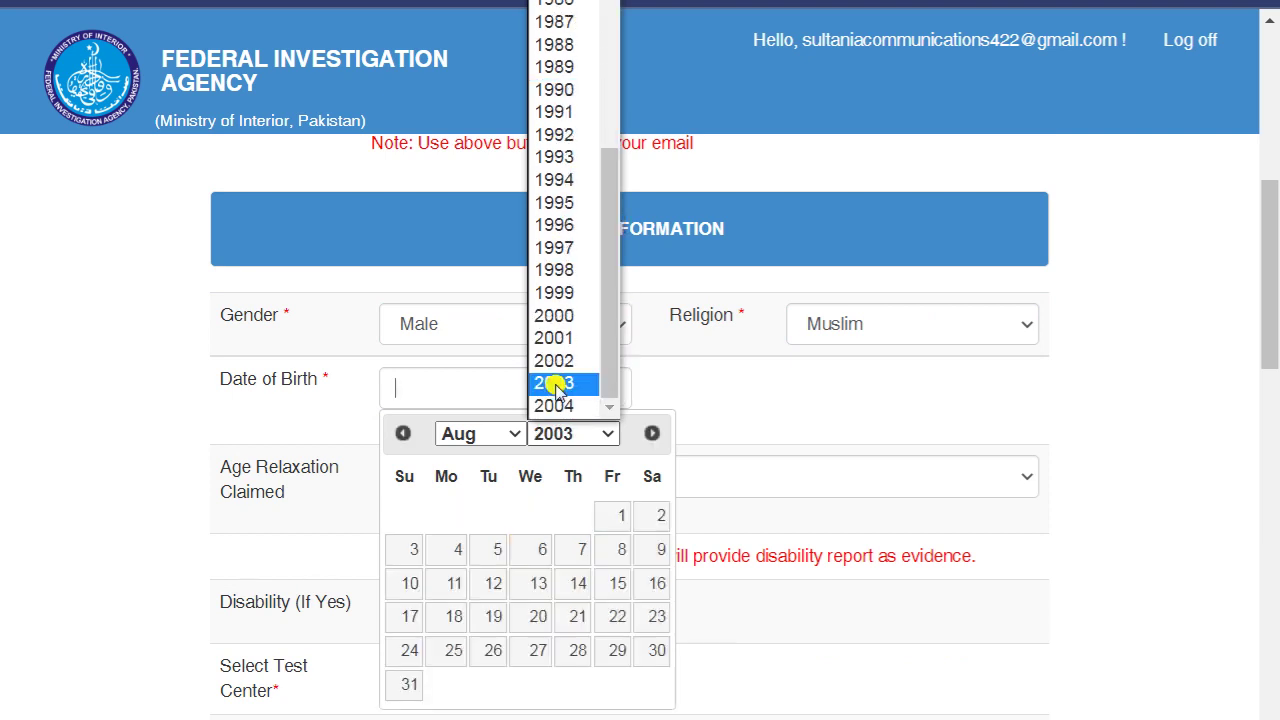
click(540, 549)
- Choose No Claim for age relaxation and mark the applicant Not Disabled
scroll(510, 490, down, 1)
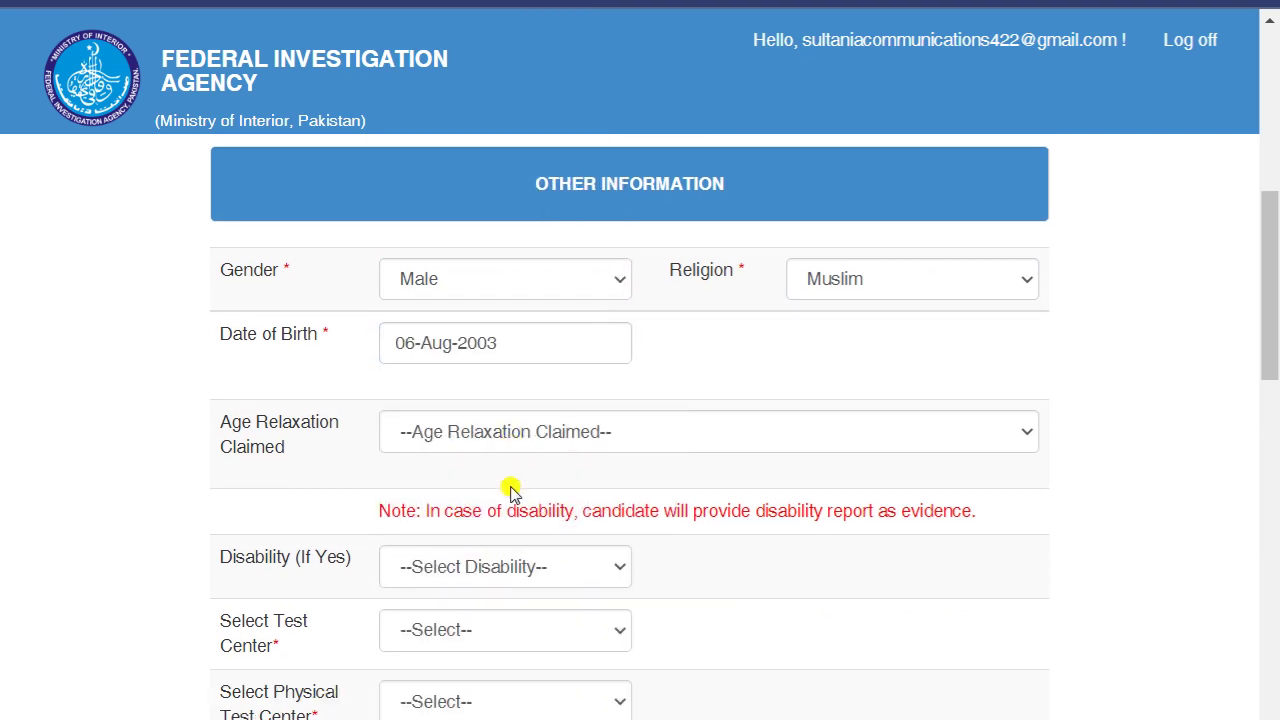
scroll(510, 490, down, 1)
click(556, 352)
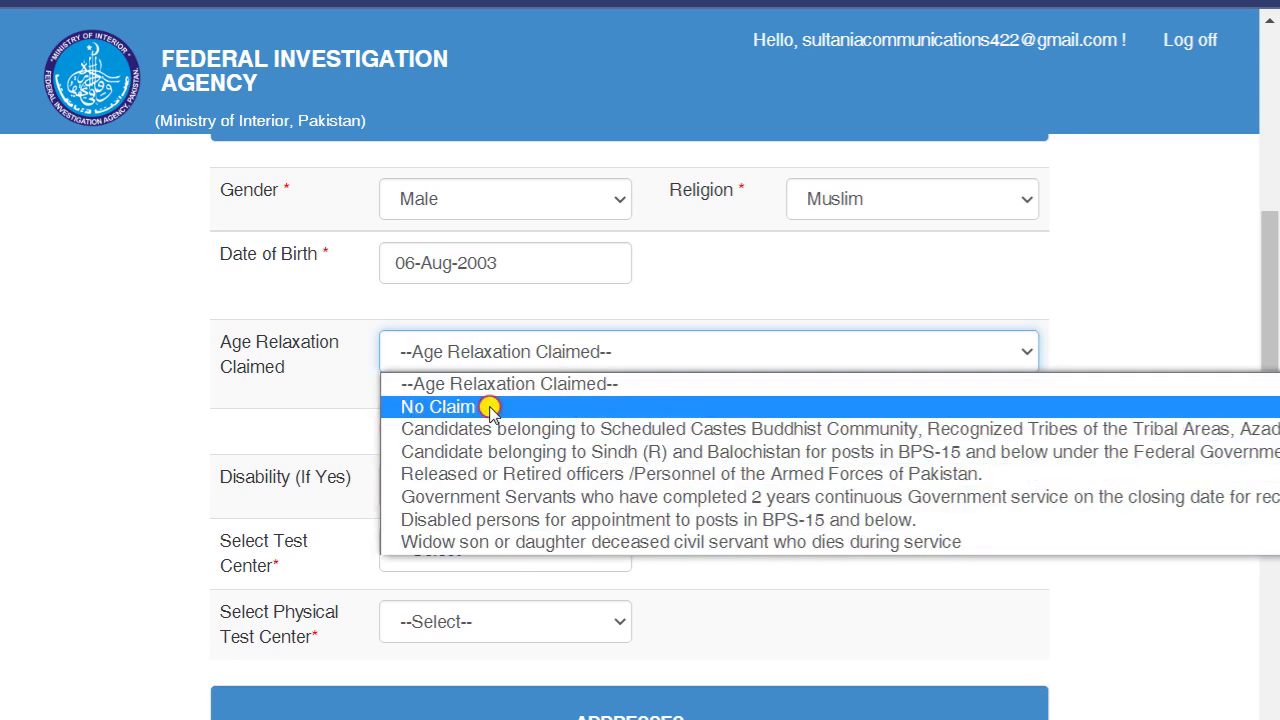
click(490, 407)
scroll(380, 390, down, 1)
click(500, 362)
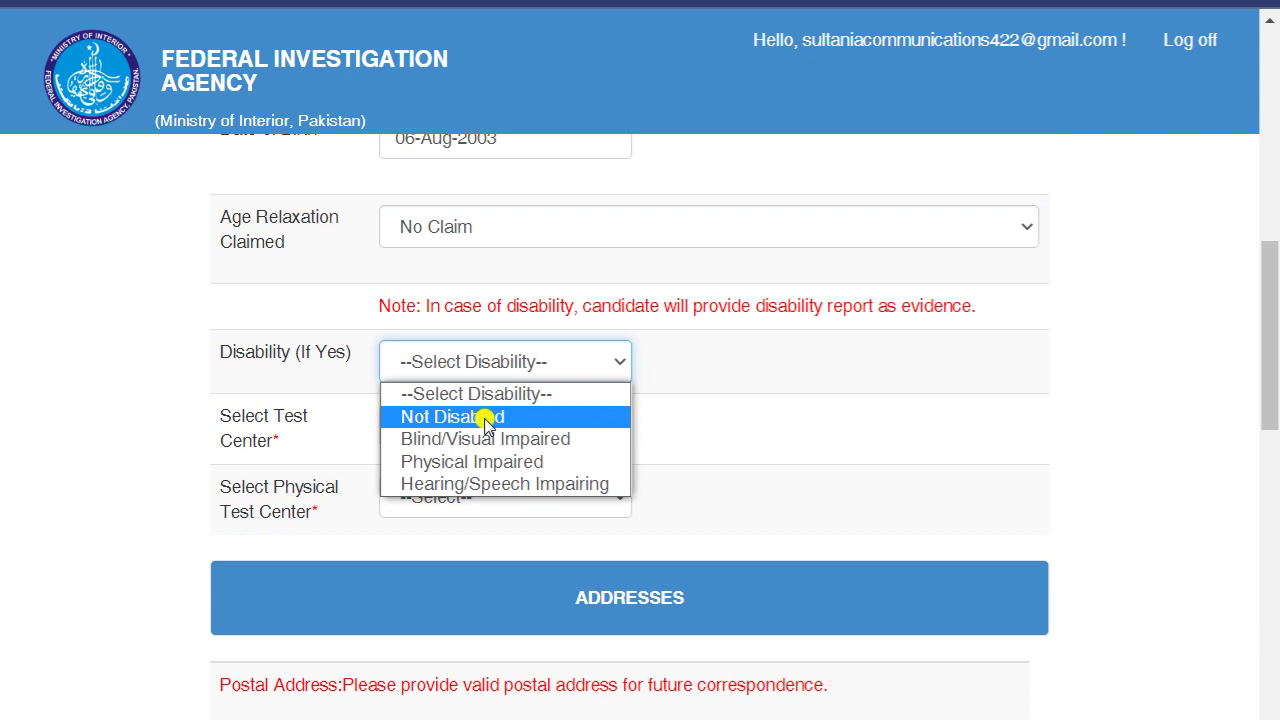
click(480, 418)
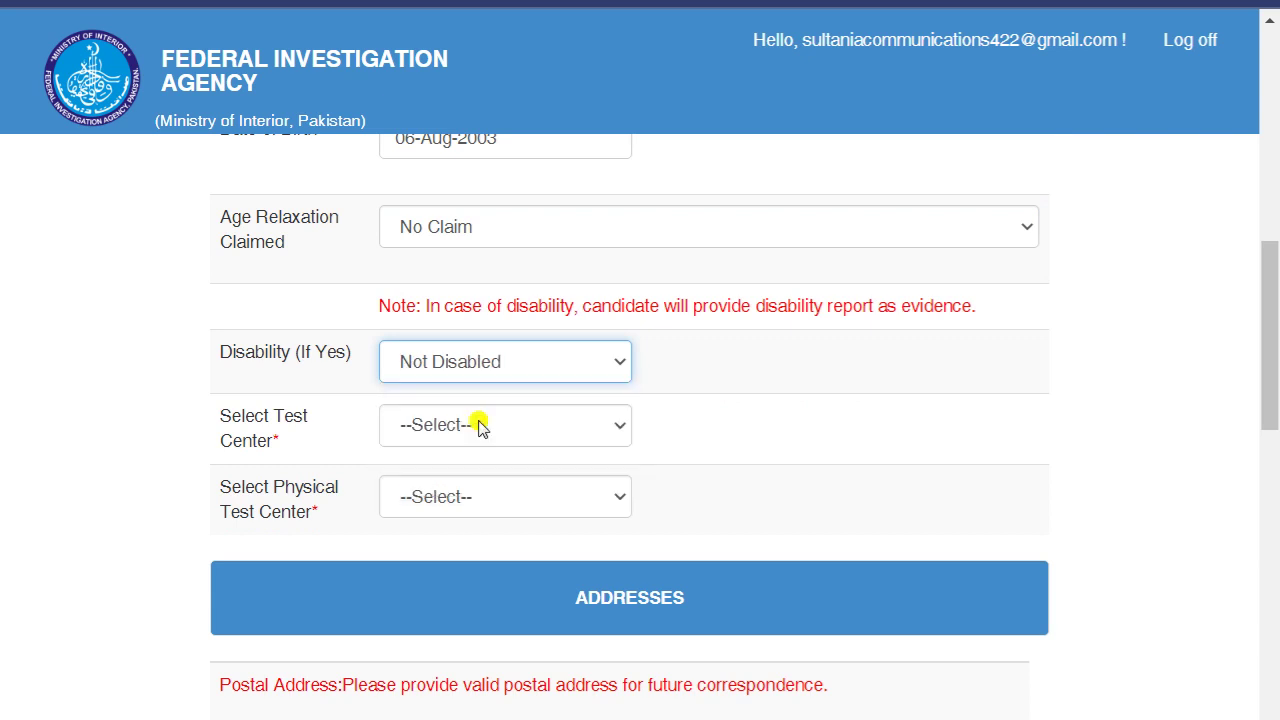
- Choose Multan as both the test centre and physical test centre
scroll(478, 425, down, 1)
click(461, 314)
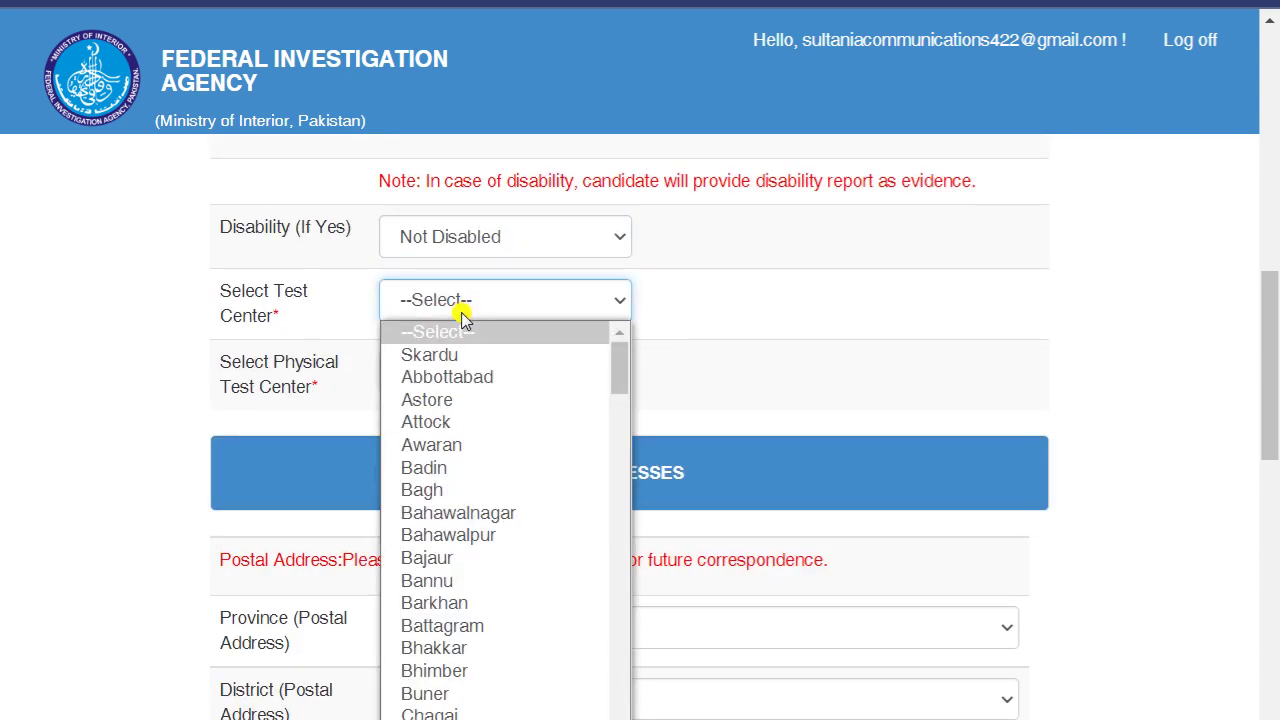
scroll(512, 500, down, 8)
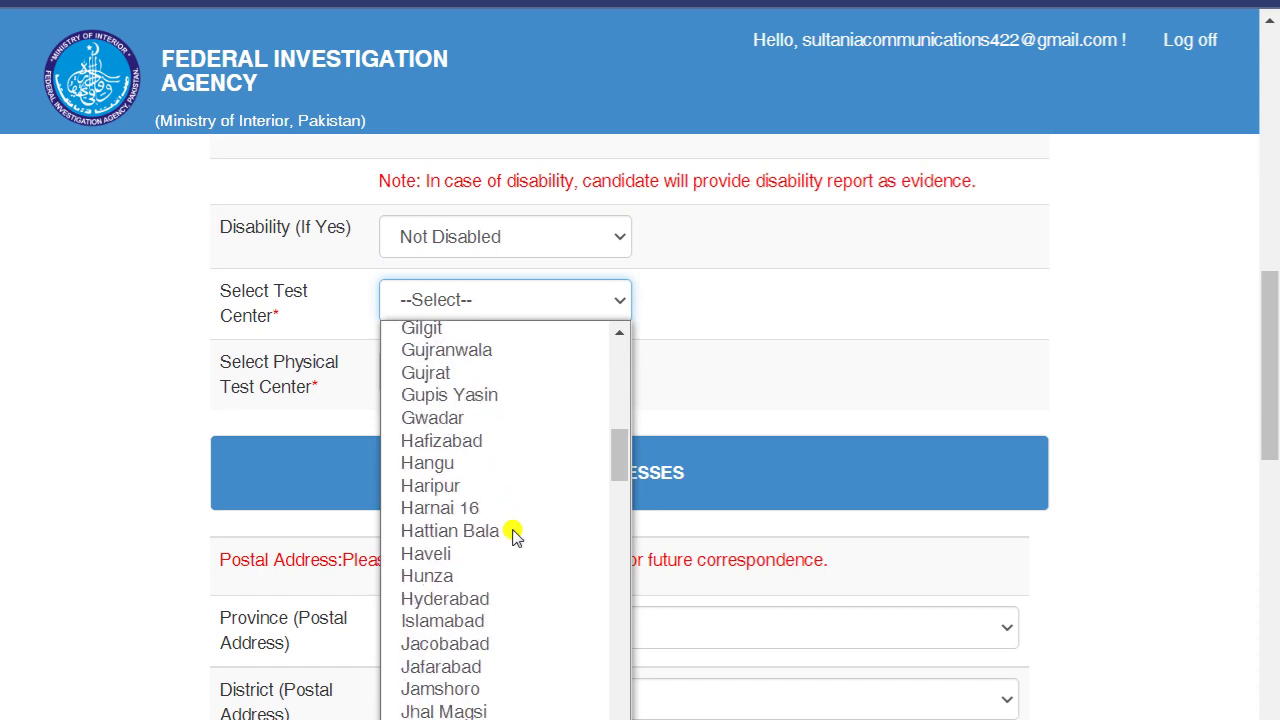
drag(619, 455, 620, 586)
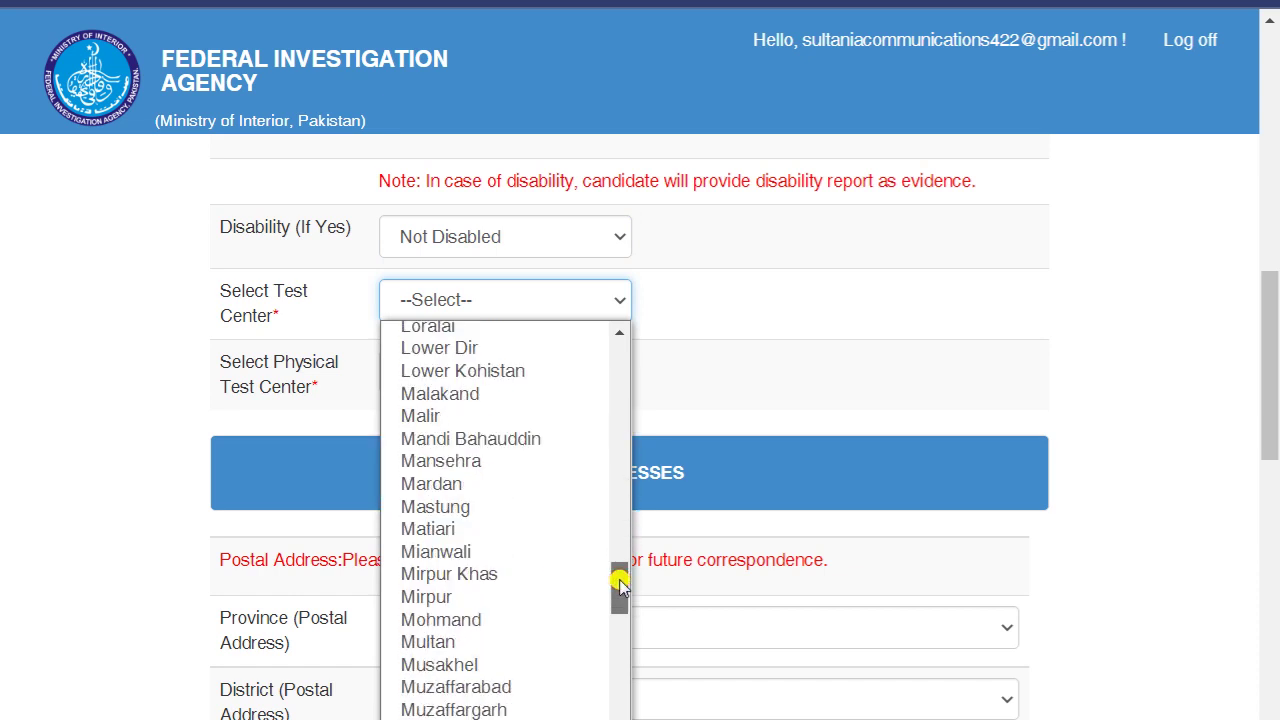
click(505, 642)
click(480, 374)
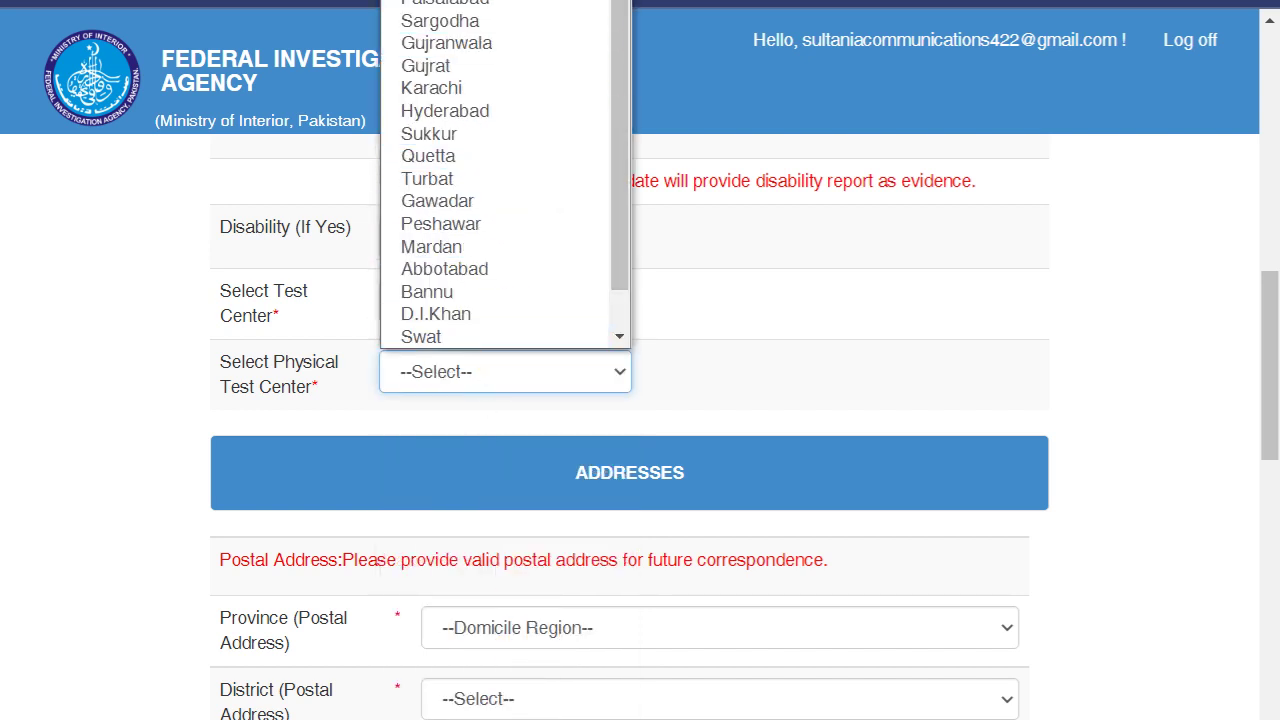
click(306, 350)
- Set the postal address province to Punjab and district to Multan
scroll(240, 366, down, 3)
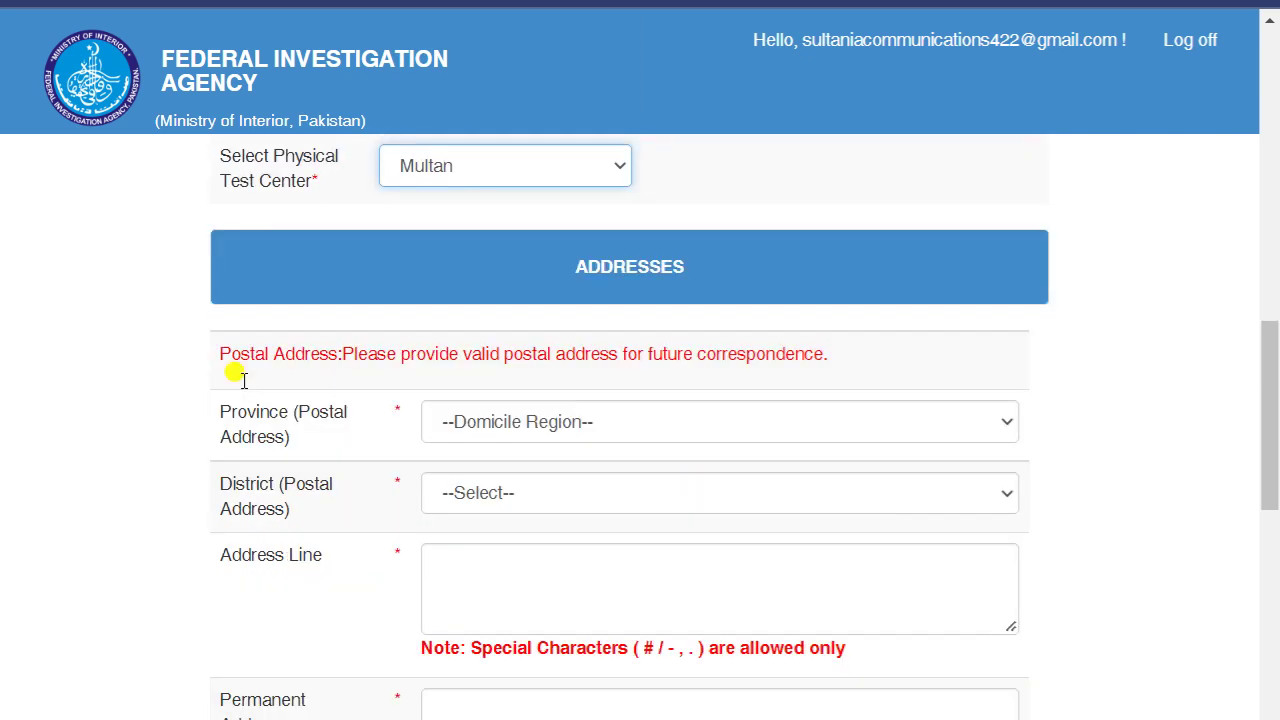
click(620, 380)
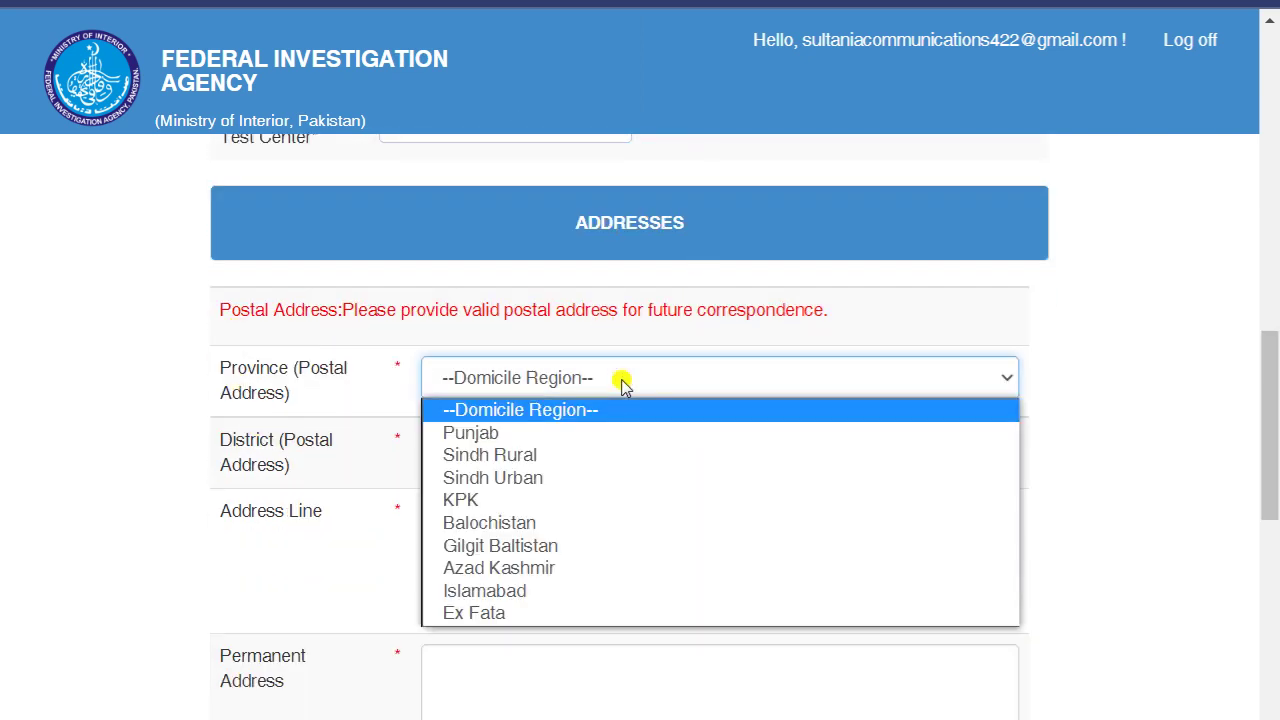
click(577, 434)
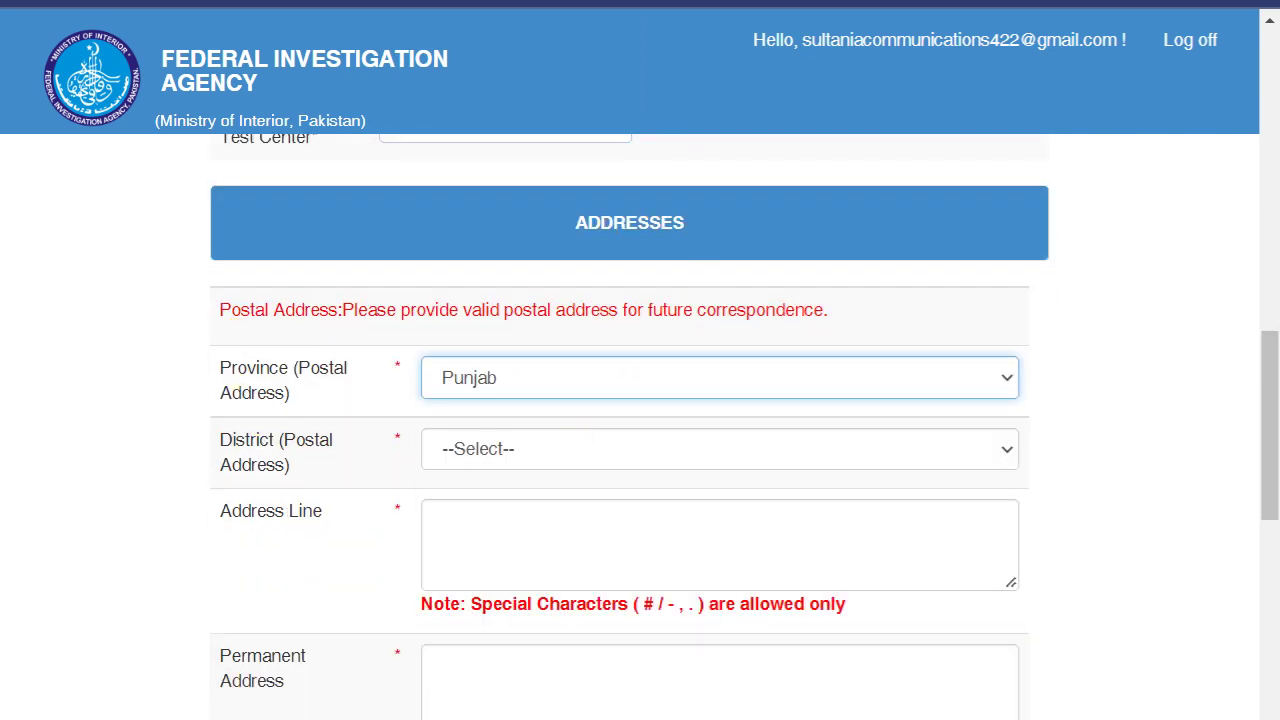
scroll(540, 260, down, 5)
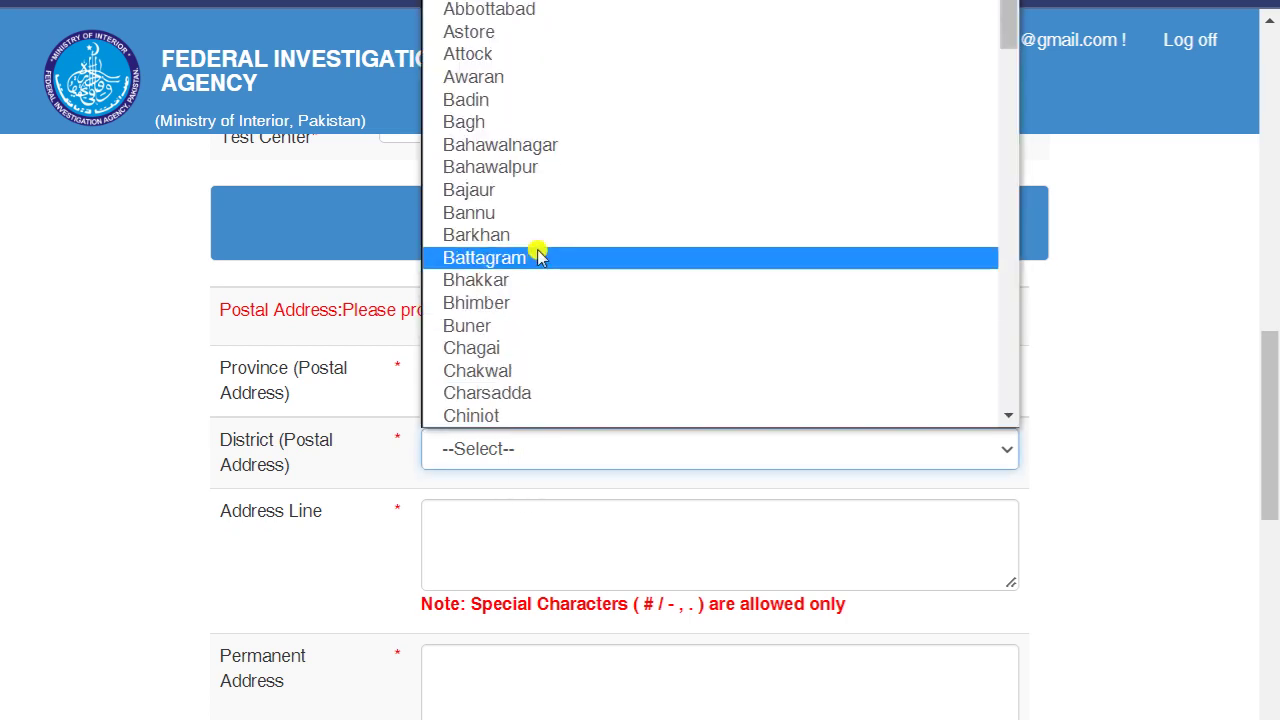
scroll(551, 280, down, 5)
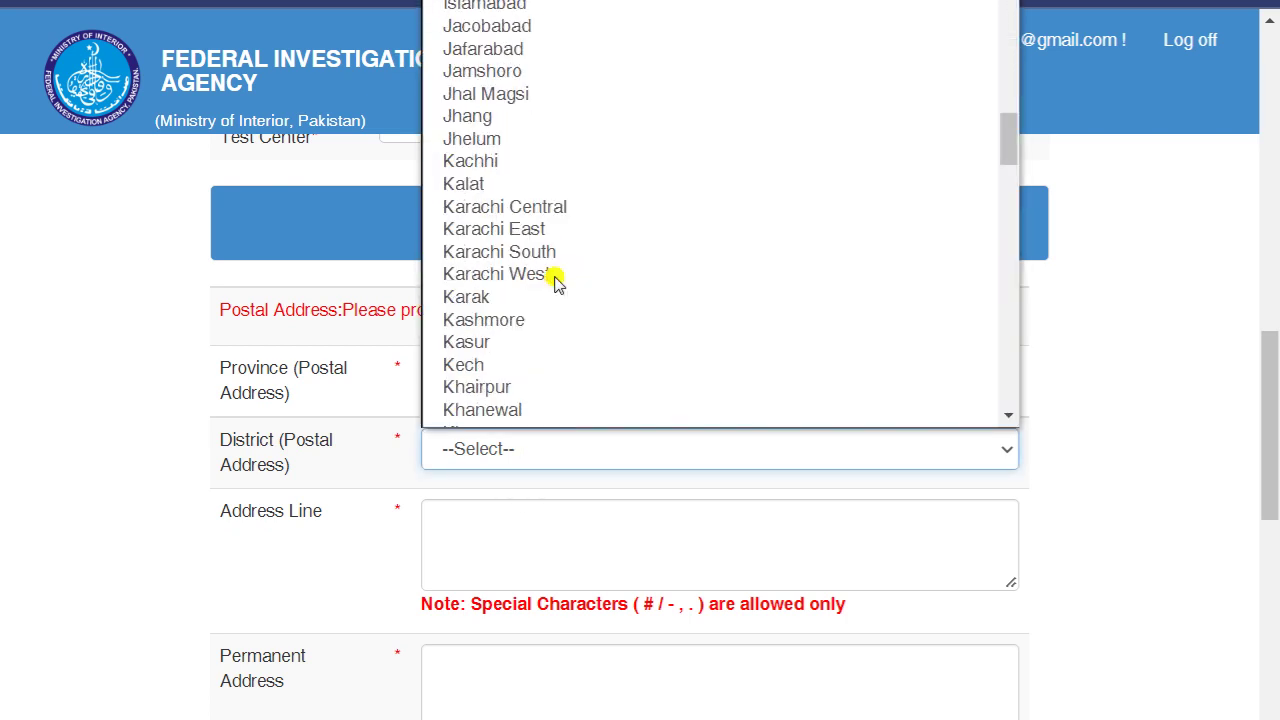
scroll(529, 349, down, 5)
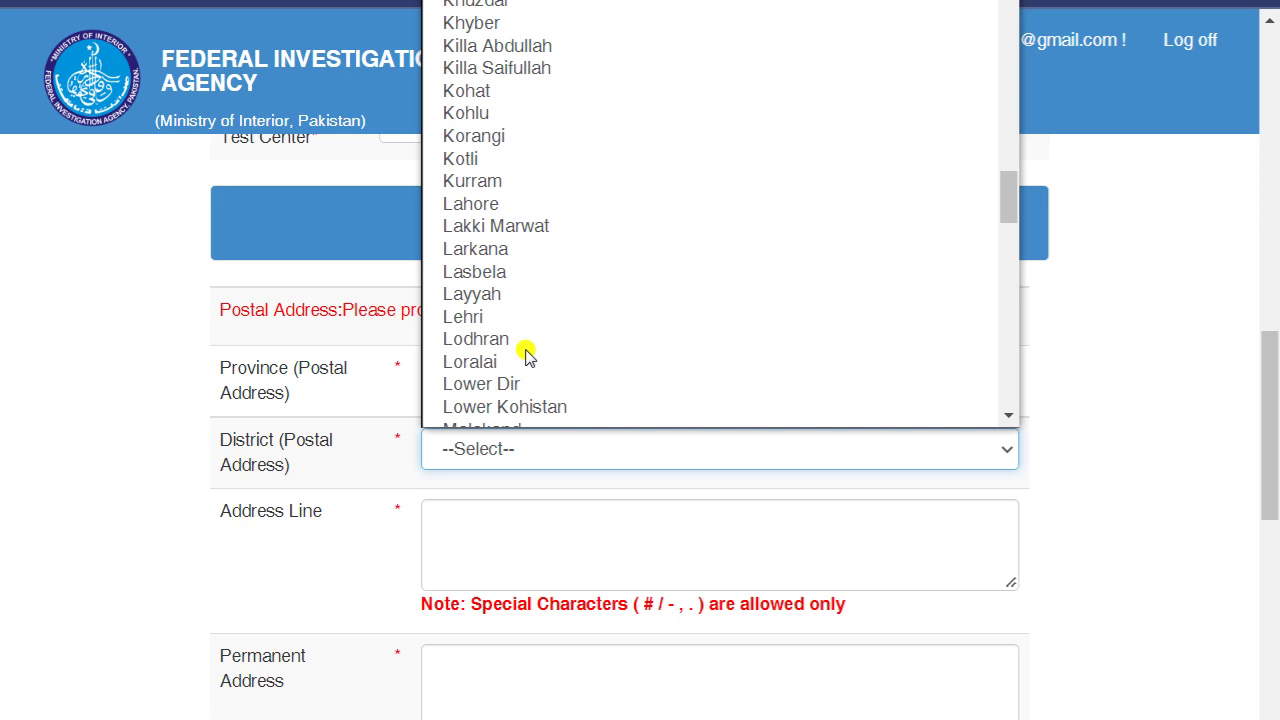
scroll(526, 352, down, 3)
scroll(523, 357, down, 3)
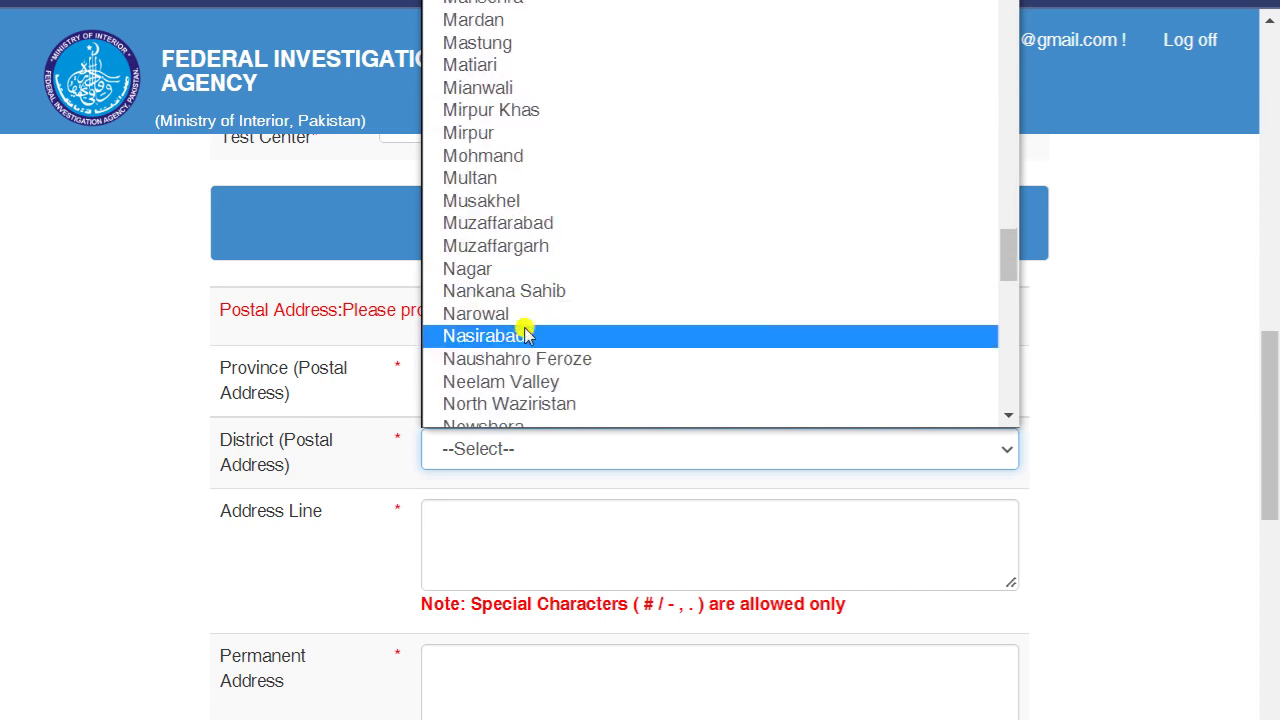
click(528, 180)
- Scroll down to the Security Clearance section
scroll(437, 490, down, 1)
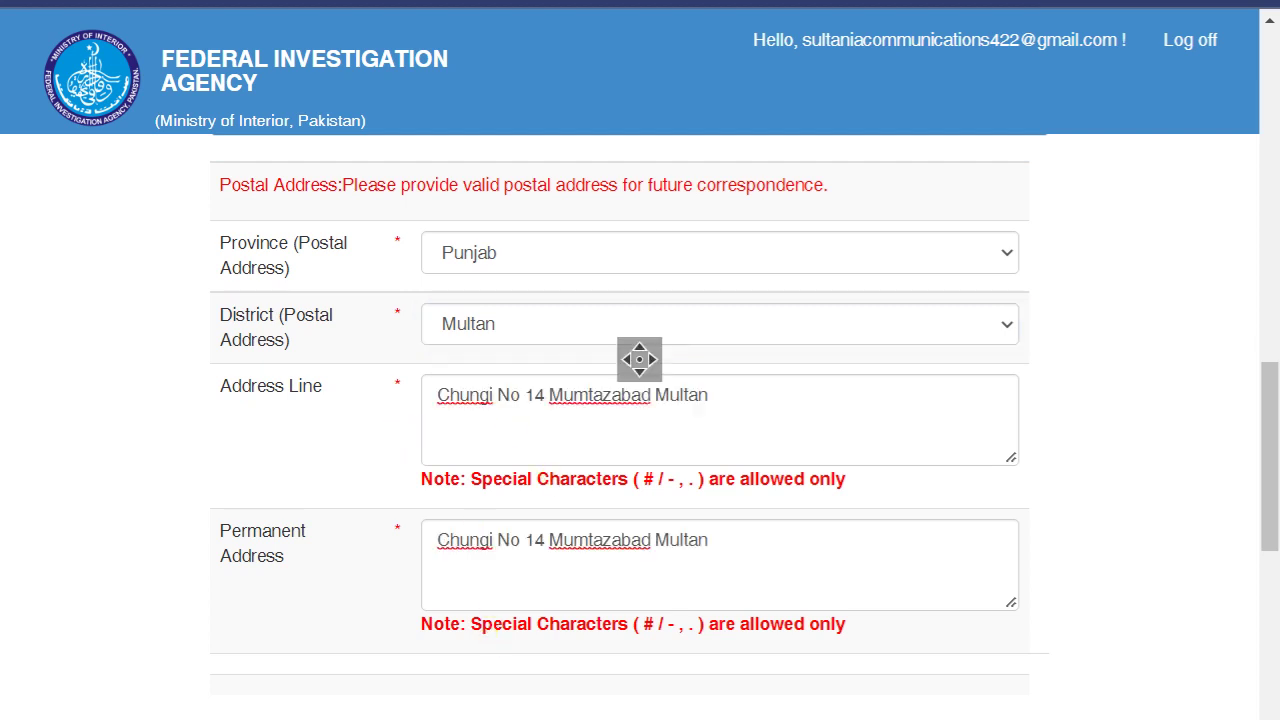
scroll(557, 317, down, 4)
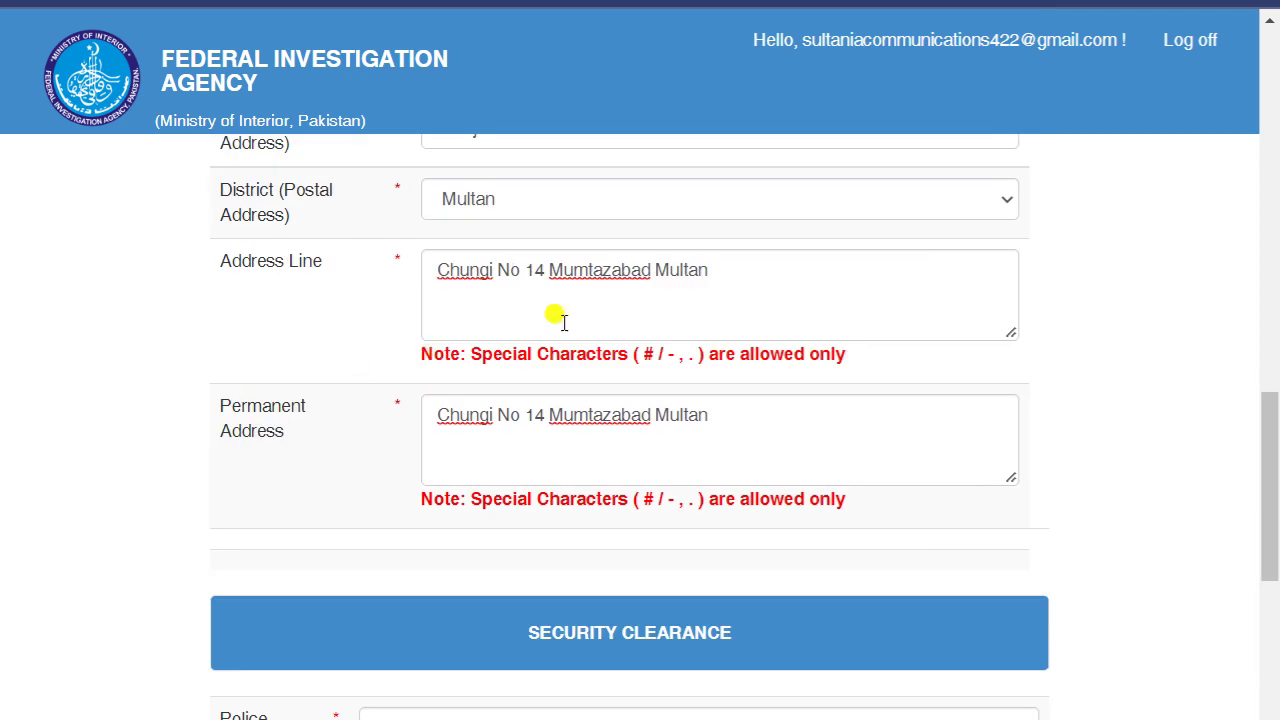
scroll(176, 430, down, 1)
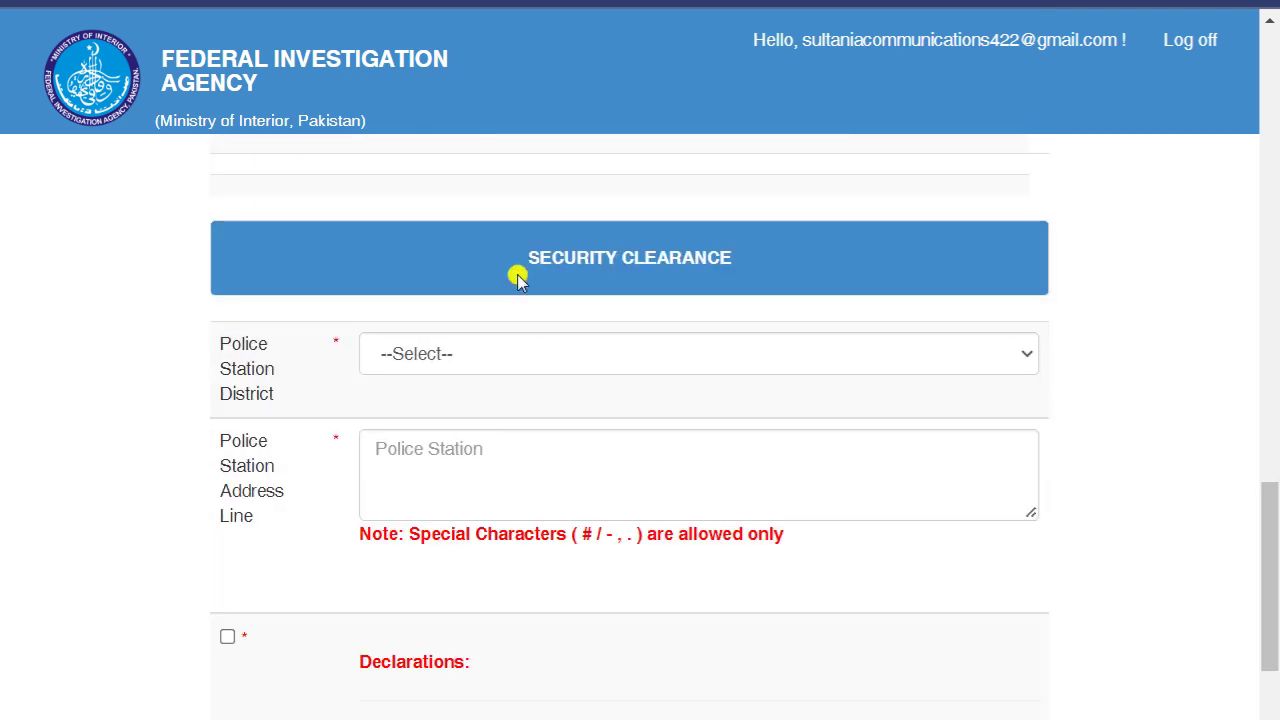
- Set Police Station District to Multan with address 'Multan Mumtazabad'
drag(517, 272, 702, 244)
scroll(520, 342, down, 1)
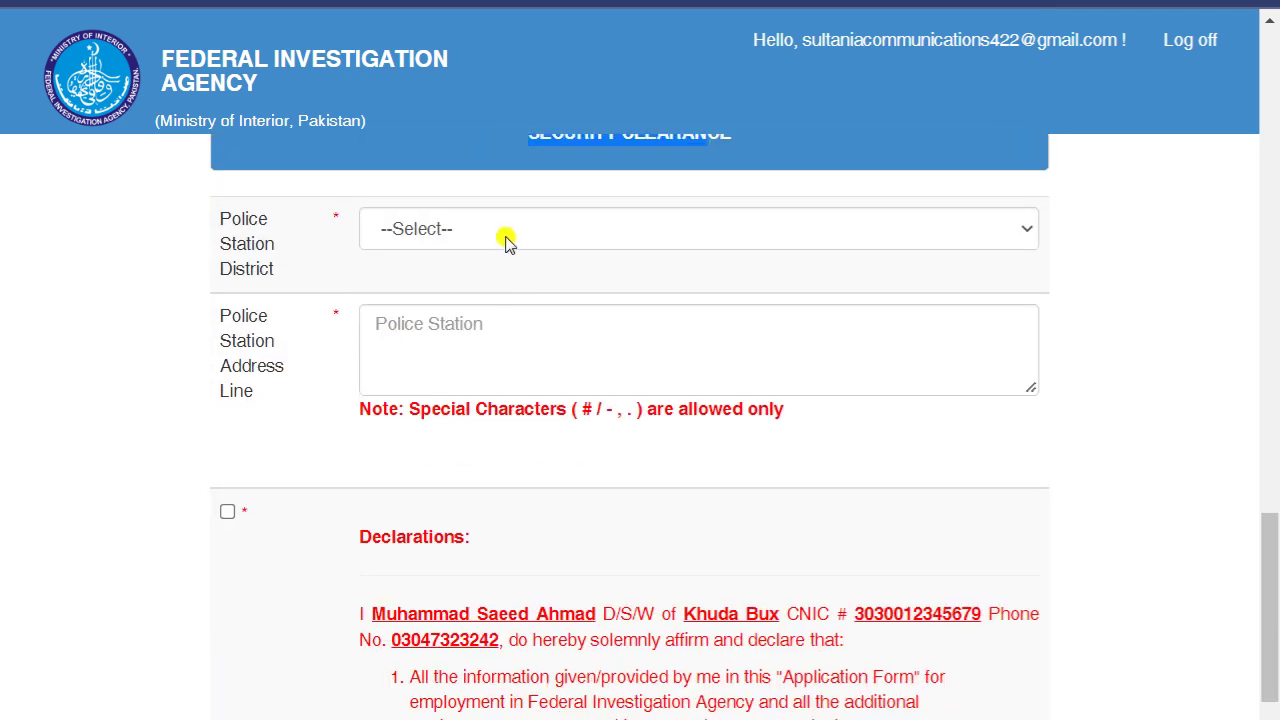
click(506, 232)
scroll(580, 474, down, 20)
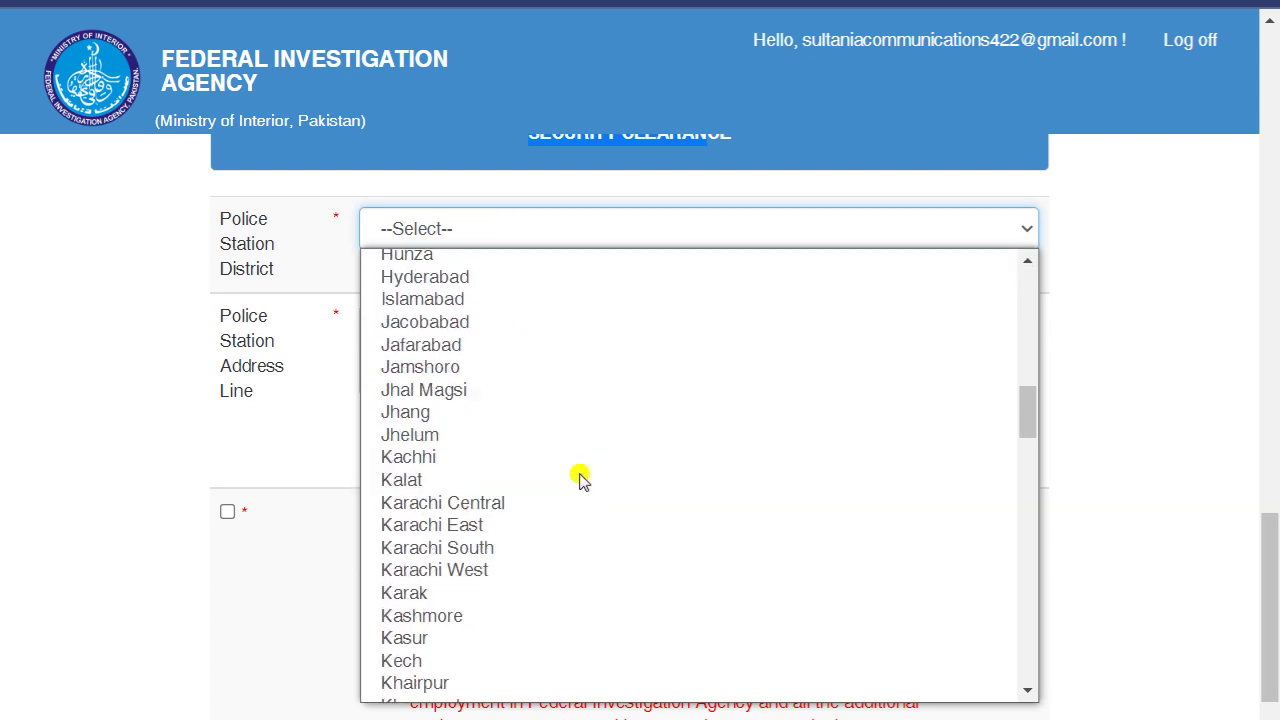
scroll(580, 478, down, 5)
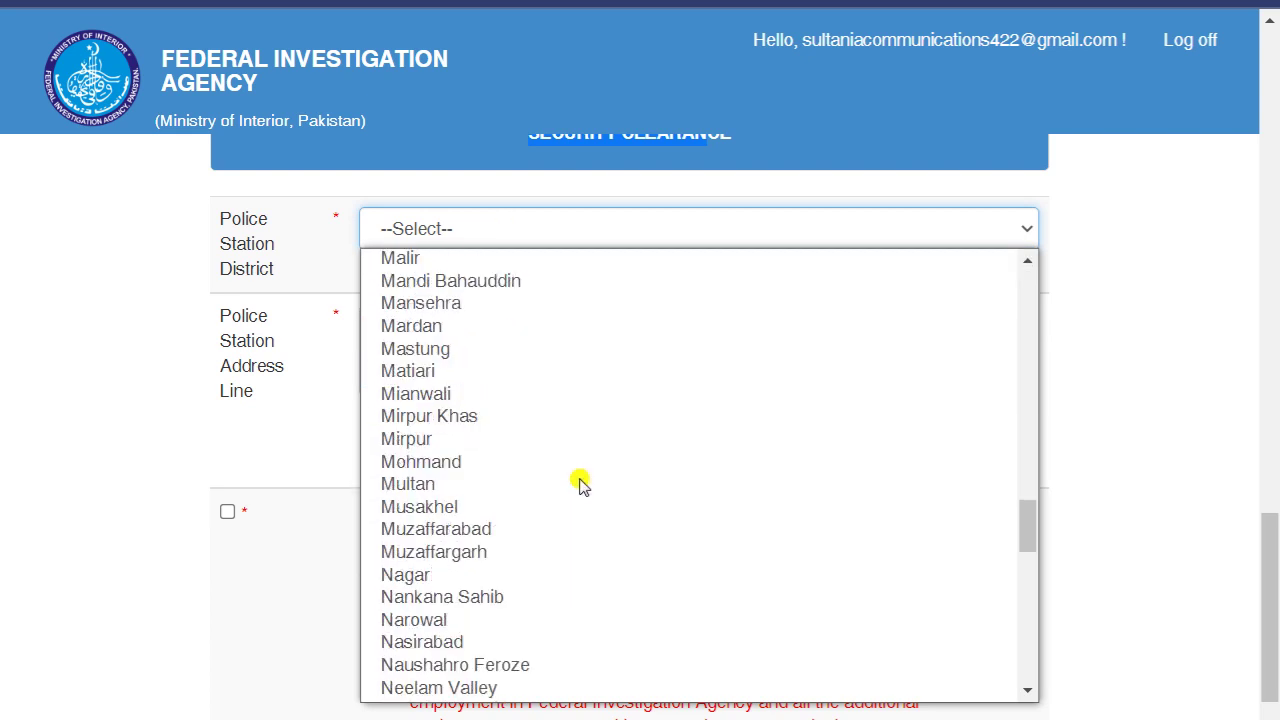
click(566, 475)
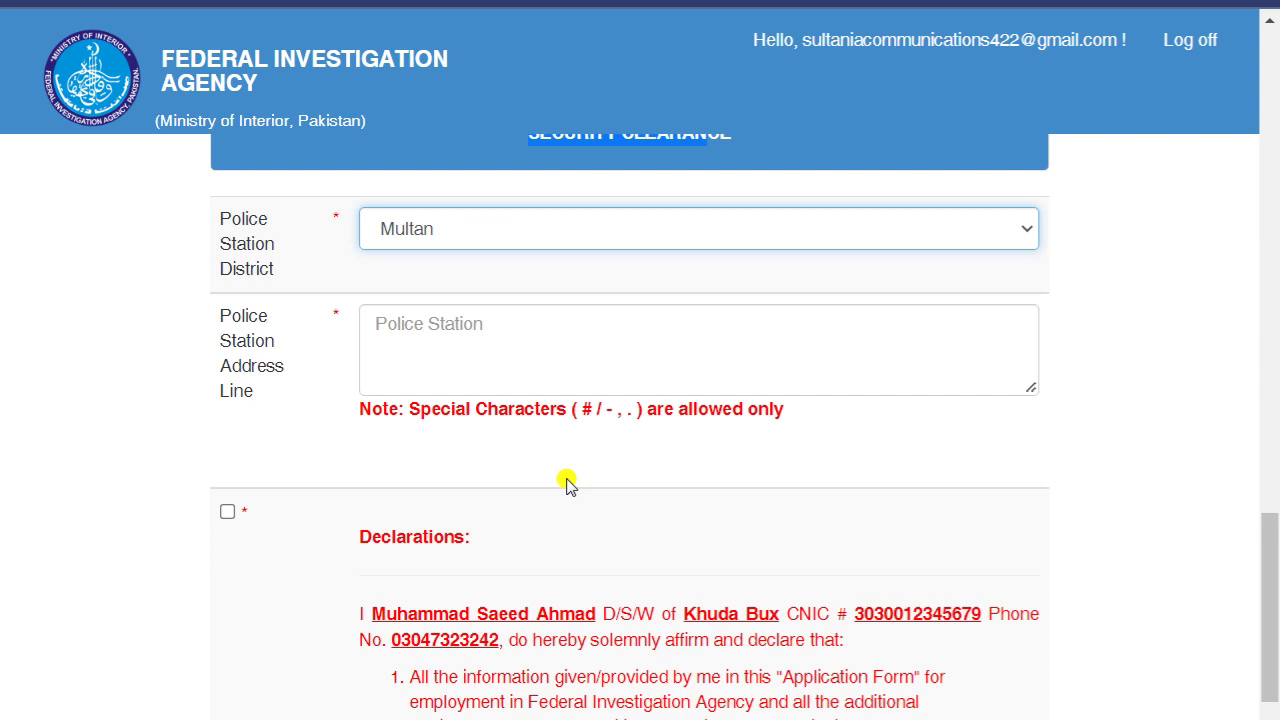
click(459, 332)
text(Multan Mumtazabad)
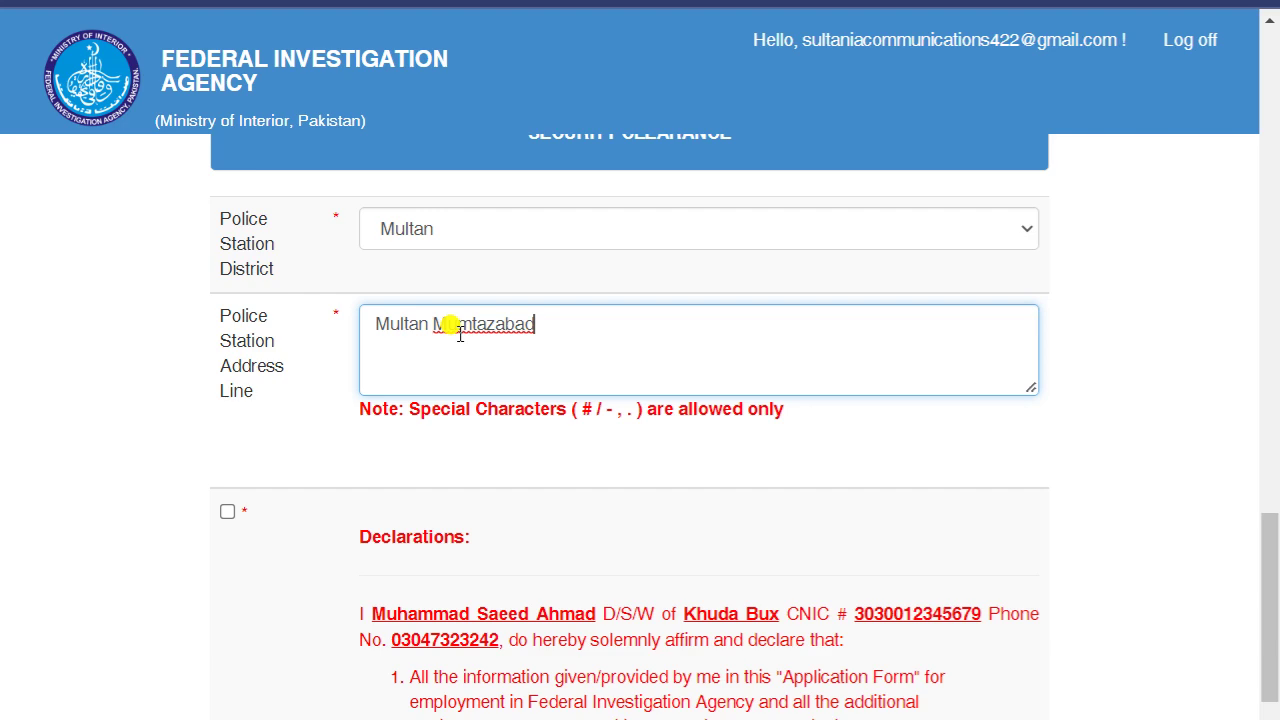
- Accept the declarations, enlarge the page, and save the Basic Information form
scroll(460, 335, down, 1)
click(227, 387)
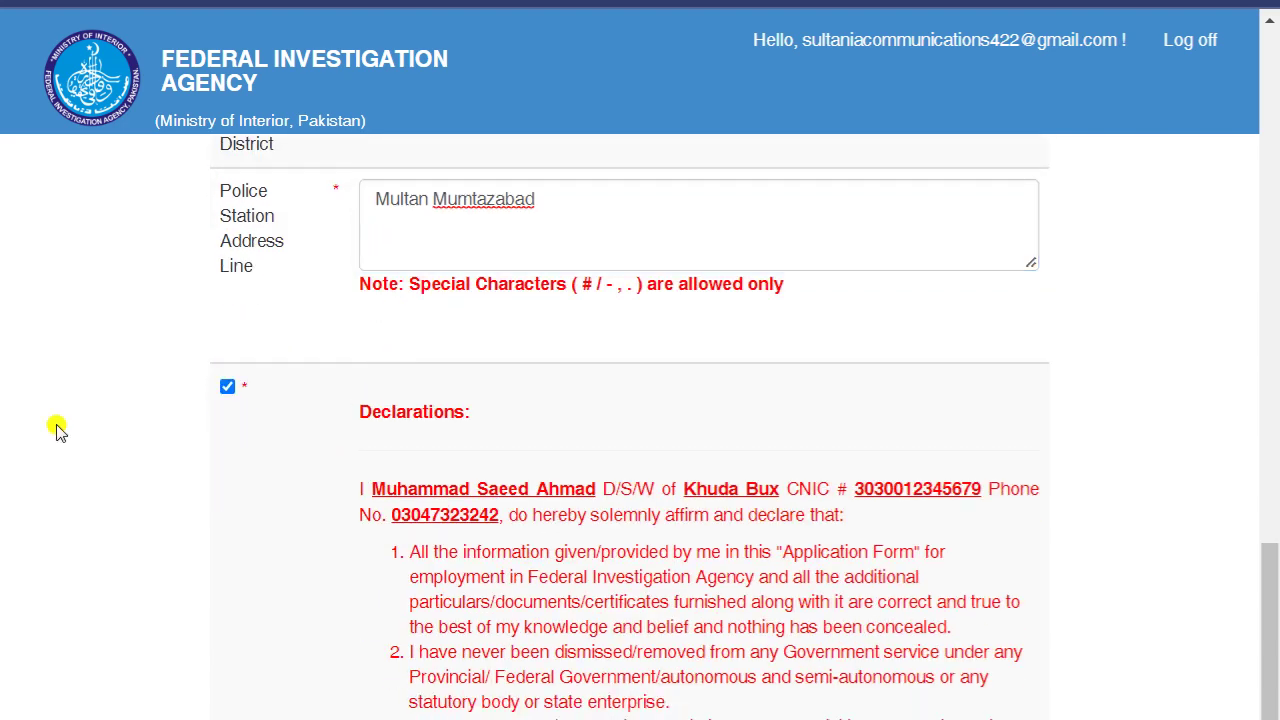
scroll(240, 480, down, 2)
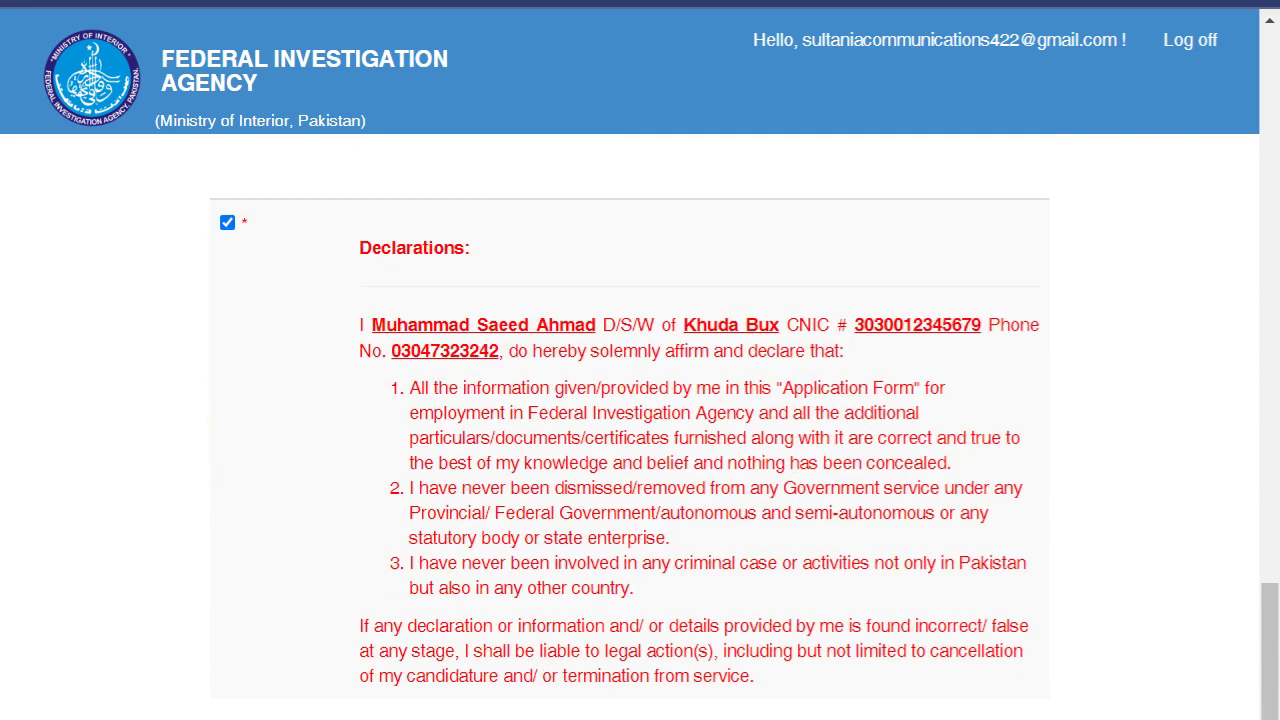
key(ctrl+plus)
click(113, 709)
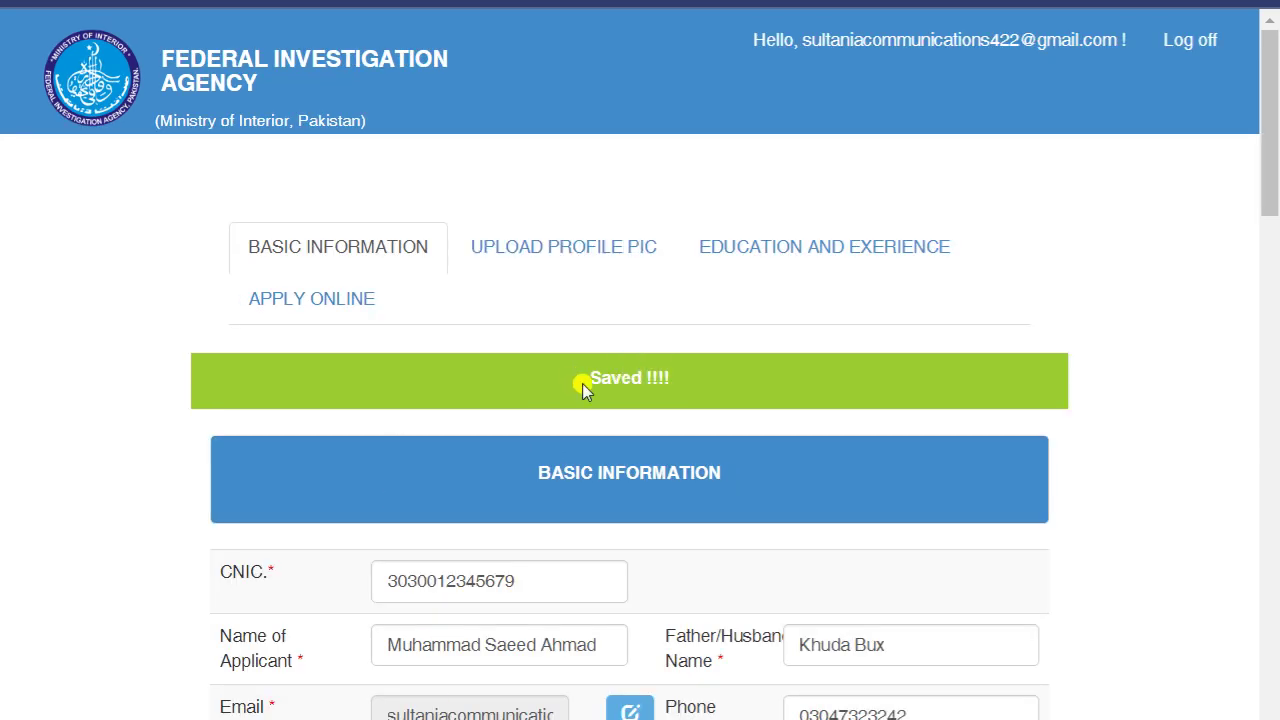
- Upload gh.jpeg as the applicant's profile picture
drag(582, 383, 672, 382)
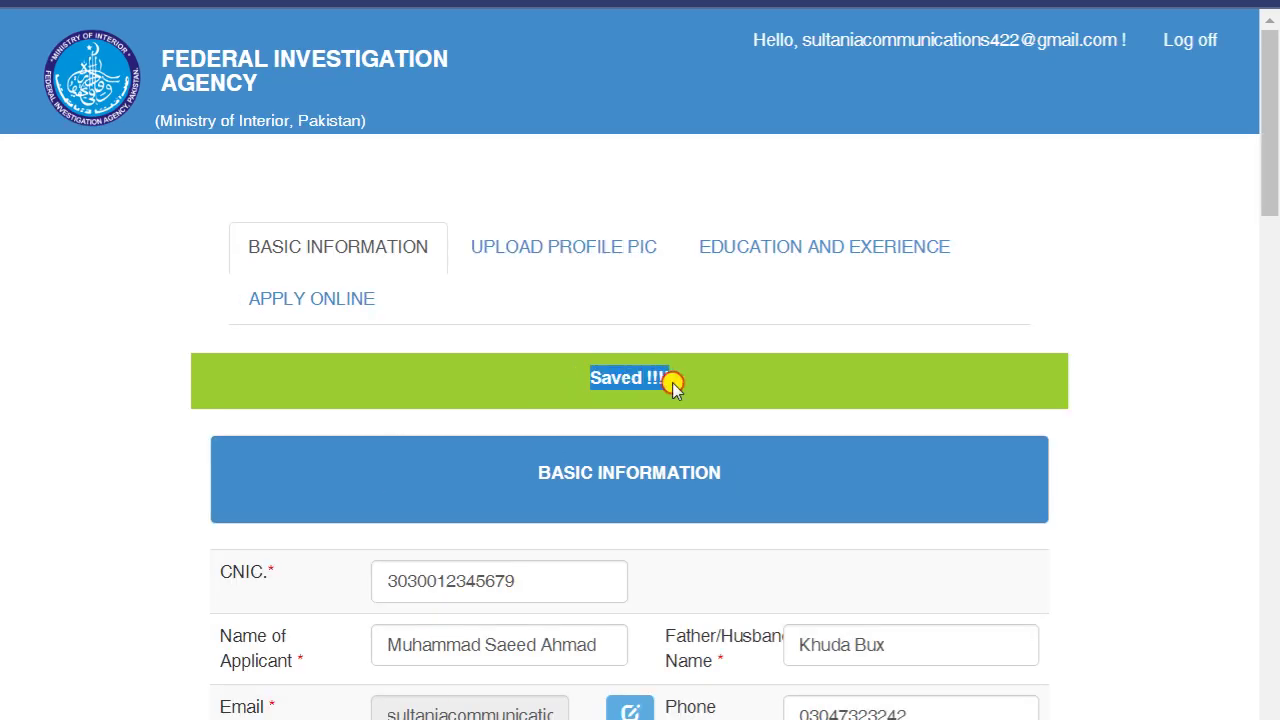
click(552, 253)
scroll(266, 434, down, 2)
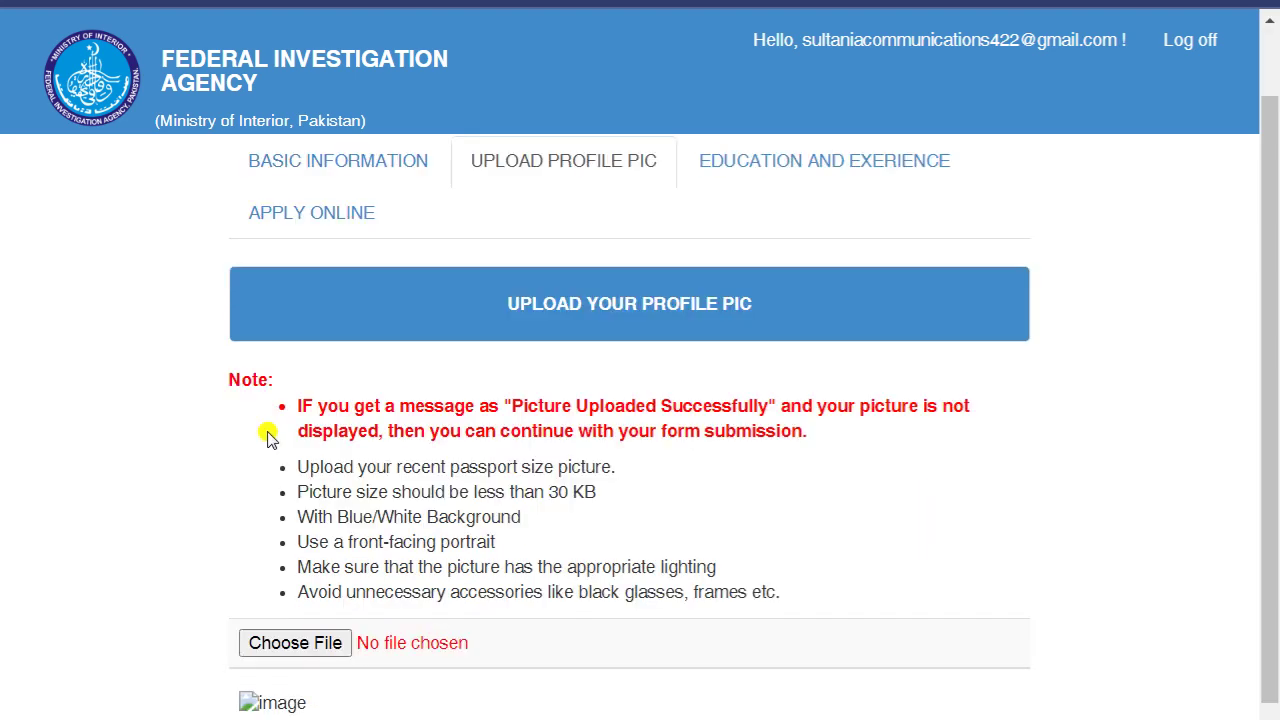
click(326, 555)
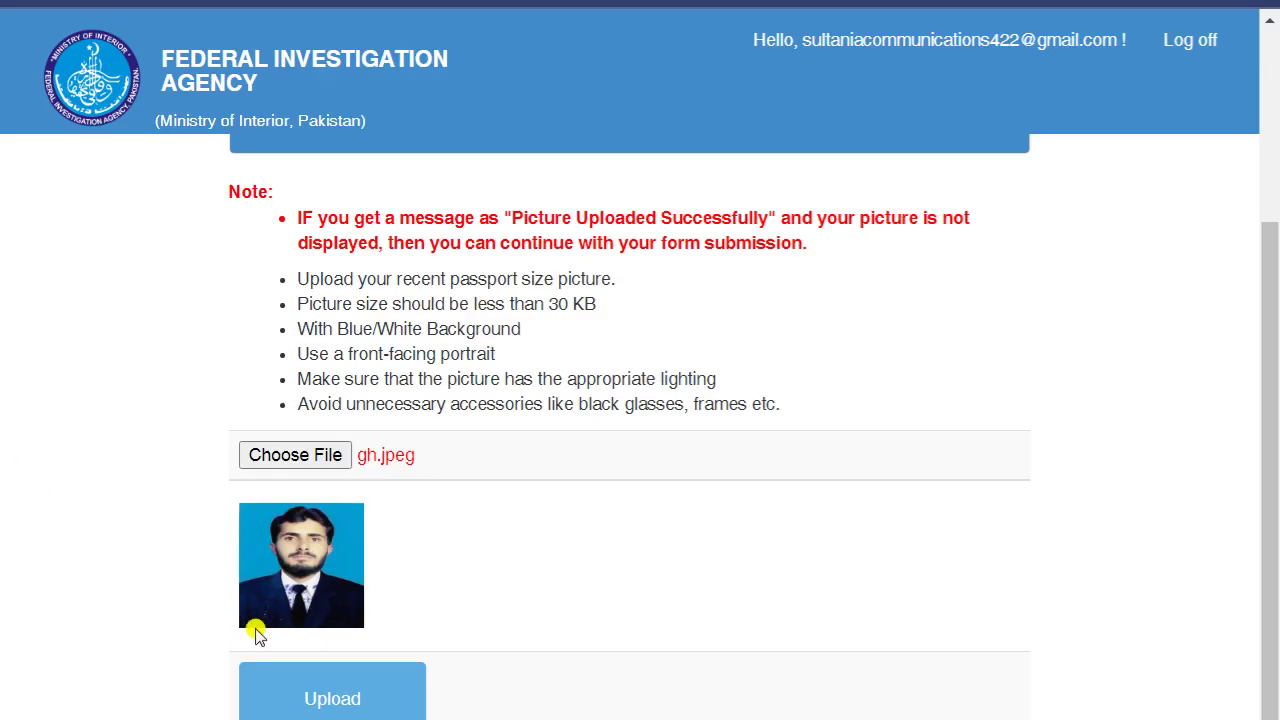
click(333, 699)
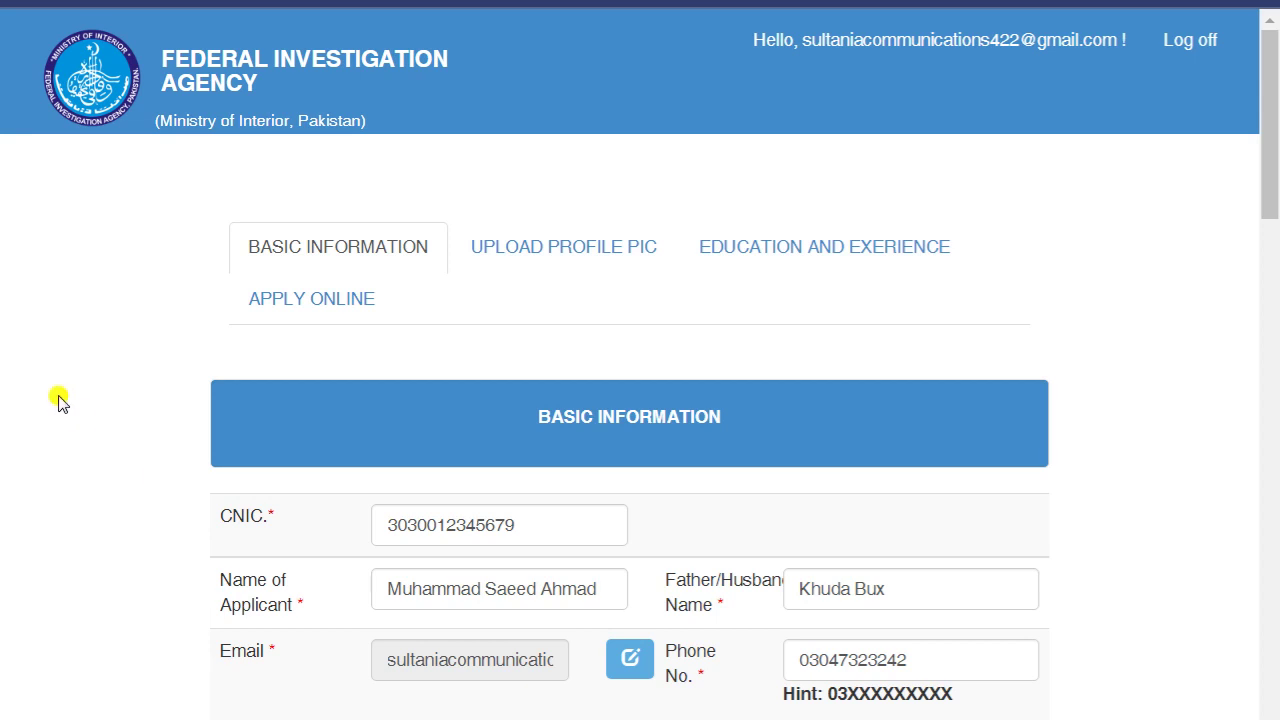
- Add a Matric entry with field Science, board BISE Multan and date 15-Jul-2020
click(781, 252)
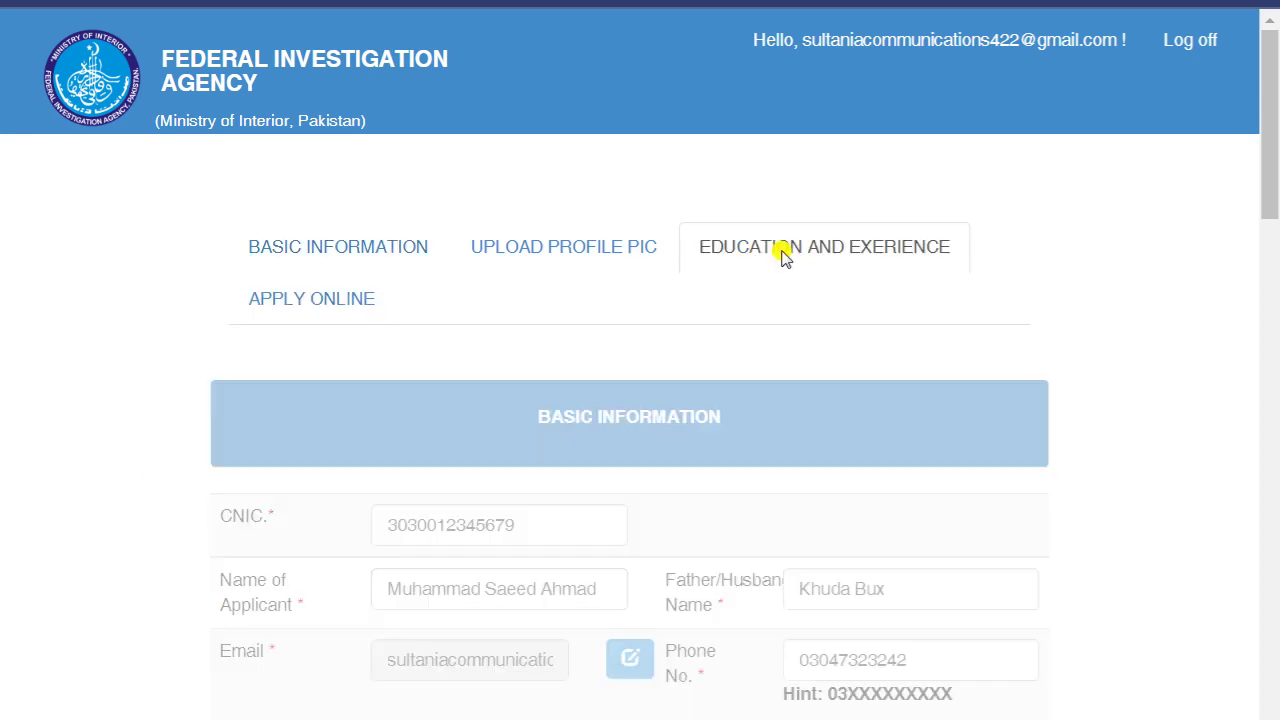
scroll(6, 280, down, 3)
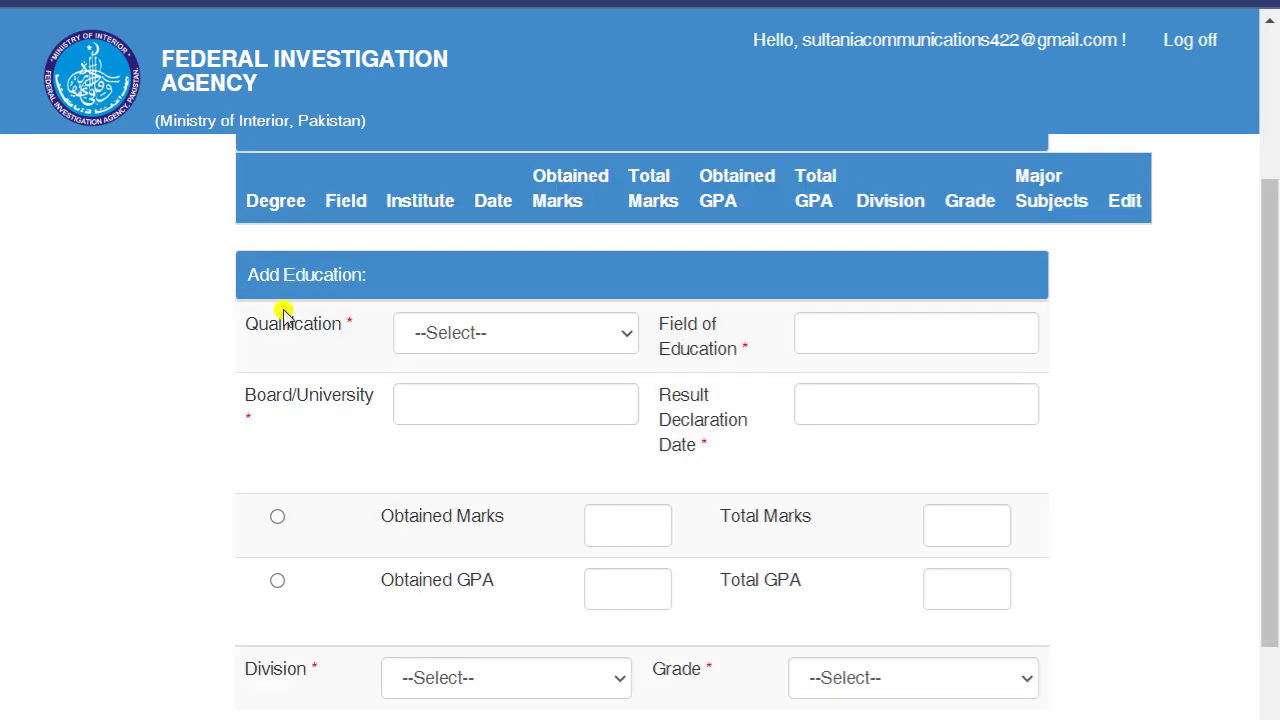
click(534, 328)
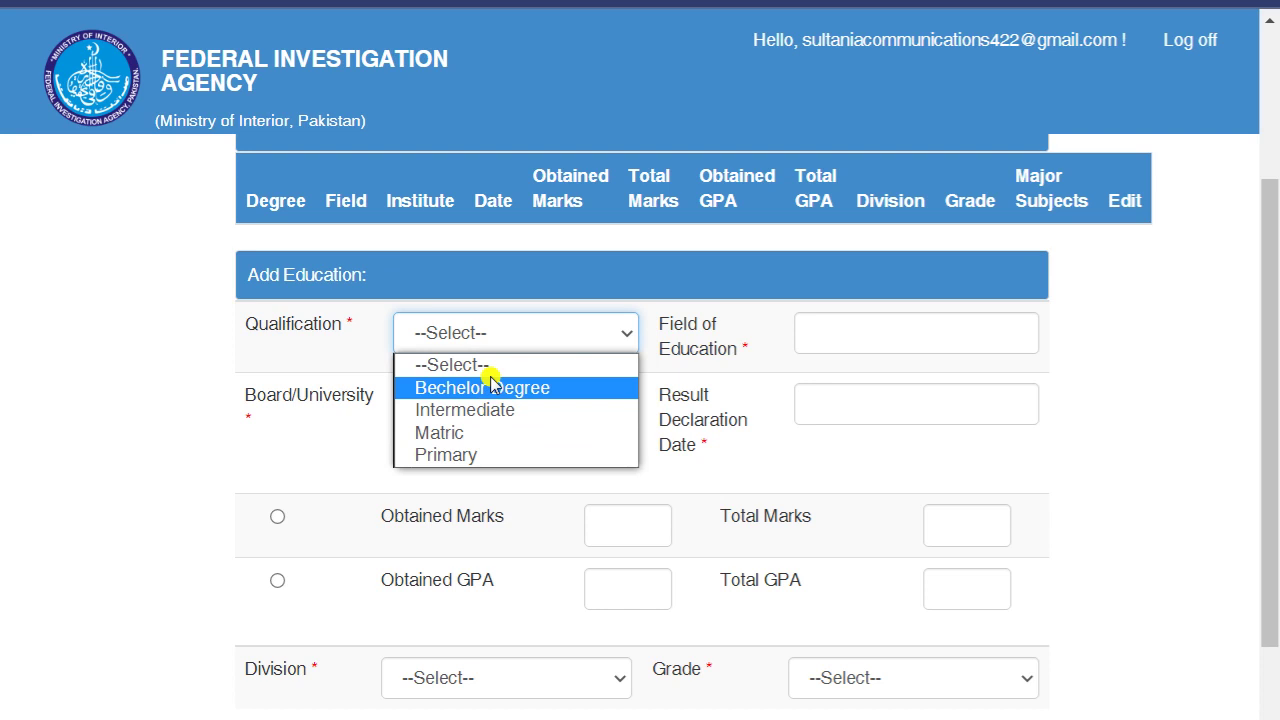
click(470, 434)
click(834, 330)
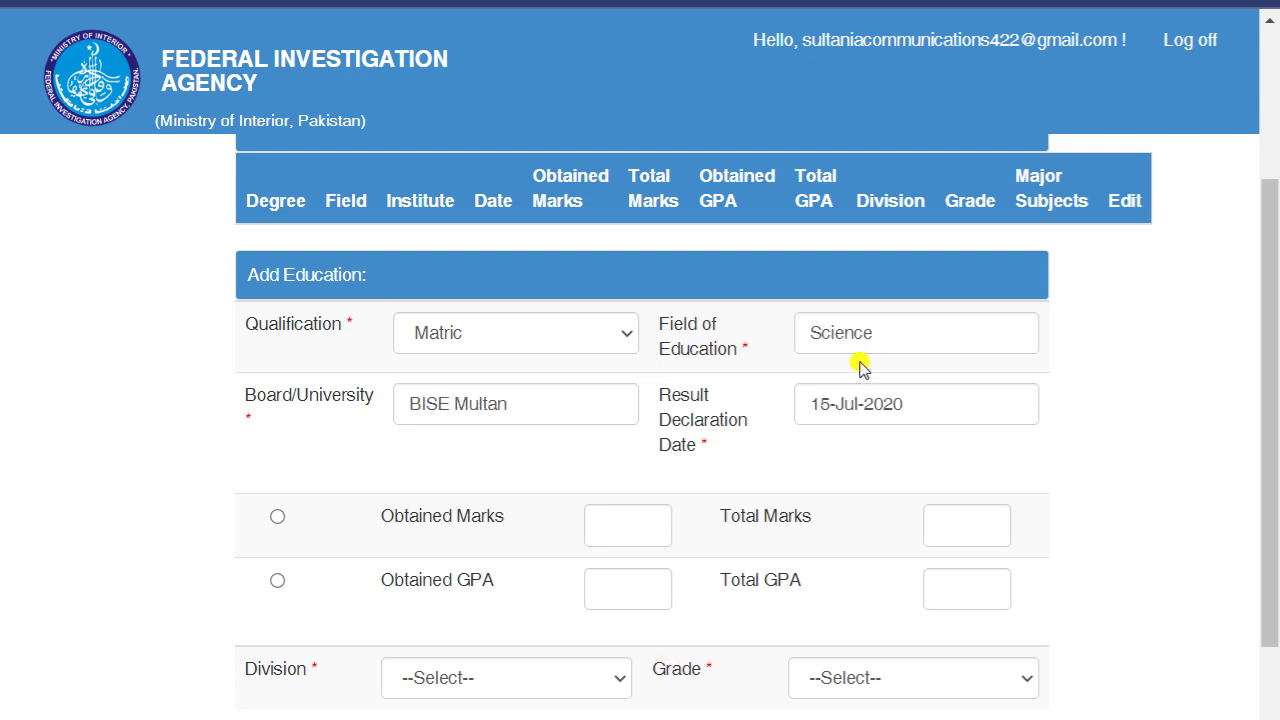
click(890, 325)
click(540, 410)
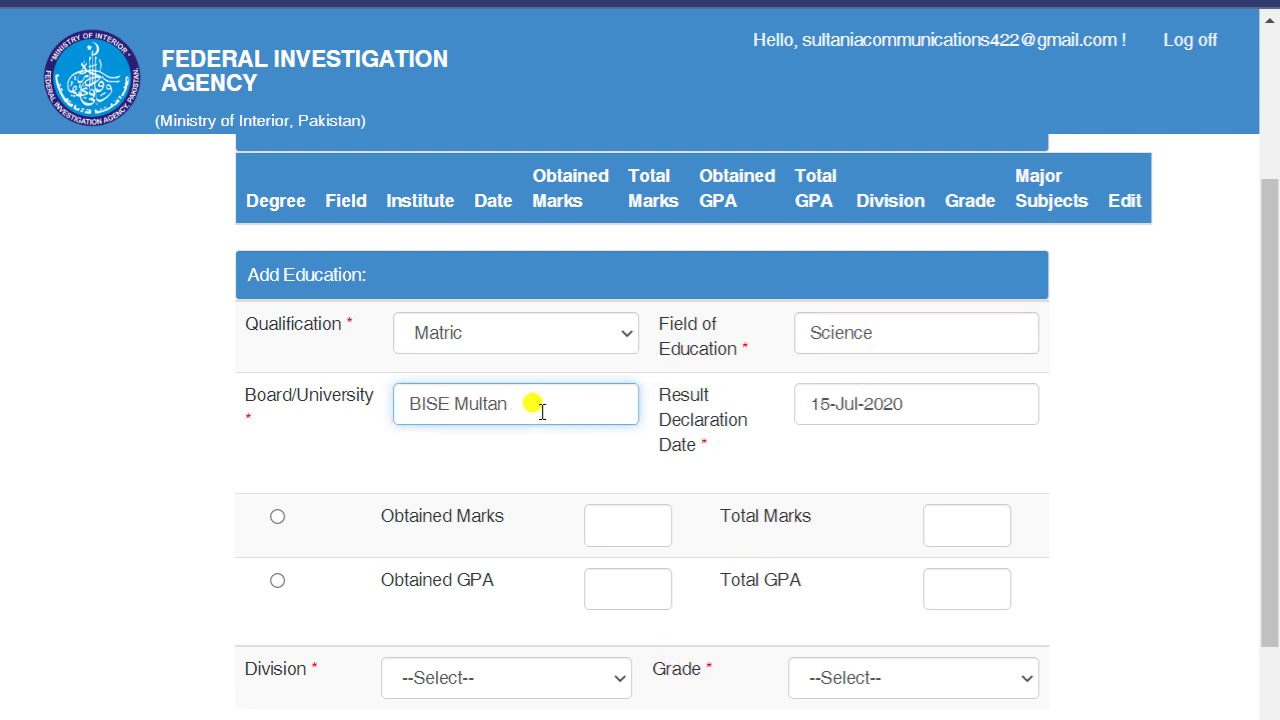
click(916, 410)
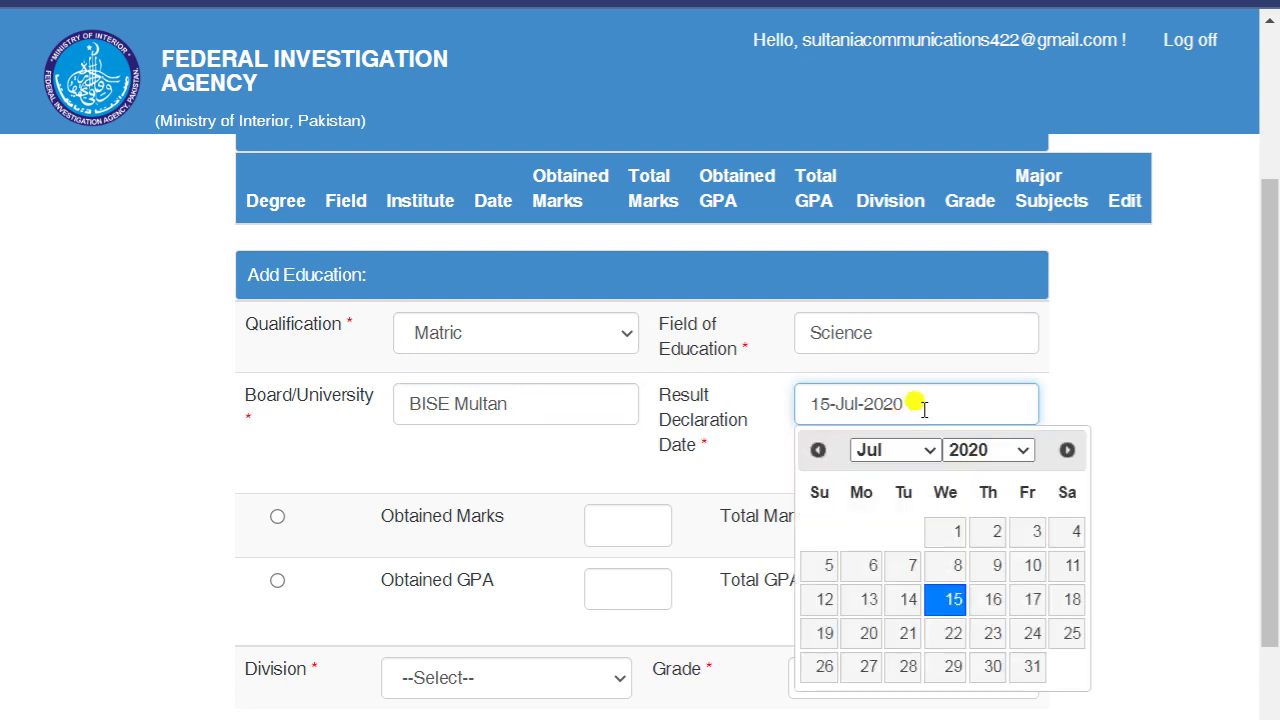
click(1192, 380)
- Record the result as marks: 1010 obtained out of 1100
scroll(520, 470, down, 1)
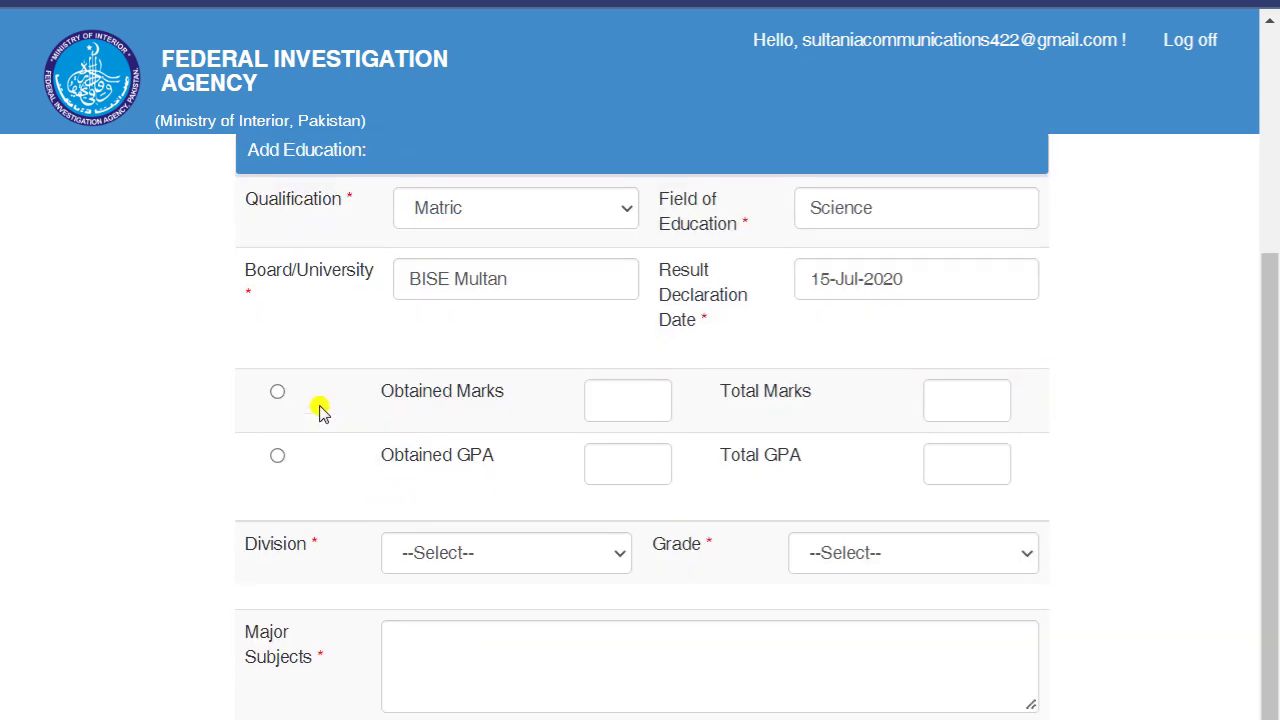
click(277, 394)
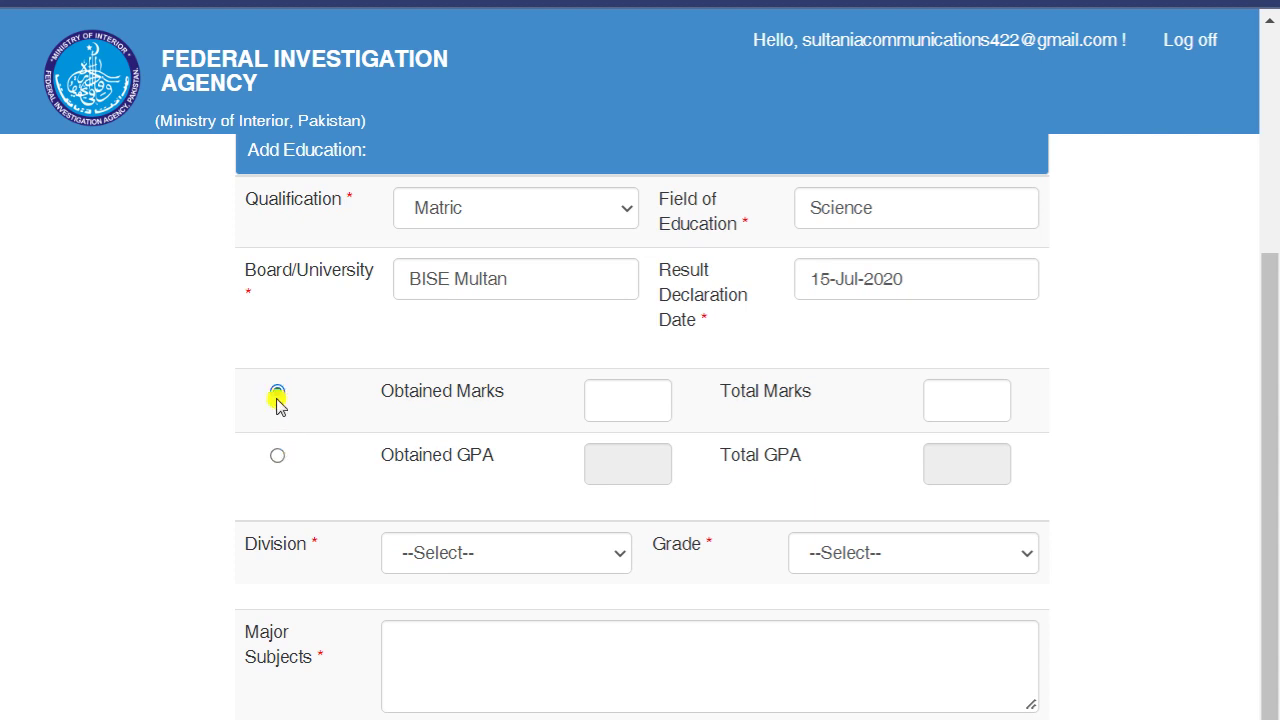
click(603, 404)
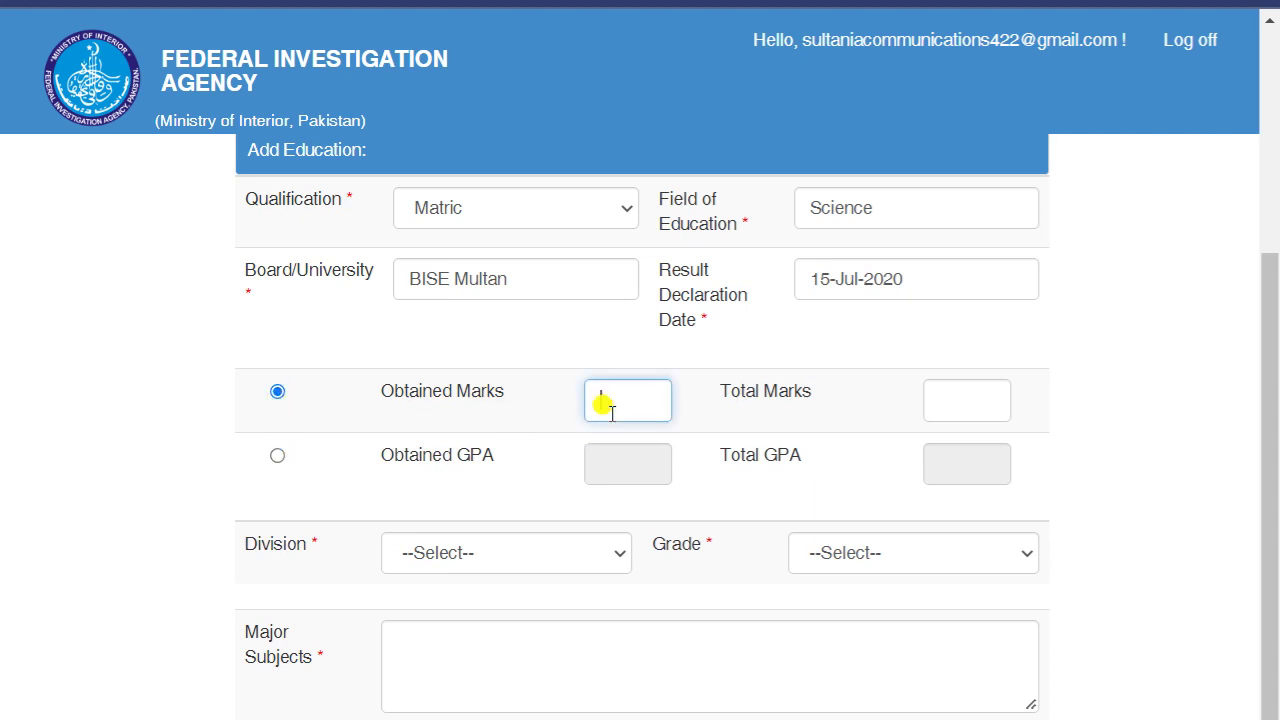
text(1010)
click(960, 384)
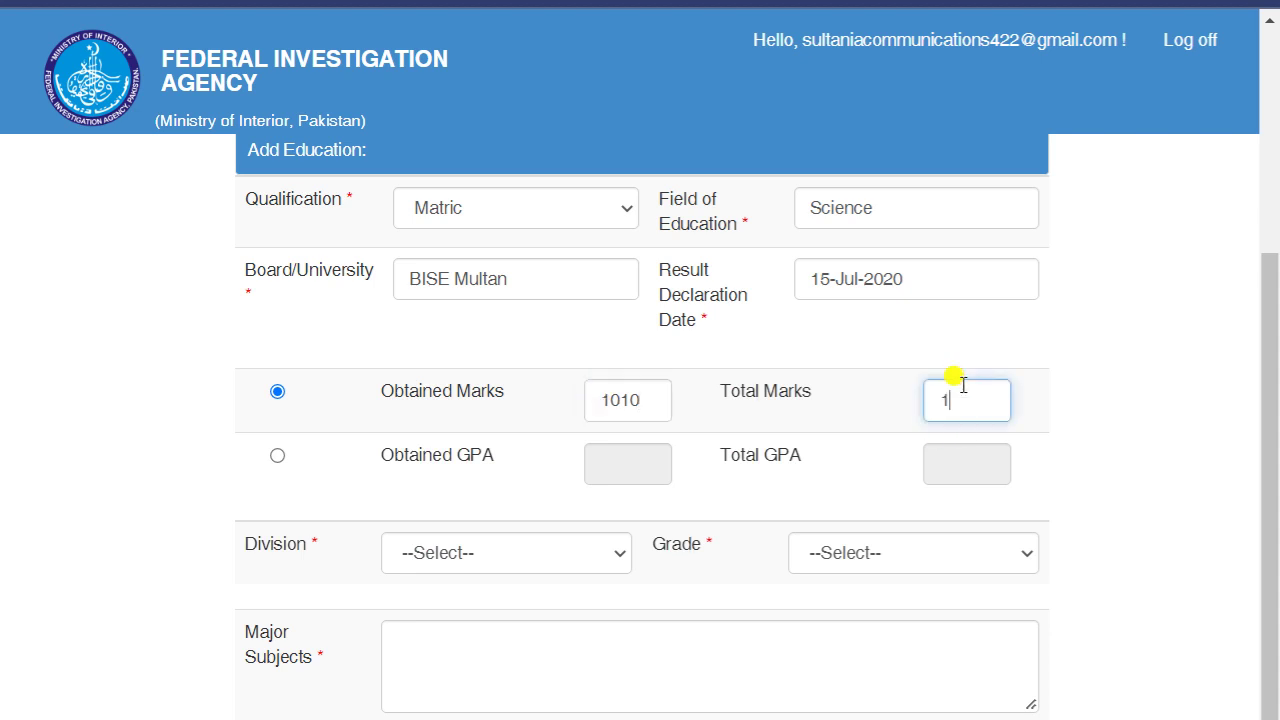
scroll(434, 491, down, 1)
- Set division 1st and grade A, and paste the major subjects
click(486, 466)
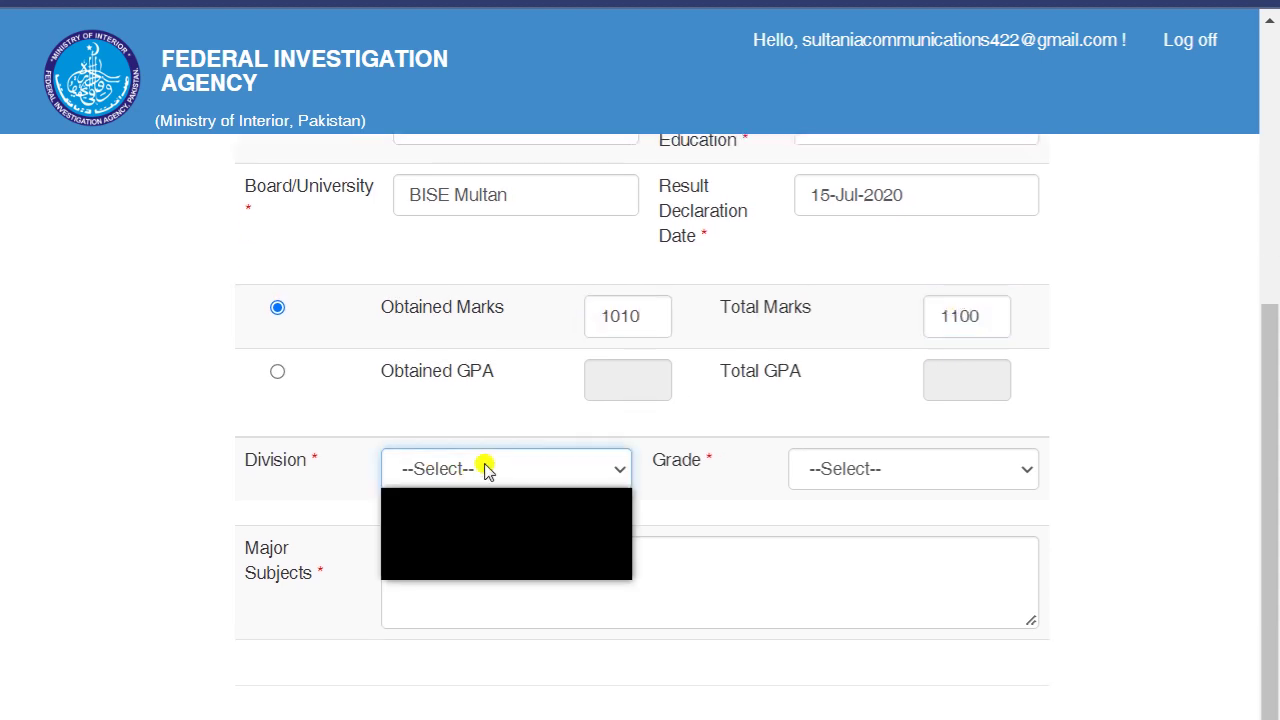
click(478, 524)
click(858, 455)
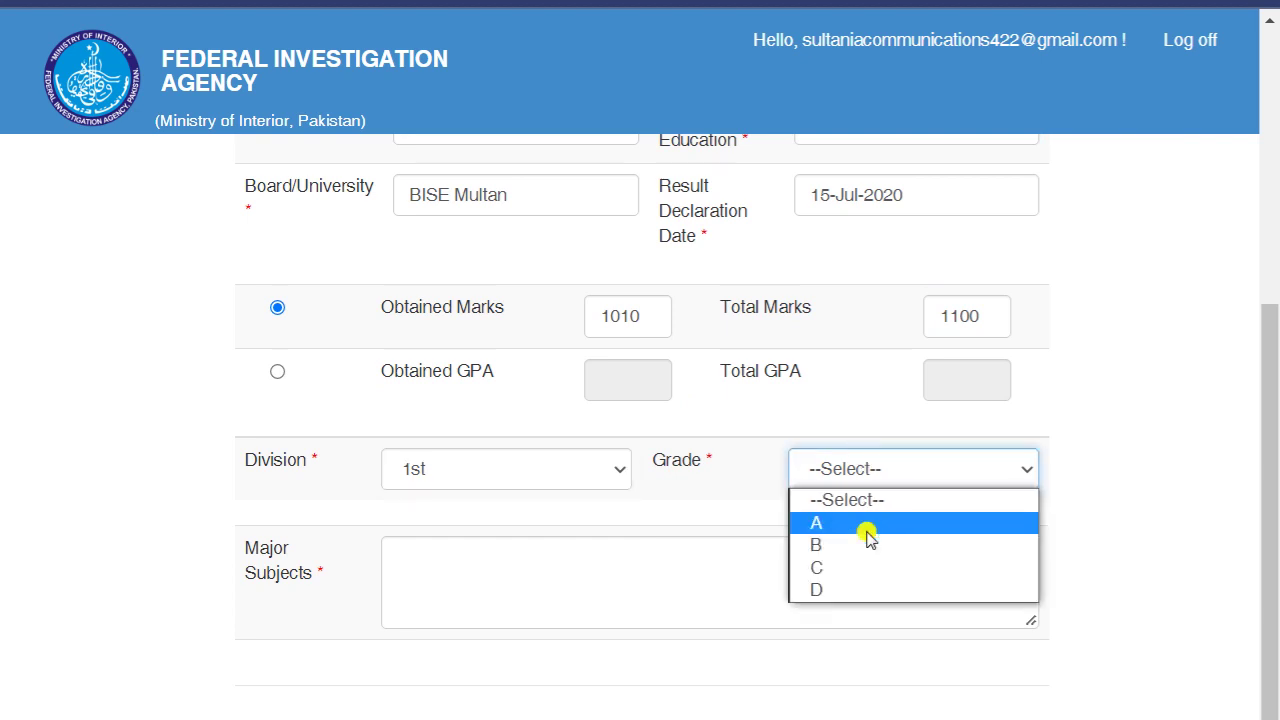
click(866, 527)
click(433, 572)
text(Math Physics Chemistry Biology)
click(568, 697)
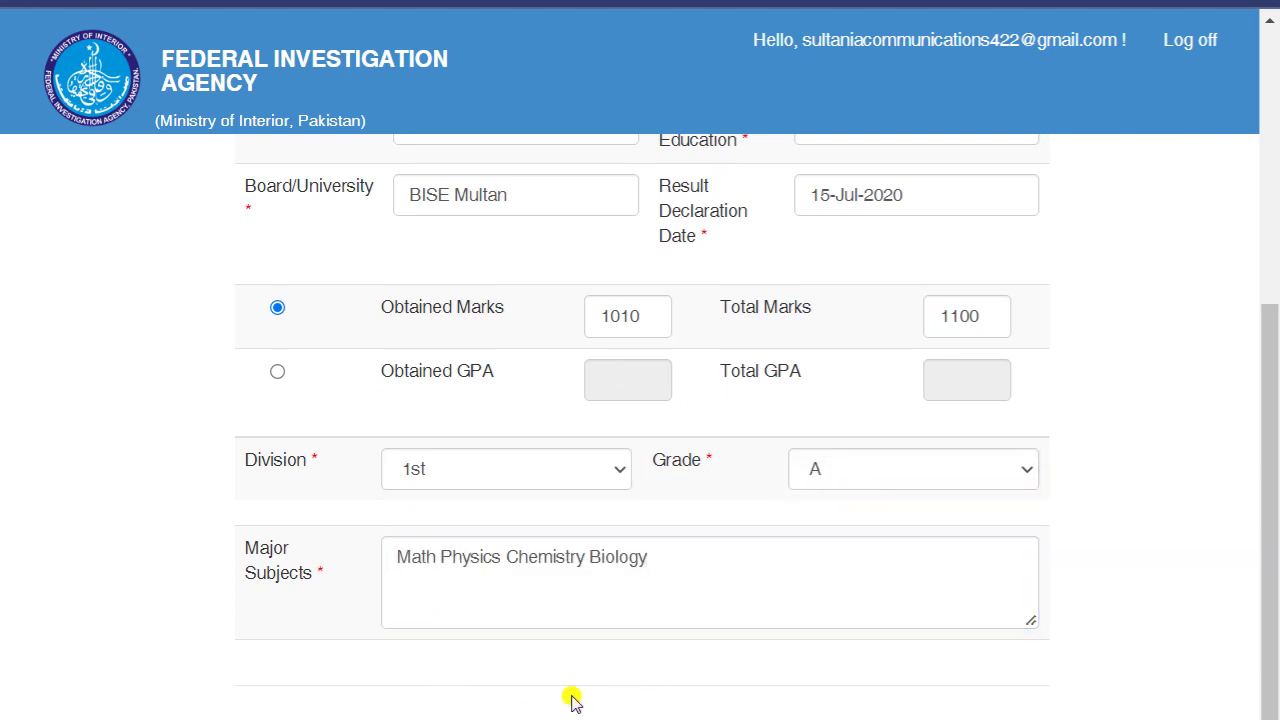
scroll(630, 668, up, 3)
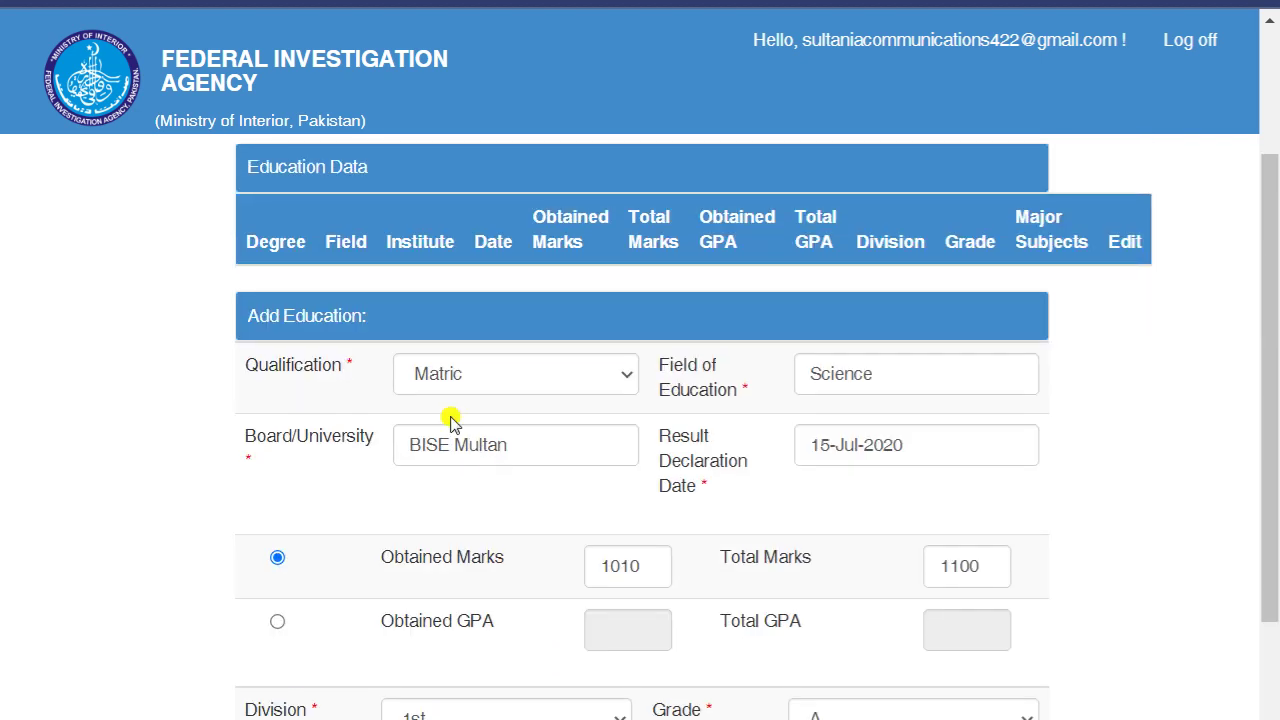
scroll(122, 413, down, 3)
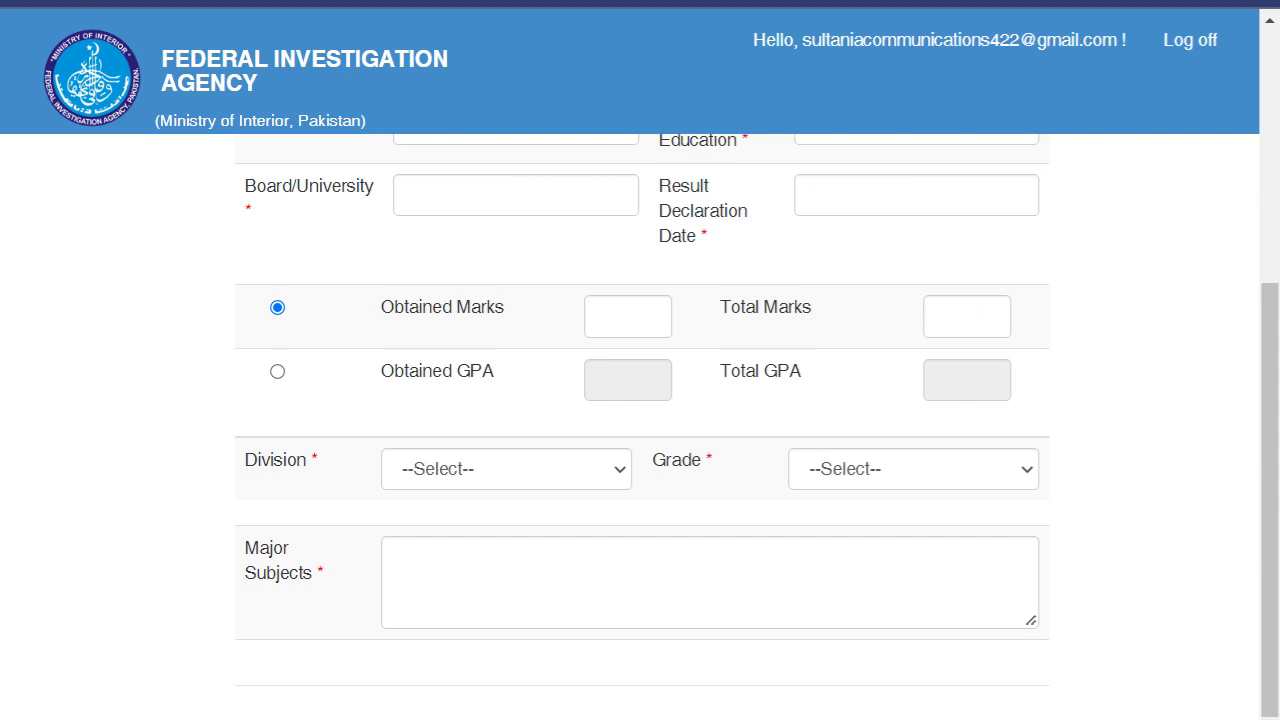
scroll(200, 434, up, 2)
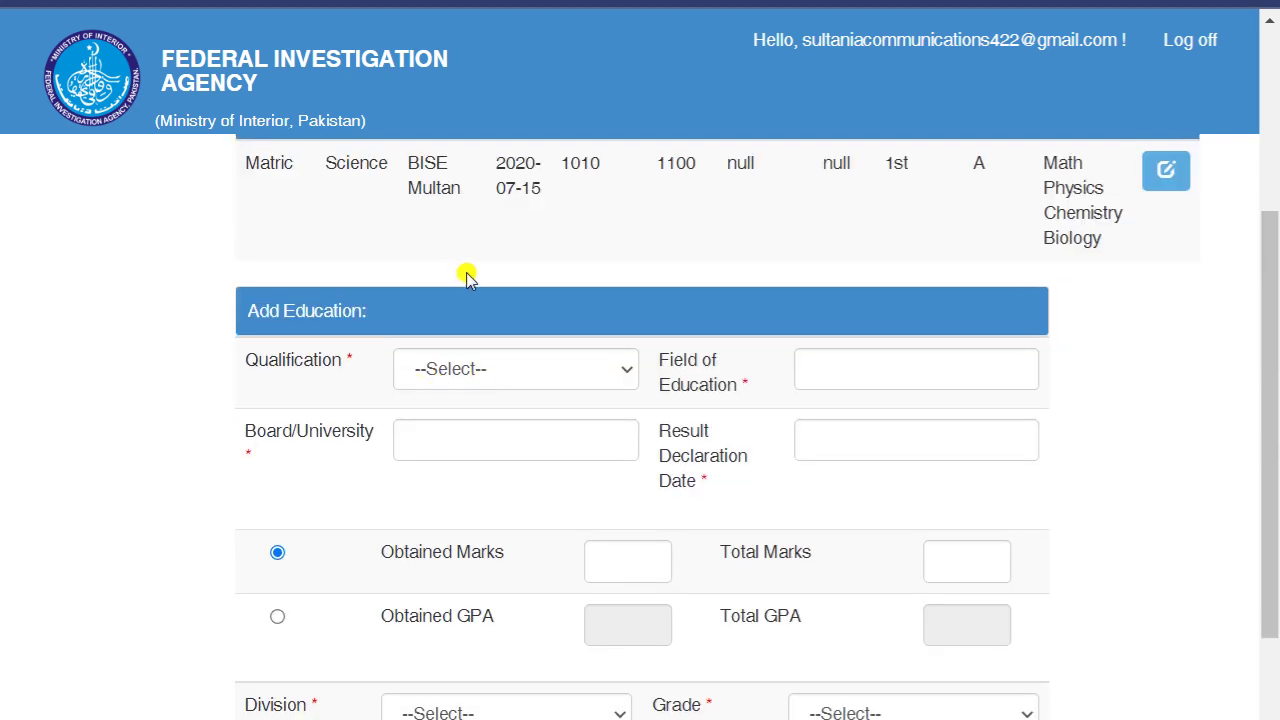
scroll(466, 272, up, 2)
drag(240, 285, 1134, 385)
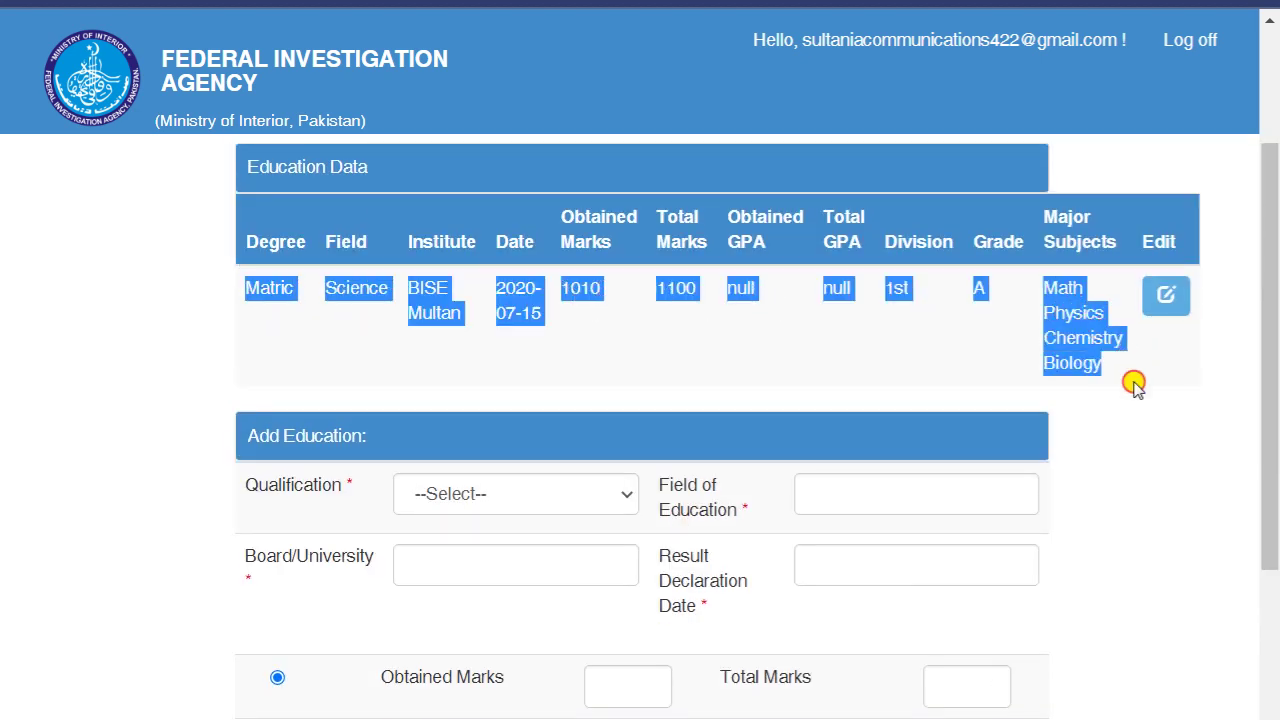
click(86, 306)
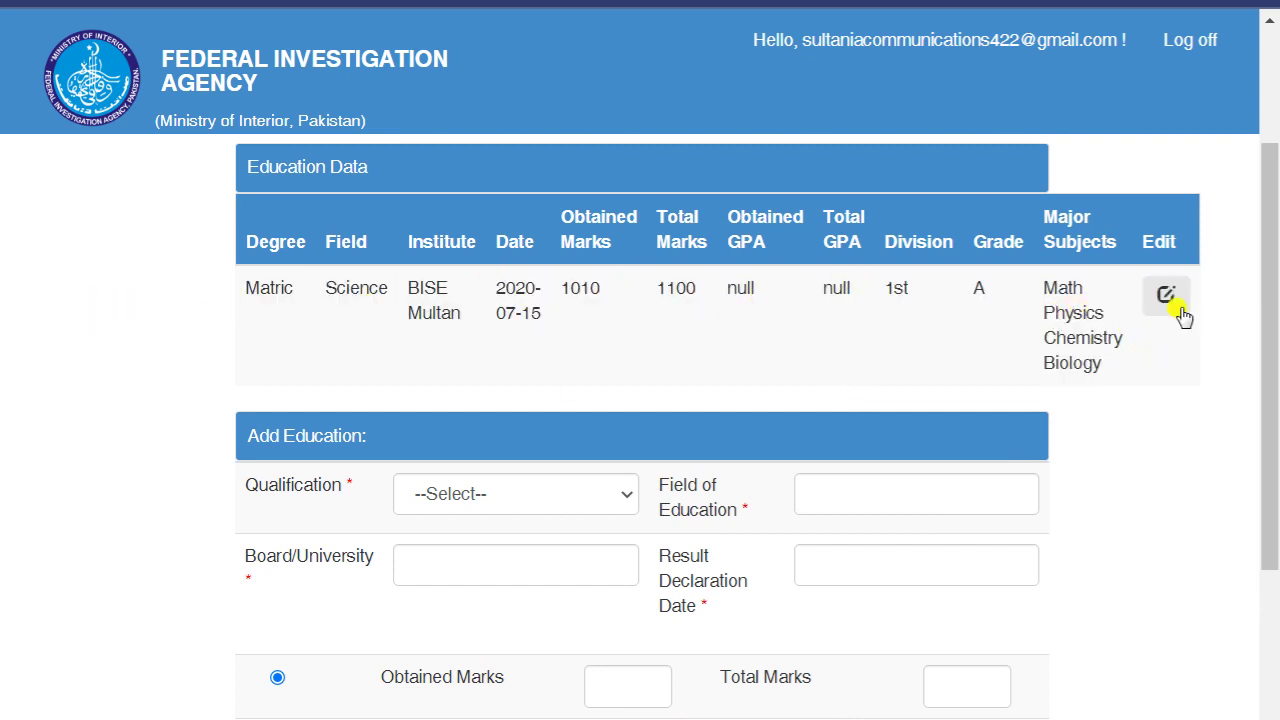
click(1165, 302)
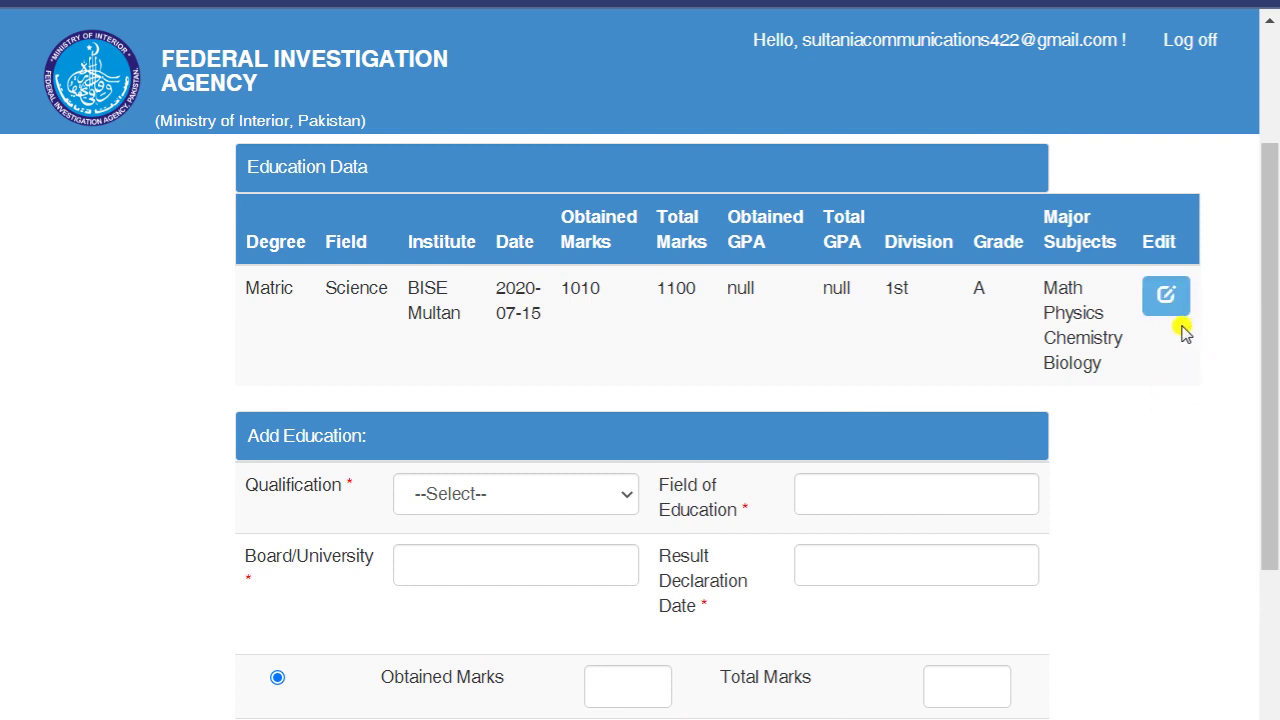
scroll(100, 406, down, 1)
click(537, 378)
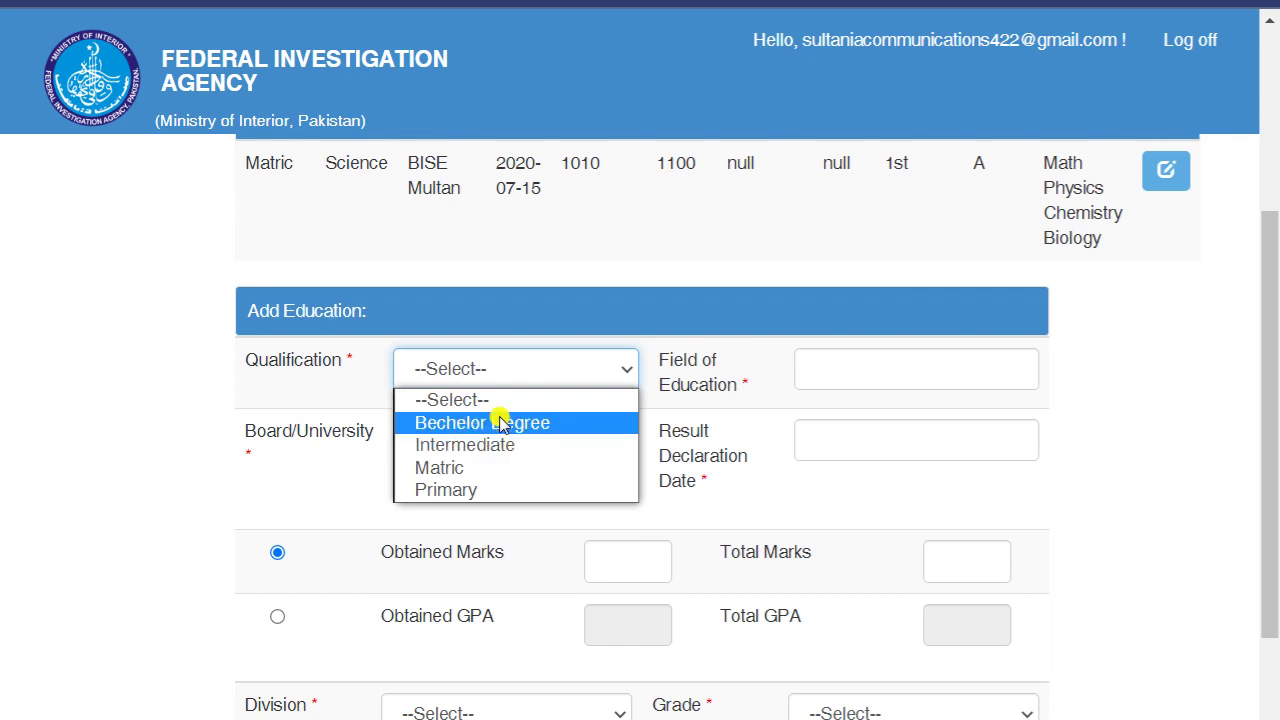
click(5, 320)
scroll(5, 320, down, 2)
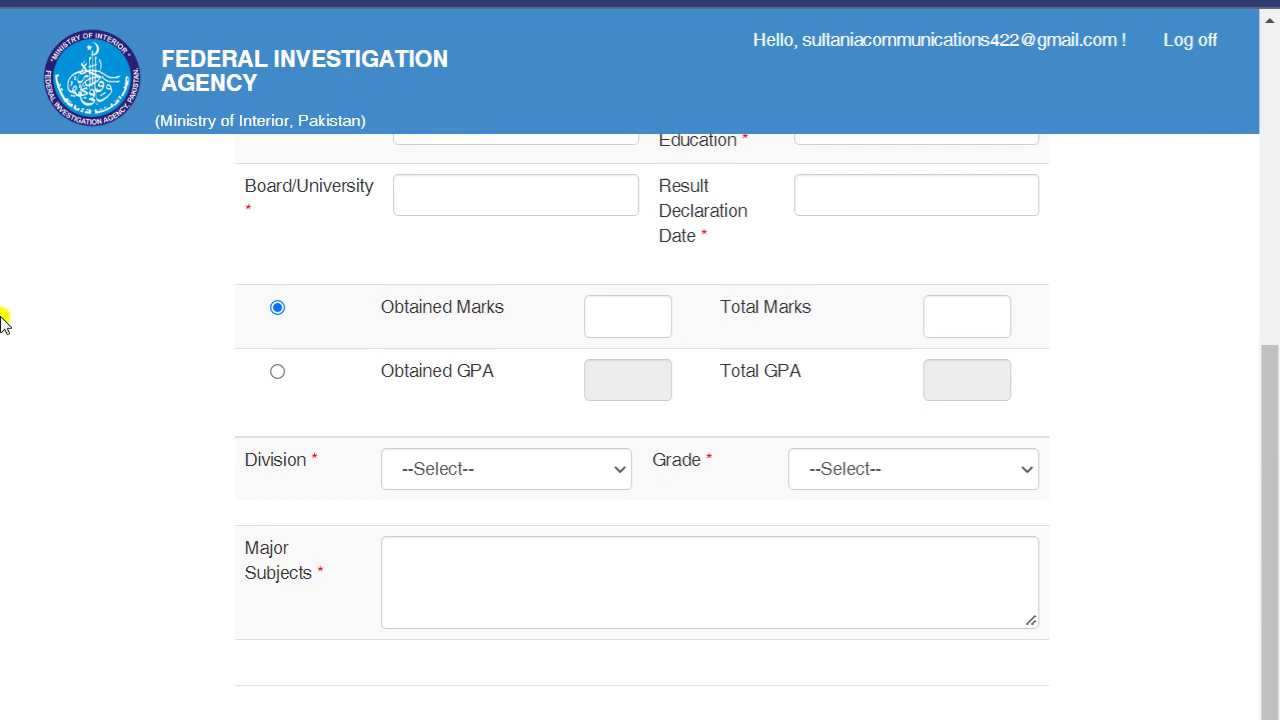
scroll(390, 500, up, 5)
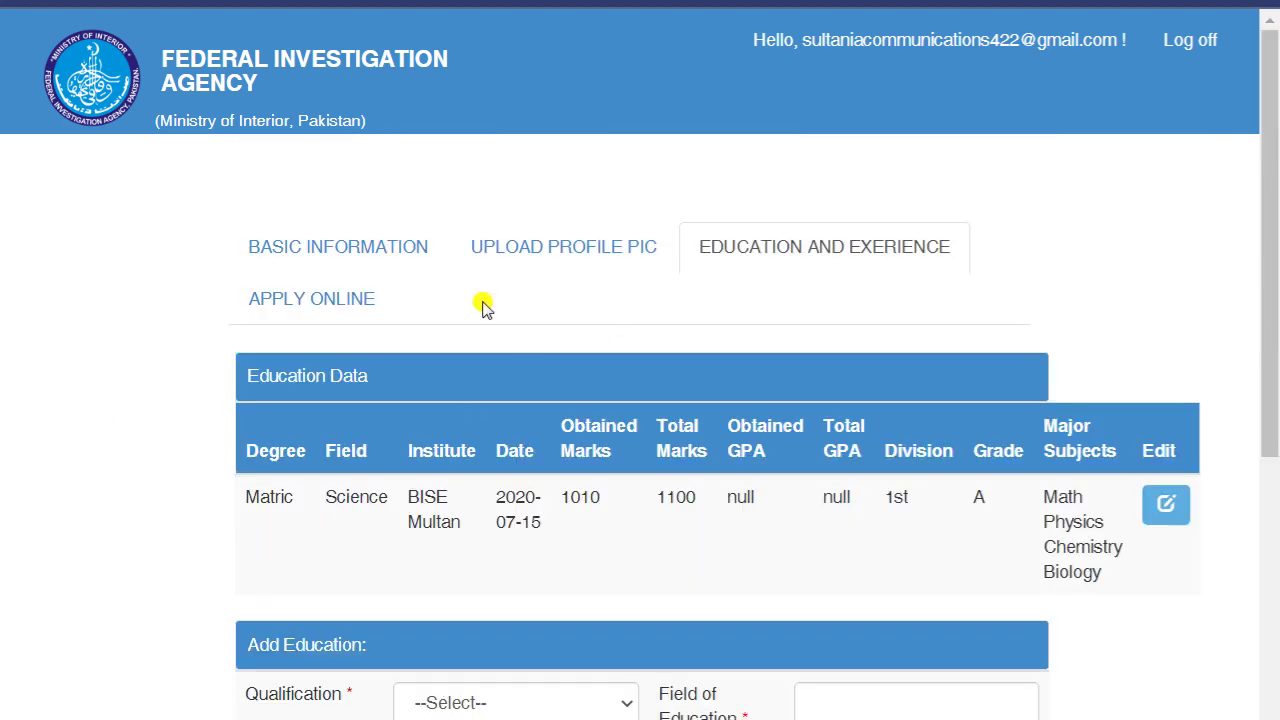
- Apply online for the Constable post and confirm it appears under Applied Post
click(291, 312)
scroll(166, 305, down, 2)
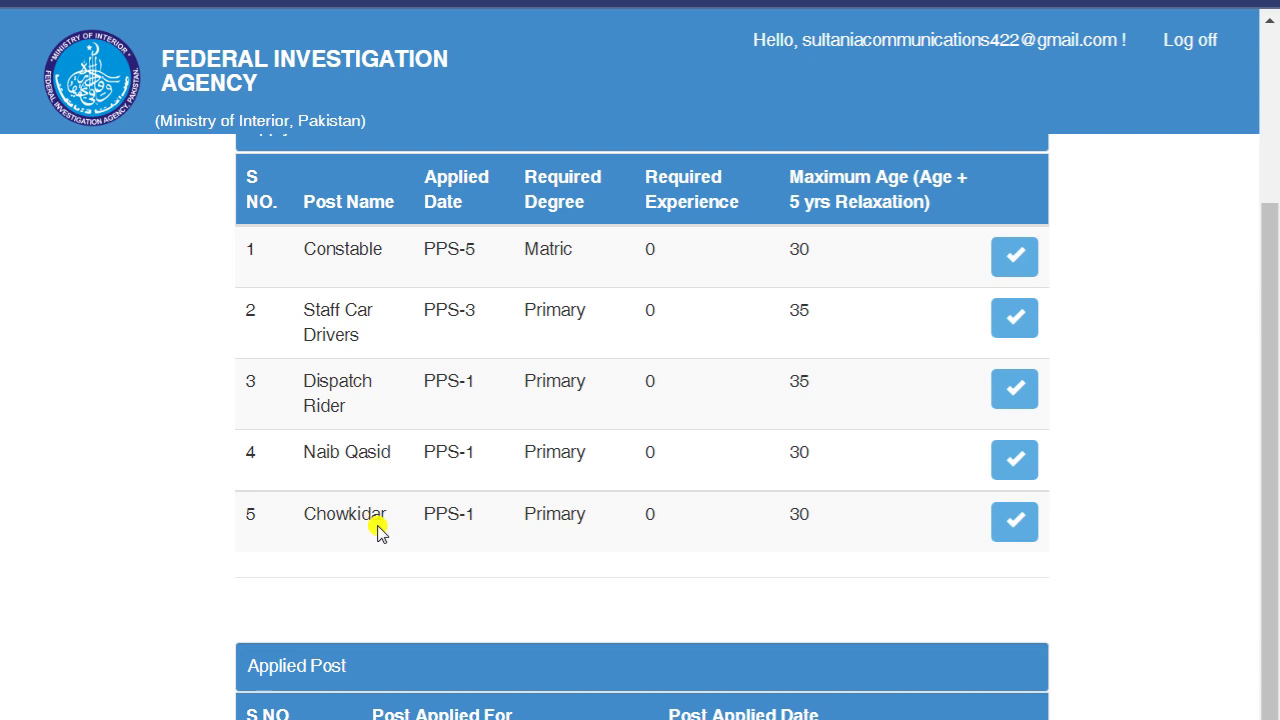
scroll(380, 550, down, 1)
scroll(405, 545, up, 1)
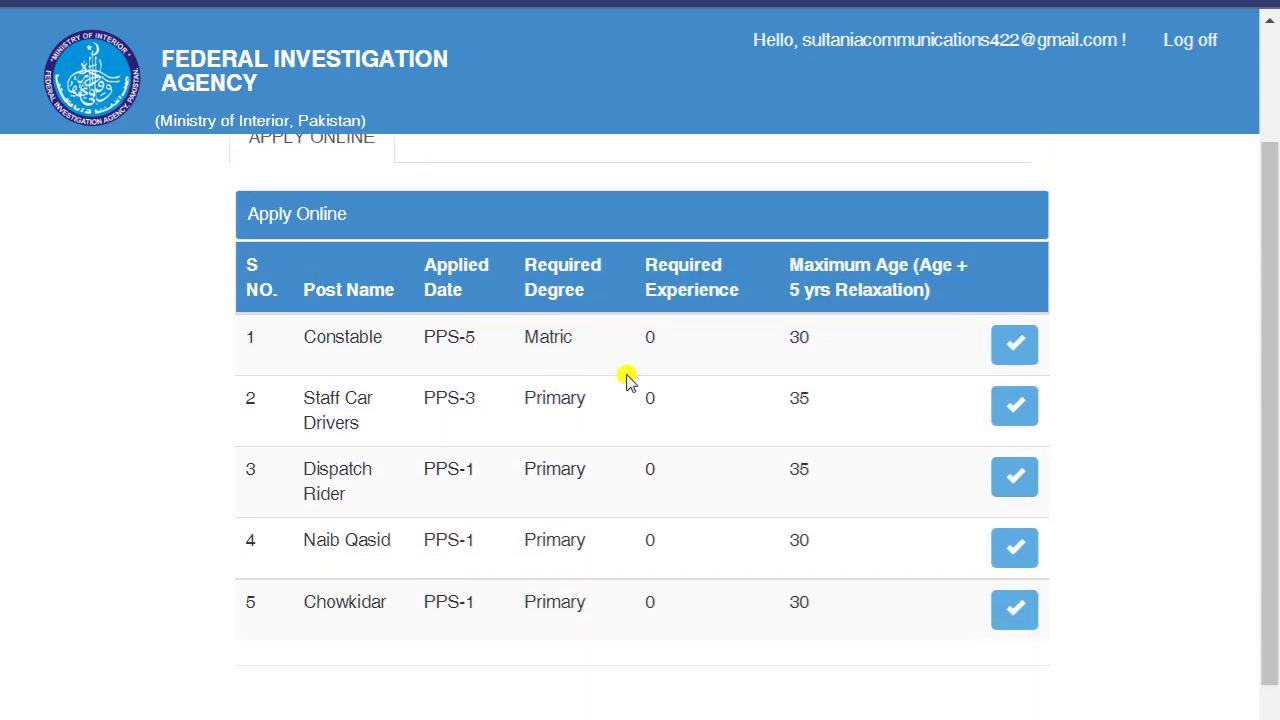
click(1012, 348)
drag(390, 37, 686, 54)
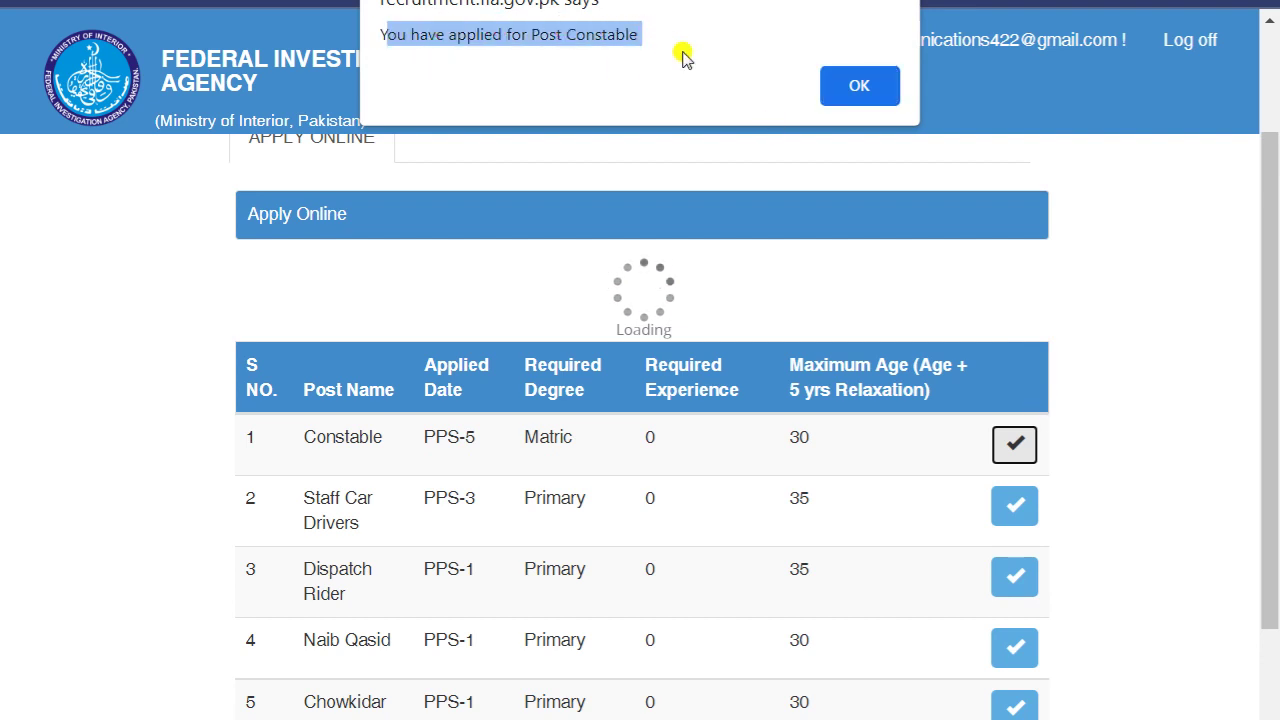
click(858, 87)
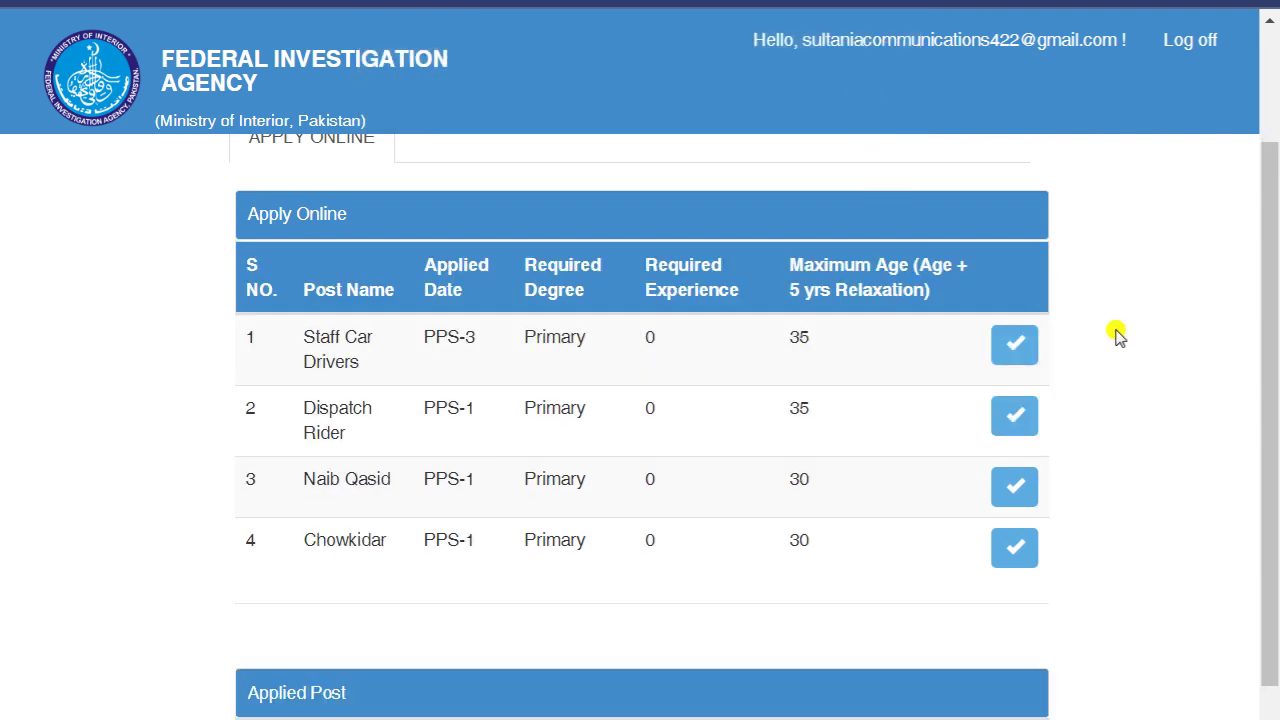
scroll(1116, 333, down, 1)
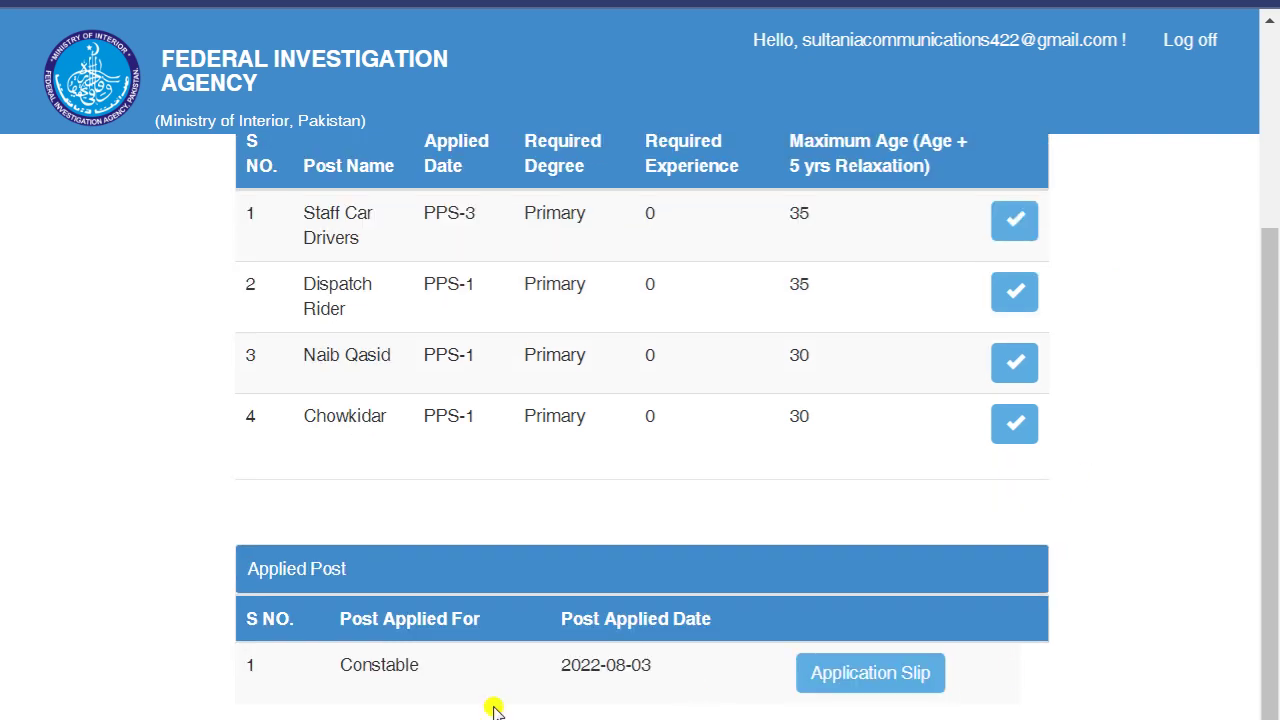
drag(248, 556, 466, 574)
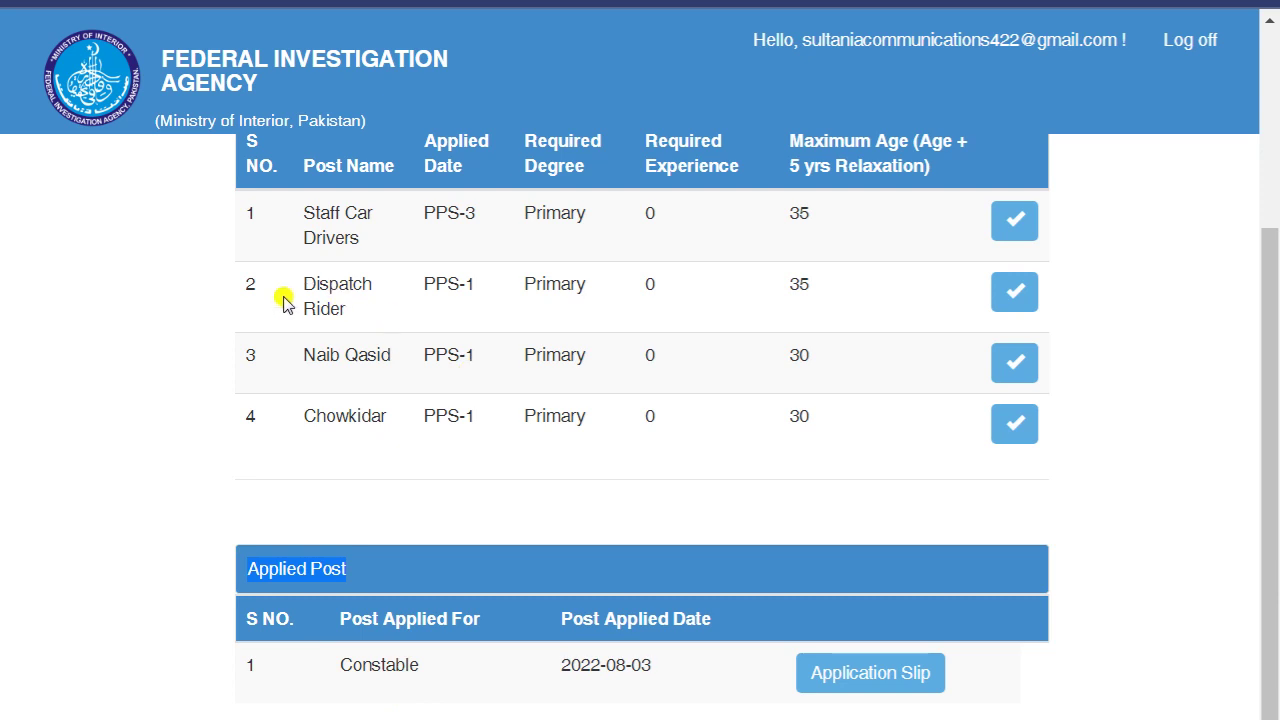
- Apply for the Dispatch Rider post and accept its confirmation alert
click(1015, 294)
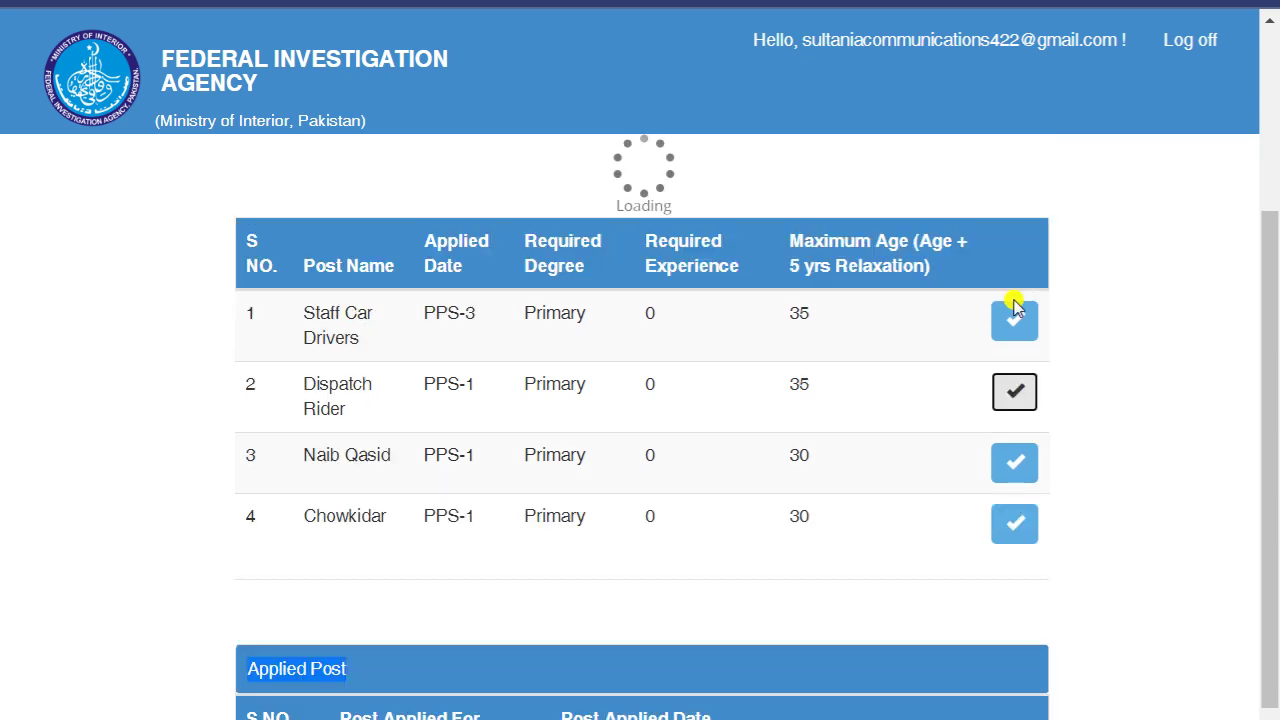
drag(396, 35, 628, 35)
click(848, 78)
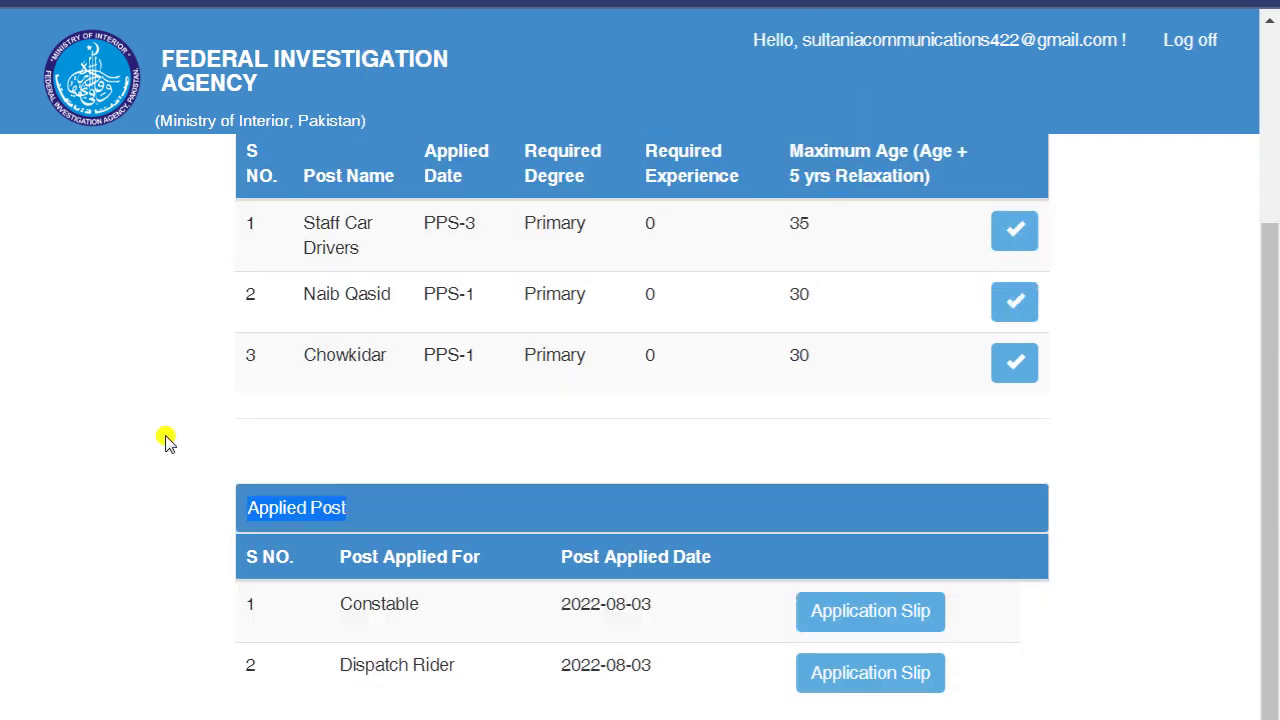
drag(290, 680, 600, 683)
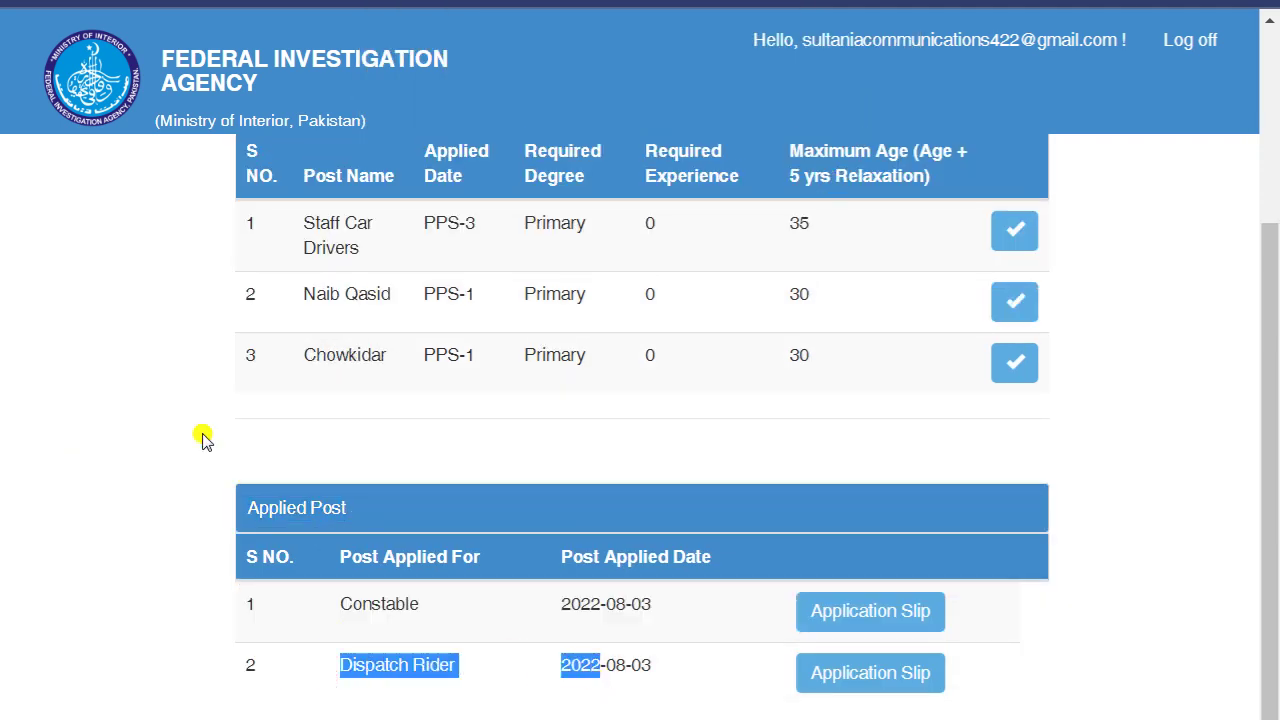
- Apply for the Naib Qasid post so all three posts are listed with dates
click(1015, 302)
drag(380, 24, 666, 26)
click(852, 88)
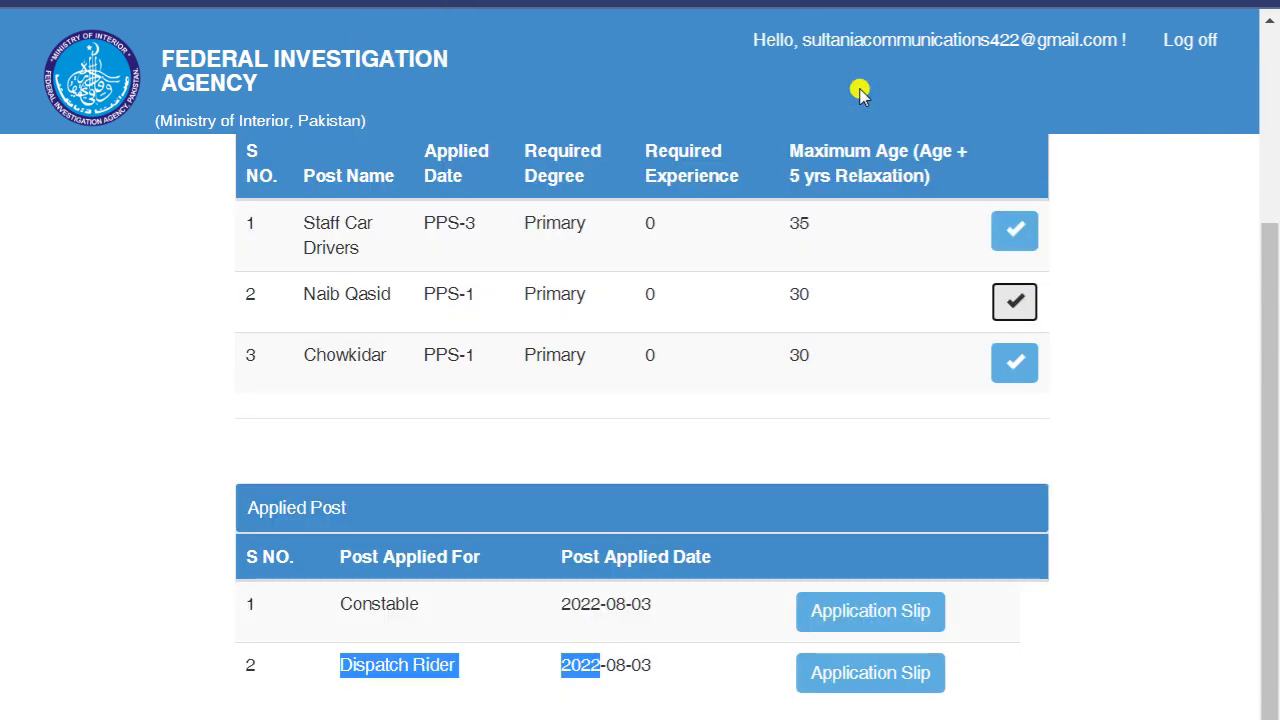
drag(240, 543, 710, 678)
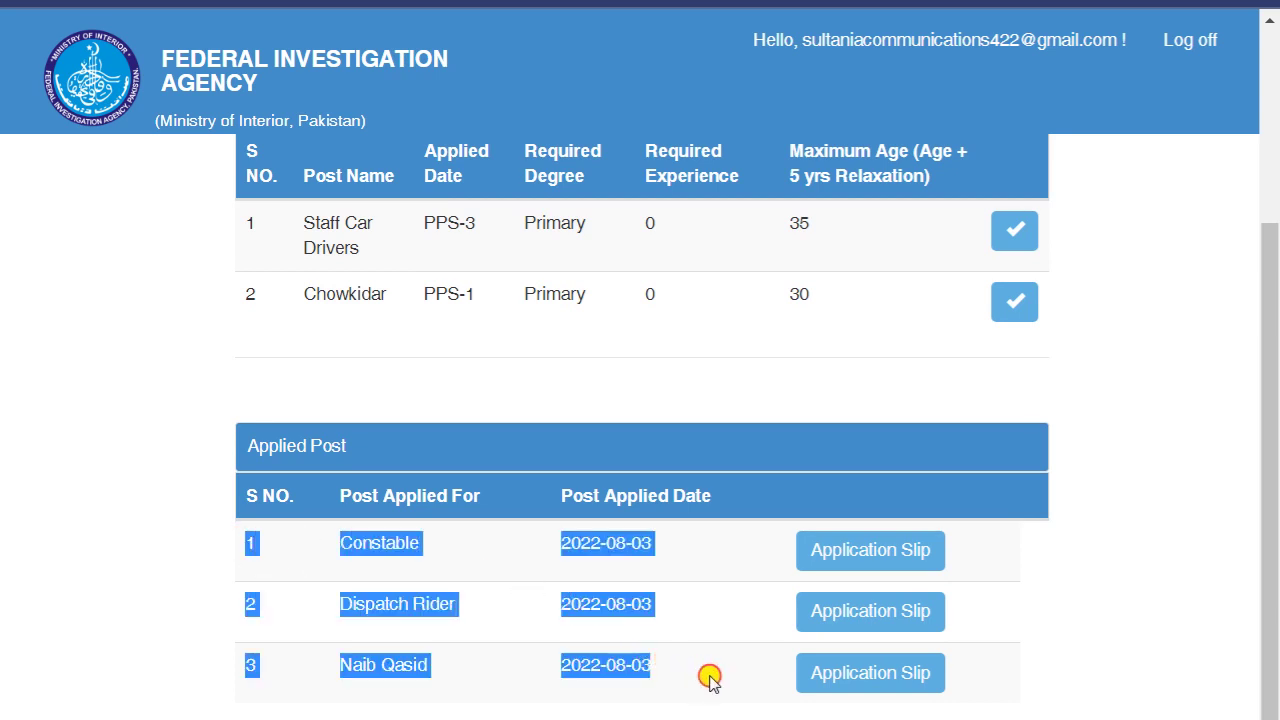
- Open the Constable application slip and scroll through its Job Application Form
click(885, 562)
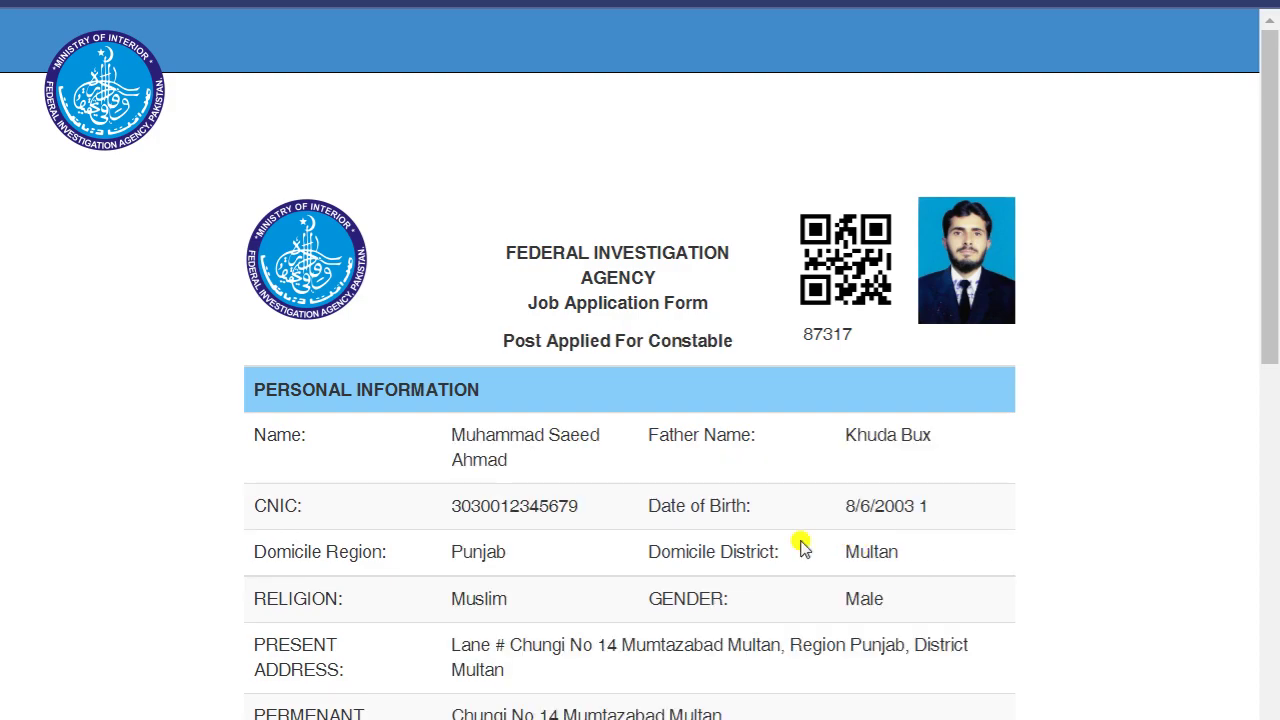
scroll(140, 292, down, 1)
scroll(140, 292, down, 8)
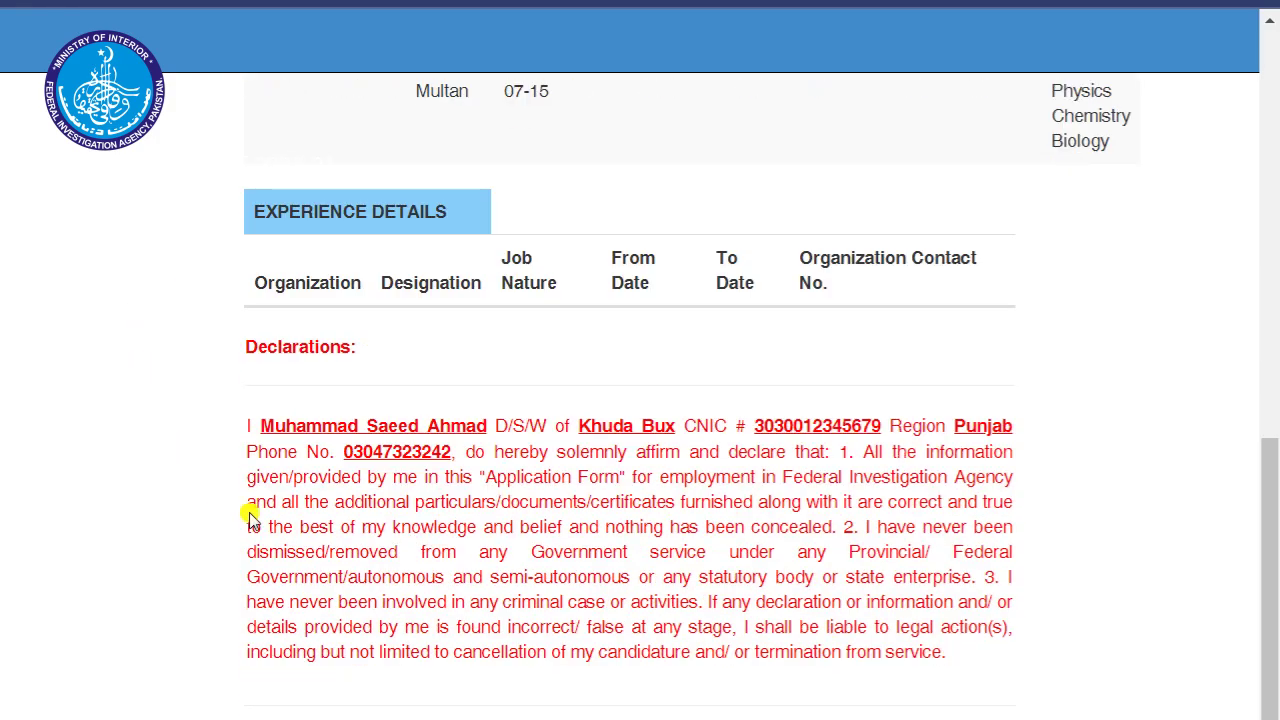
scroll(363, 514, up, 4)
scroll(363, 514, up, 5)
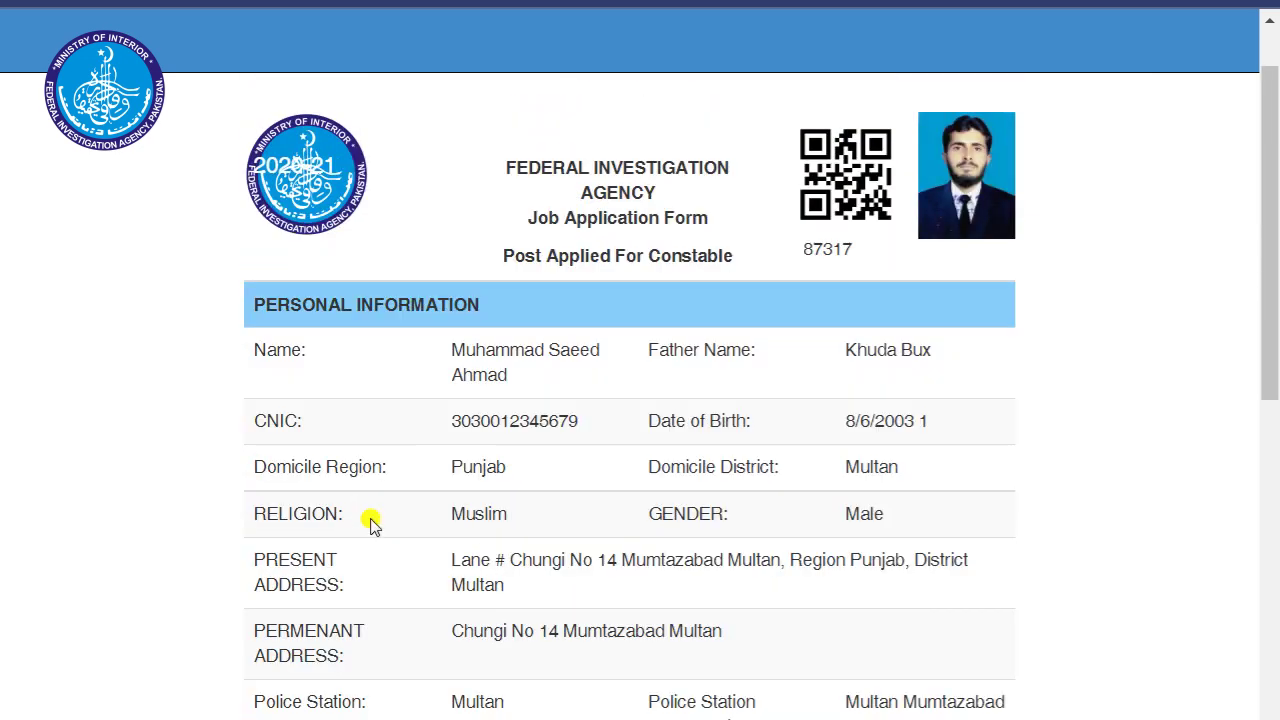
scroll(366, 523, down, 3)
scroll(366, 523, up, 4)
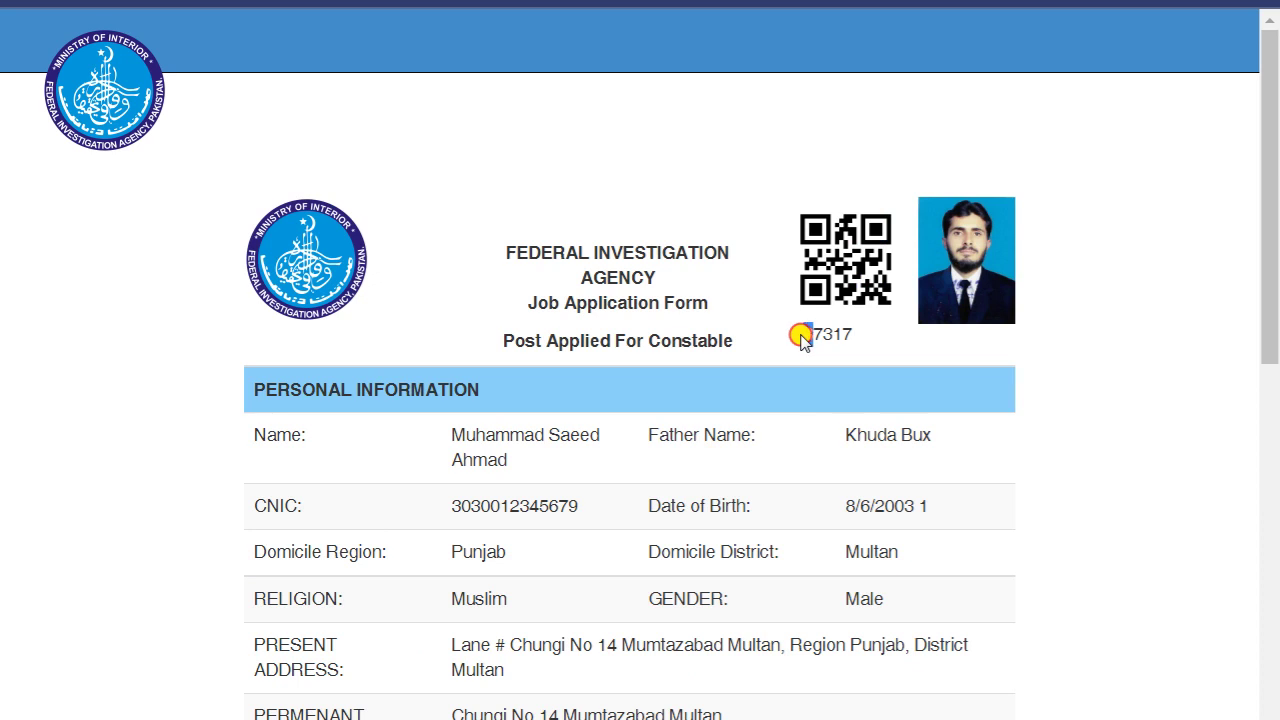
- Mark the application number beside the QR code, then return to the top of the form
drag(801, 337, 862, 342)
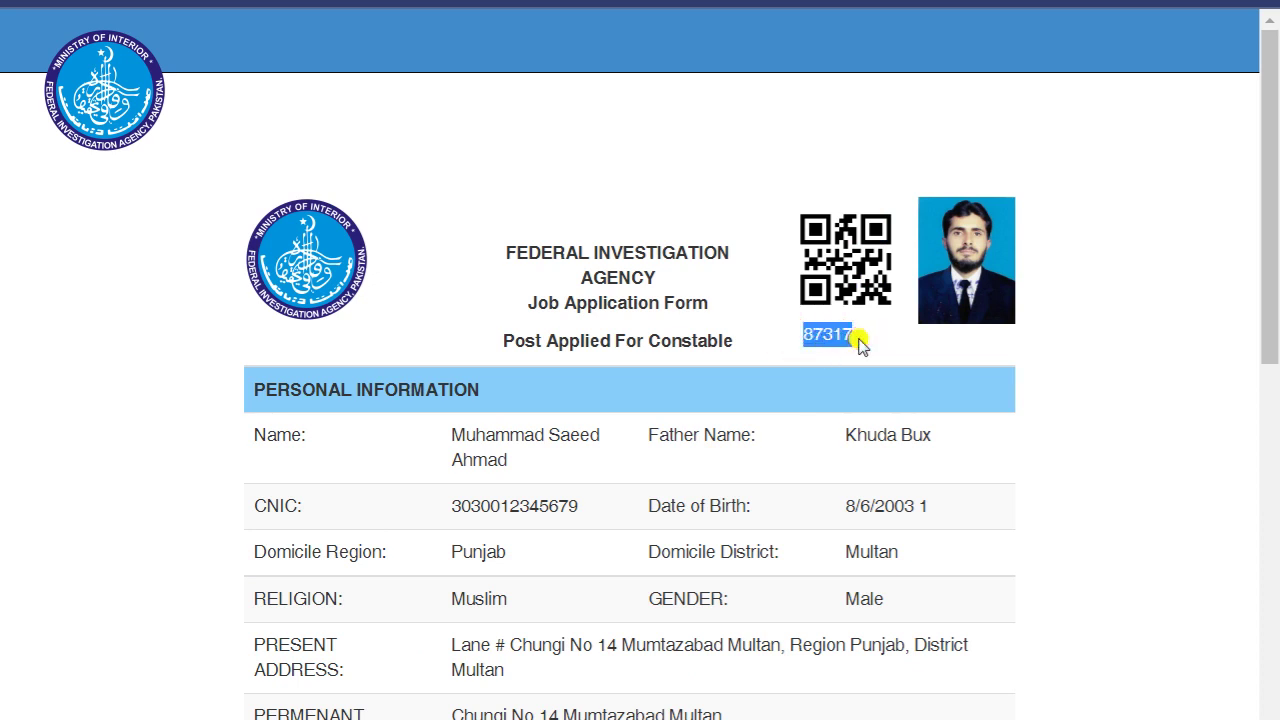
scroll(222, 383, down, 3)
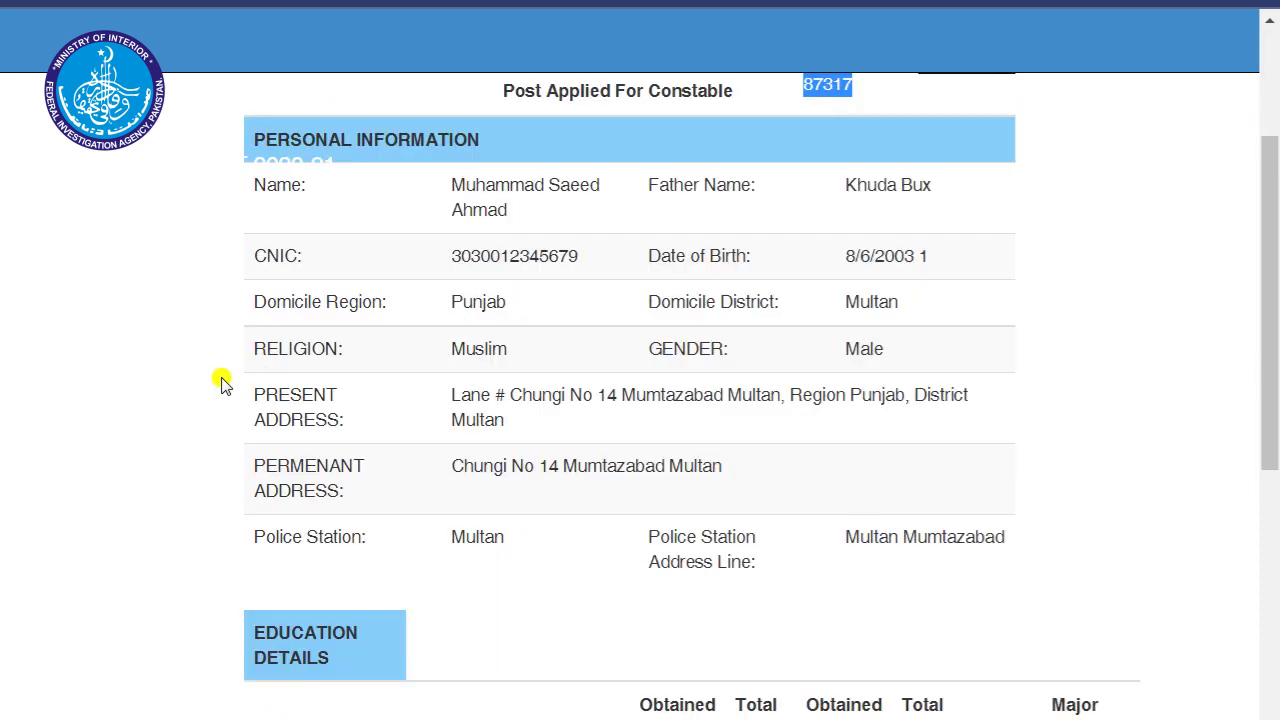
scroll(222, 383, down, 8)
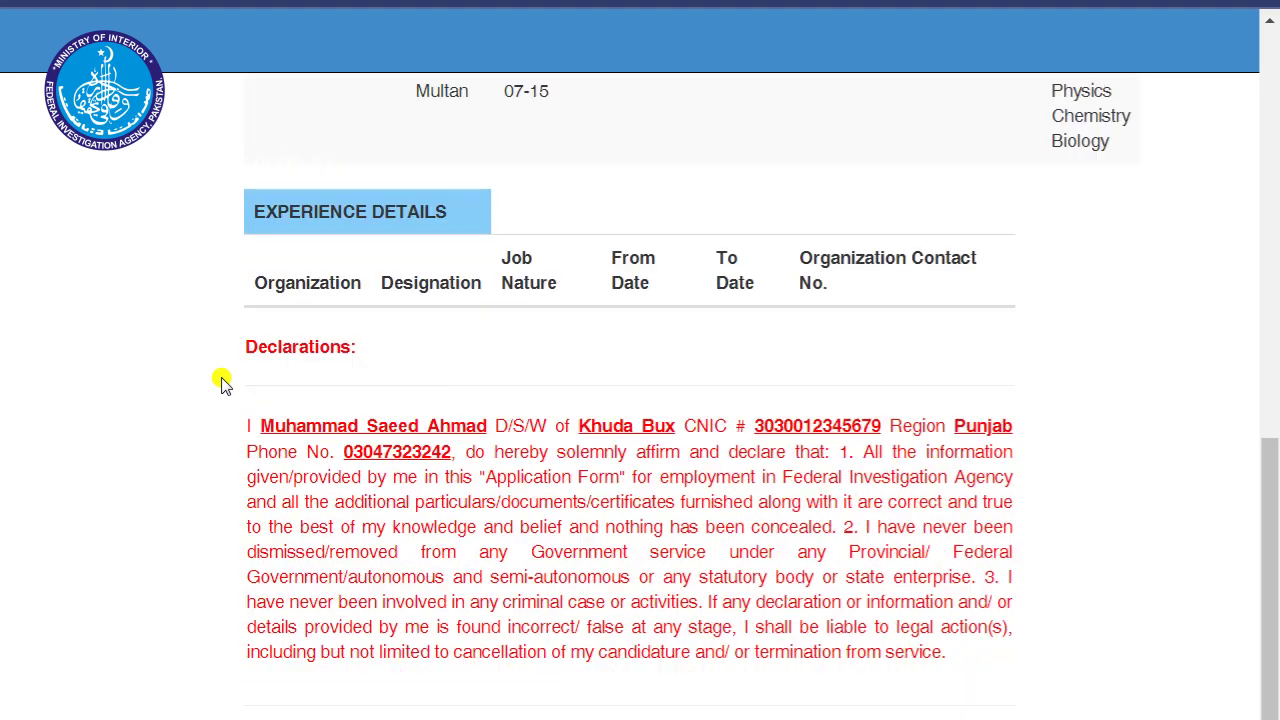
scroll(222, 383, up, 7)
scroll(222, 383, up, 3)
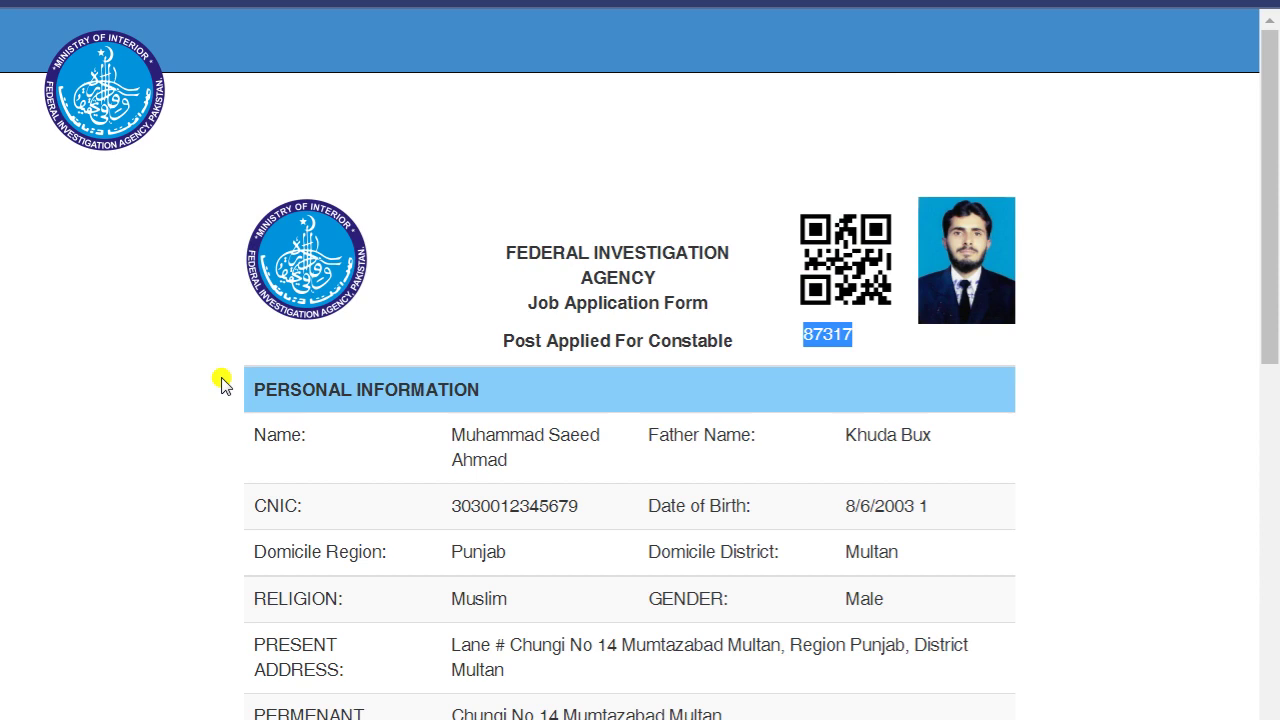
click(222, 383)
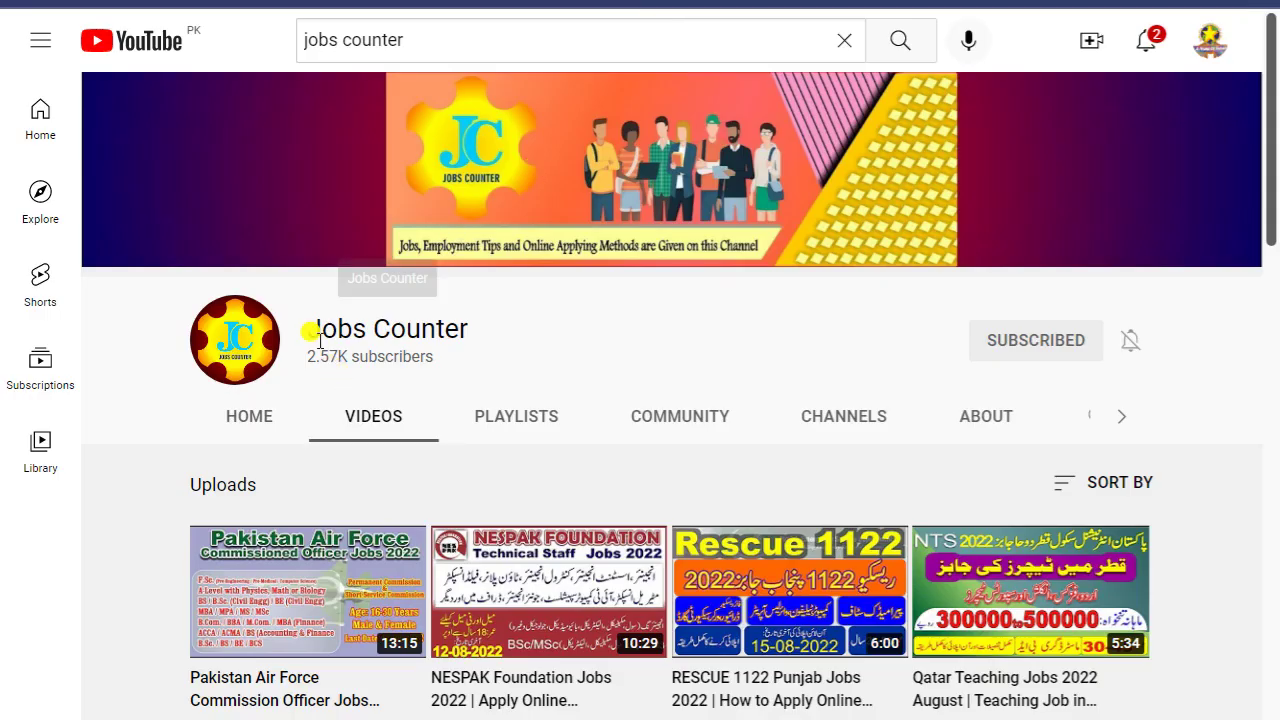
- Highlight the Jobs Counter channel name on its Videos page
drag(308, 329, 523, 343)
click(588, 334)
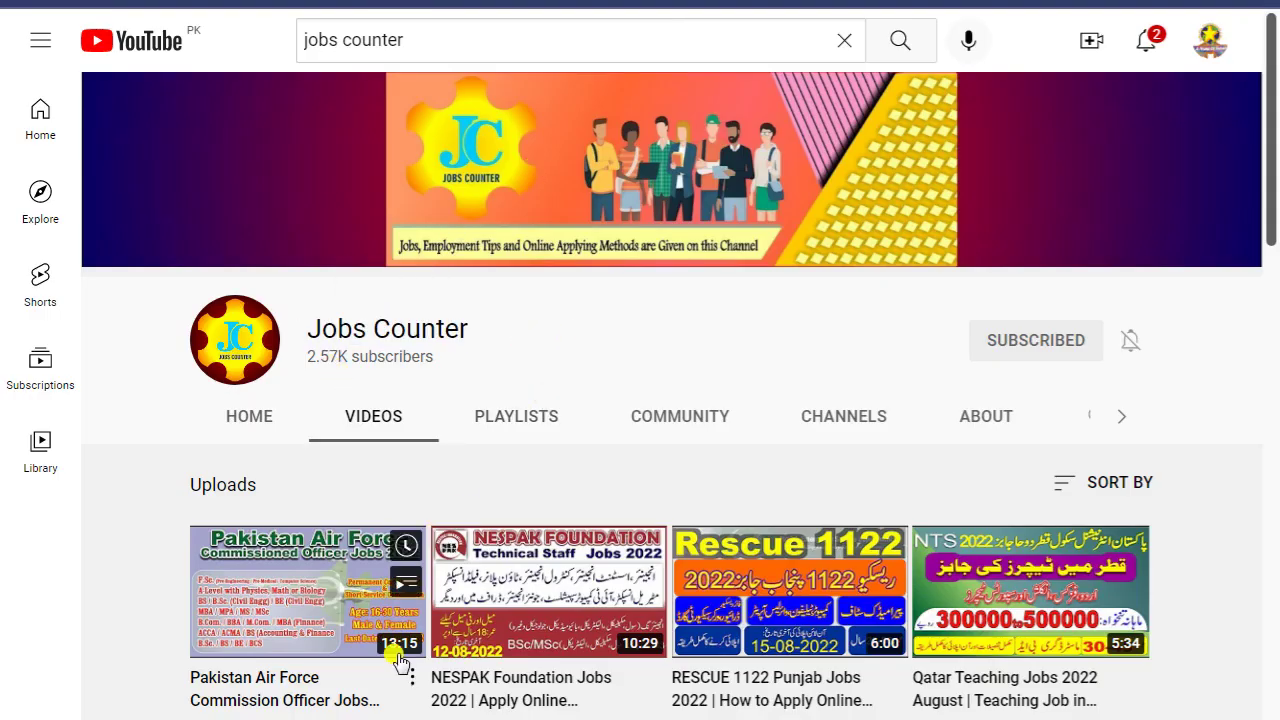